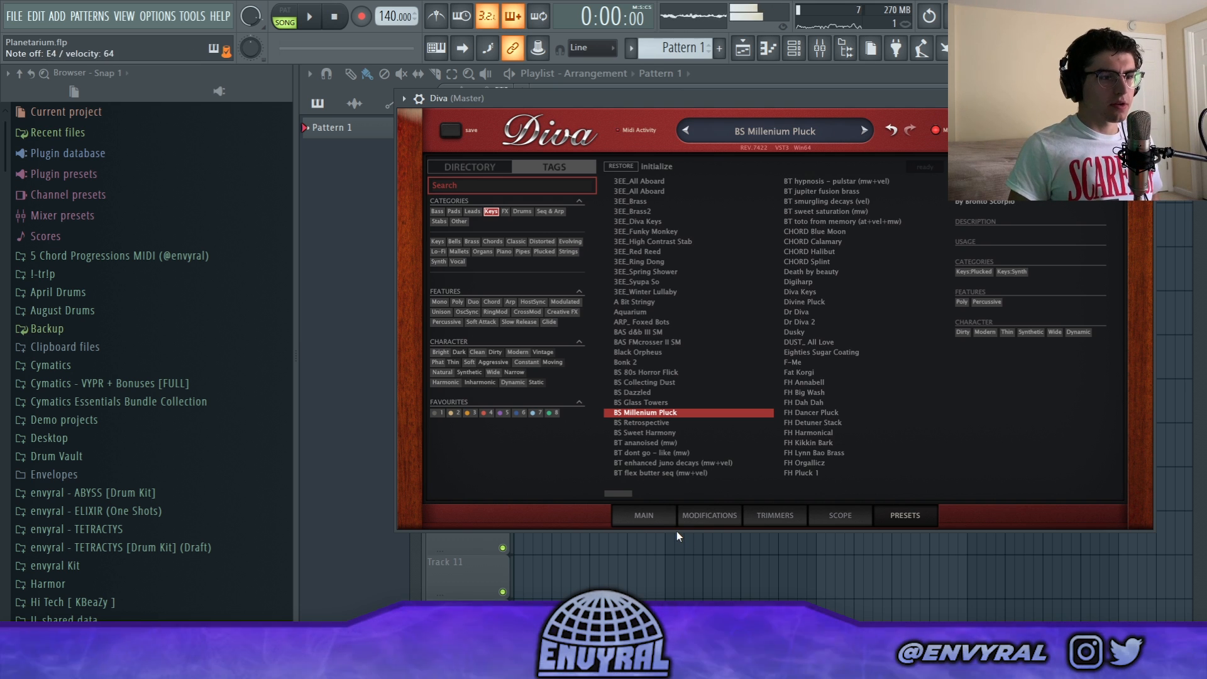
Show Diva's main synth controls in place of the preset browser
{"action": "left_click", "coordinate": [634, 520]}
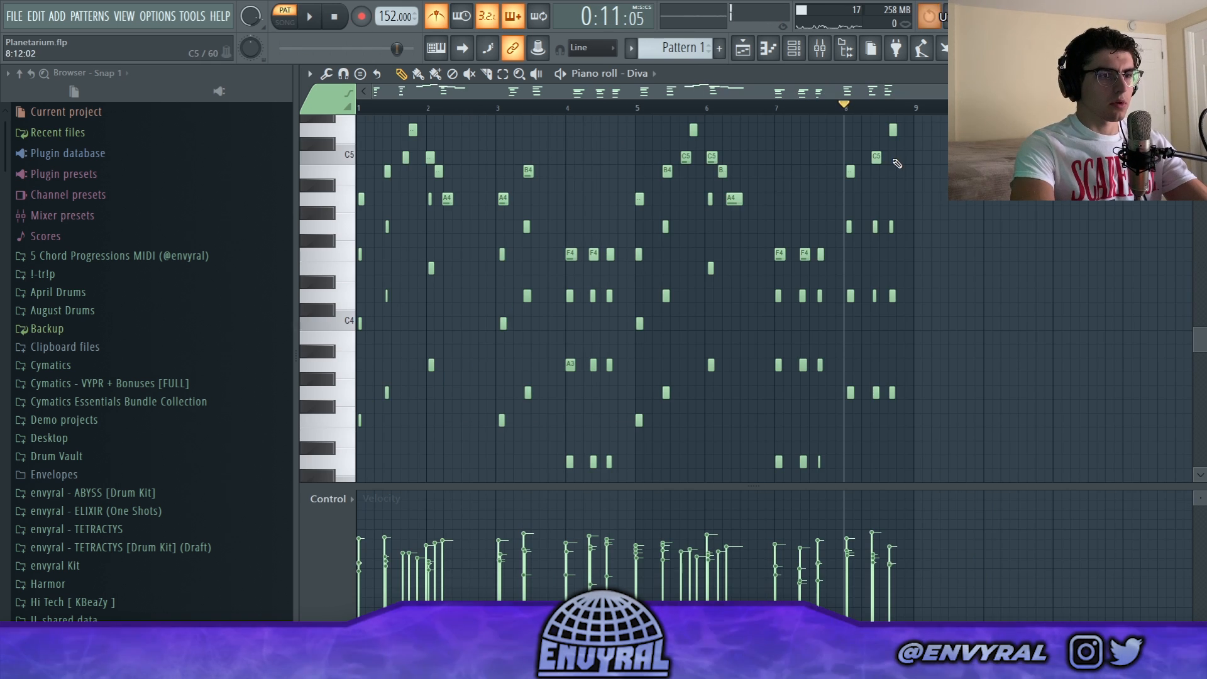
Audition the end of the recorded Diva pattern and enlarge the note grid over the velocity lane
{"action": "scroll", "coordinate": [922, 170], "scroll_direction": "up", "scroll_amount": 2}
{"action": "key", "text": "space"}
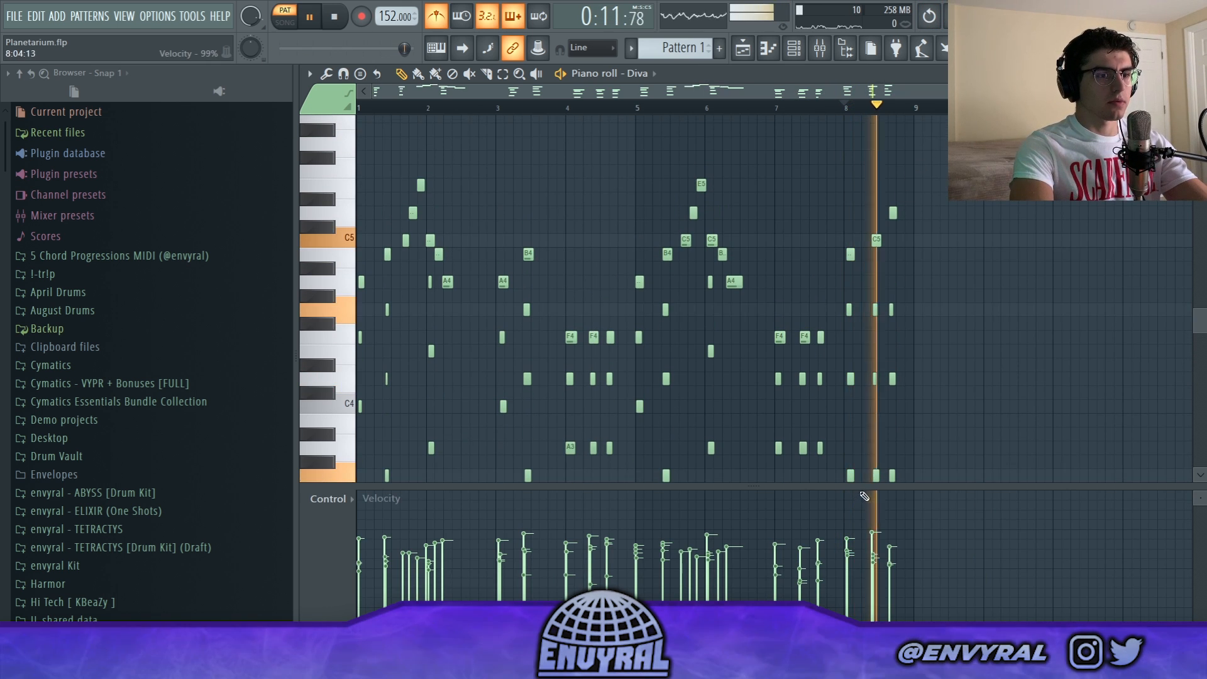
{"action": "left_click_drag", "start_coordinate": [868, 486], "coordinate": [868, 522]}
{"action": "key", "text": "space"}
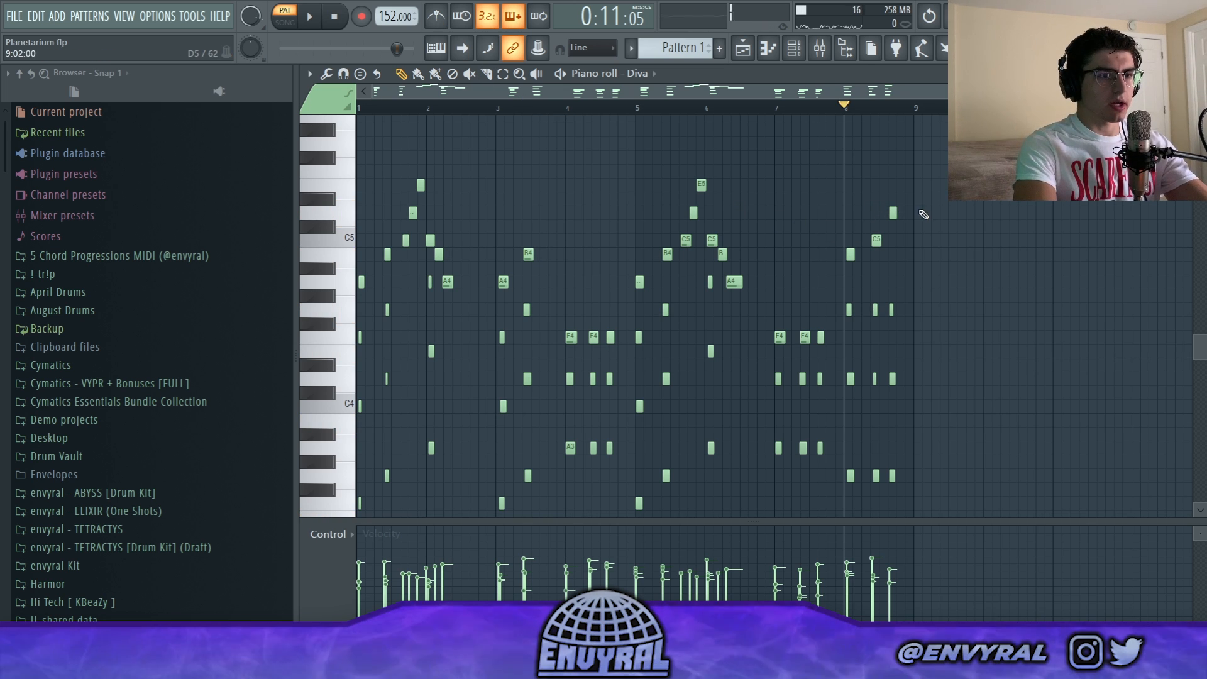
Delete the last two chords in bar 8 and re-record the ending of the Diva part from bar 7
{"action": "scroll", "coordinate": [930, 213], "scroll_direction": "down", "scroll_amount": 2}
{"action": "left_click_drag", "start_coordinate": [923, 151], "coordinate": [847, 482]}
{"action": "key", "text": "Delete"}
{"action": "left_click", "coordinate": [775, 108]}
{"action": "key", "text": "space"}
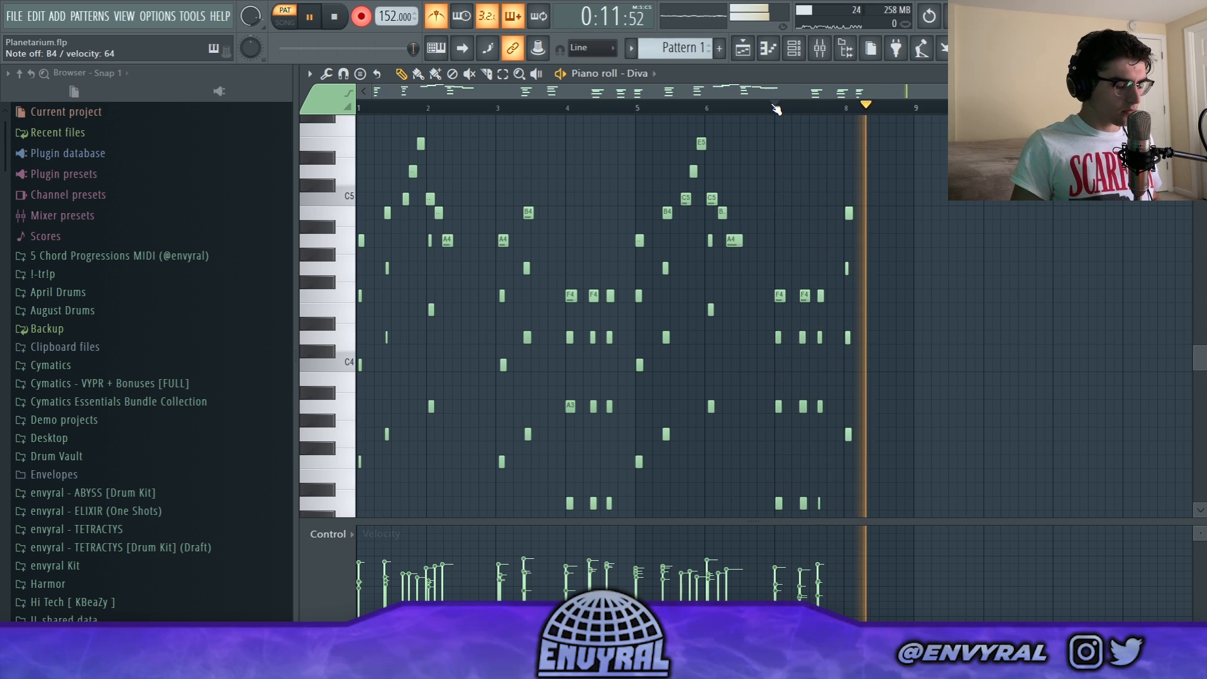
{"action": "key", "text": "space"}
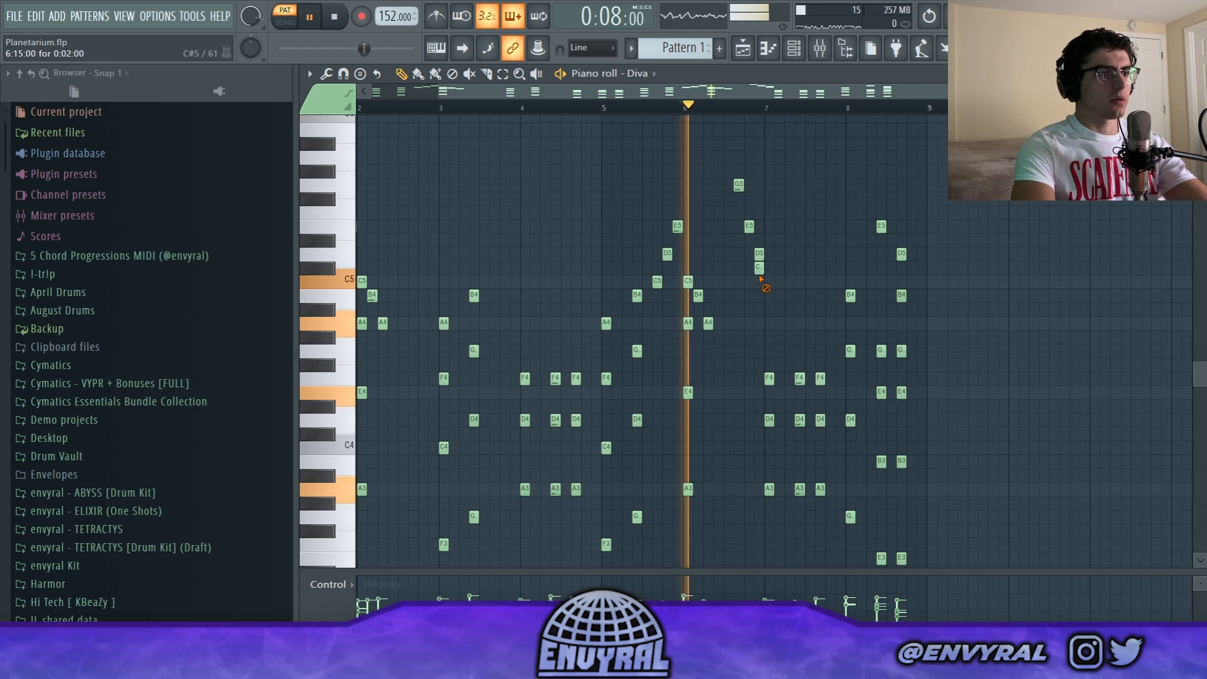
Remove the C#5 at the end of bar 6, add an E5 at the start of bar 7 and audition it
{"action": "key", "text": "space"}
{"action": "left_click", "coordinate": [764, 227]}
{"action": "key", "text": "space"}
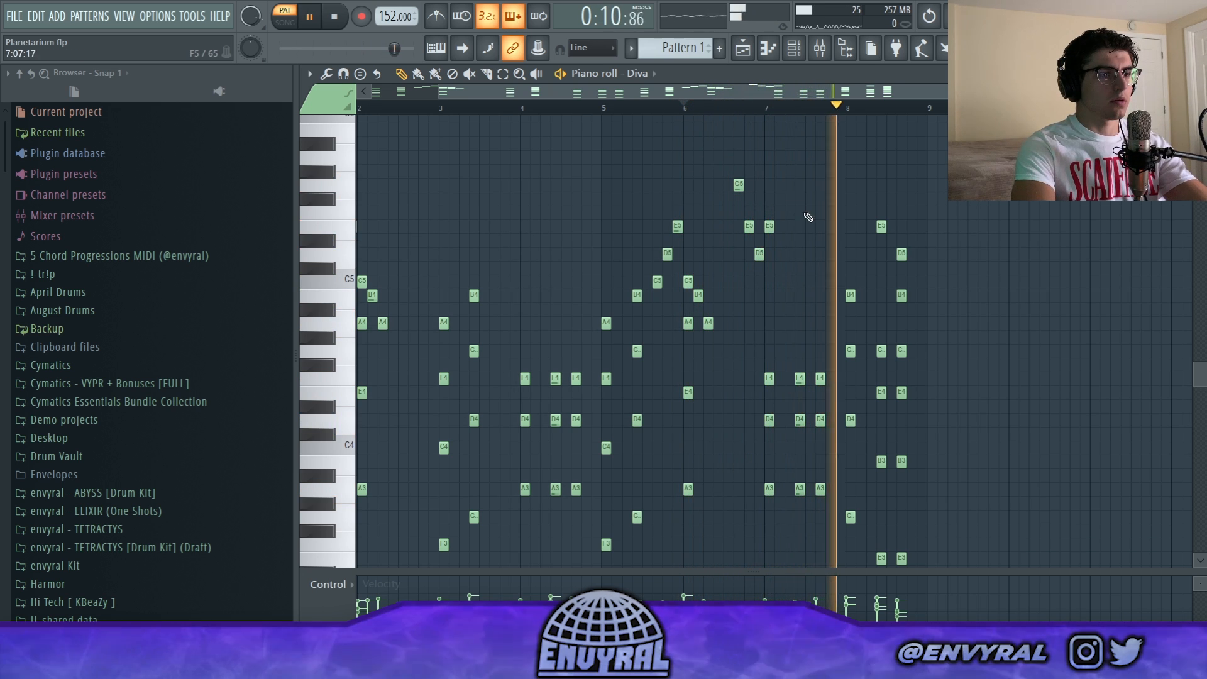
{"action": "key", "text": "space"}
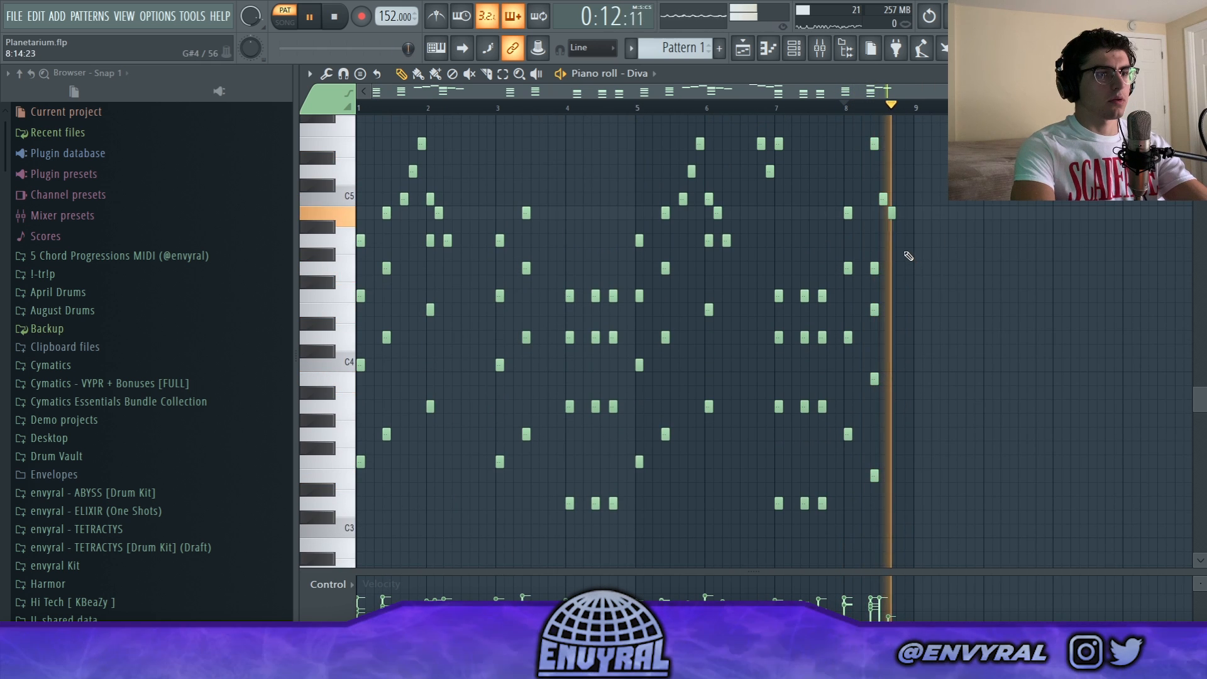
Replay the ending of bar 8 and raise the velocity of its last note
{"action": "key", "text": "space"}
{"action": "key", "text": "space"}
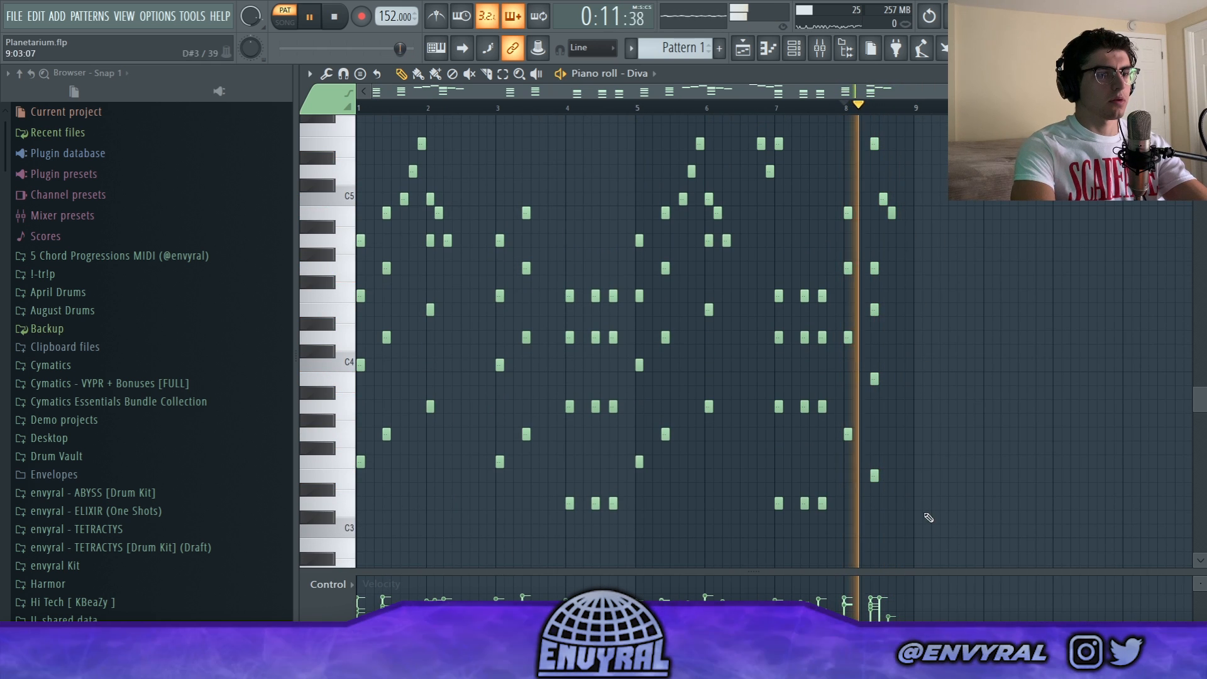
{"action": "left_click", "coordinate": [888, 609]}
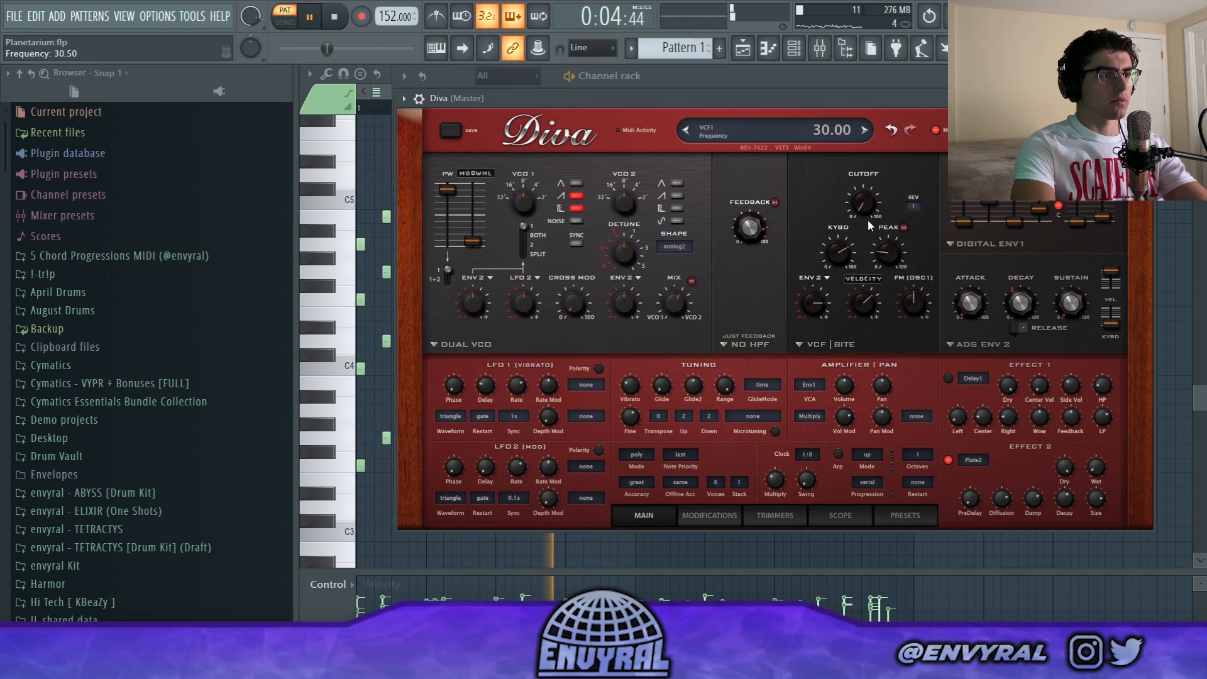
Adjust Diva's filter keyboard tracking and a slider of its digital envelope 1 during playback
{"action": "mouse_move", "coordinate": [841, 256]}
{"action": "left_mouse_down"}
{"action": "mouse_move", "coordinate": [836, 323]}
{"action": "mouse_move", "coordinate": [848, 220]}
{"action": "mouse_move", "coordinate": [848, 234]}
{"action": "left_mouse_up"}
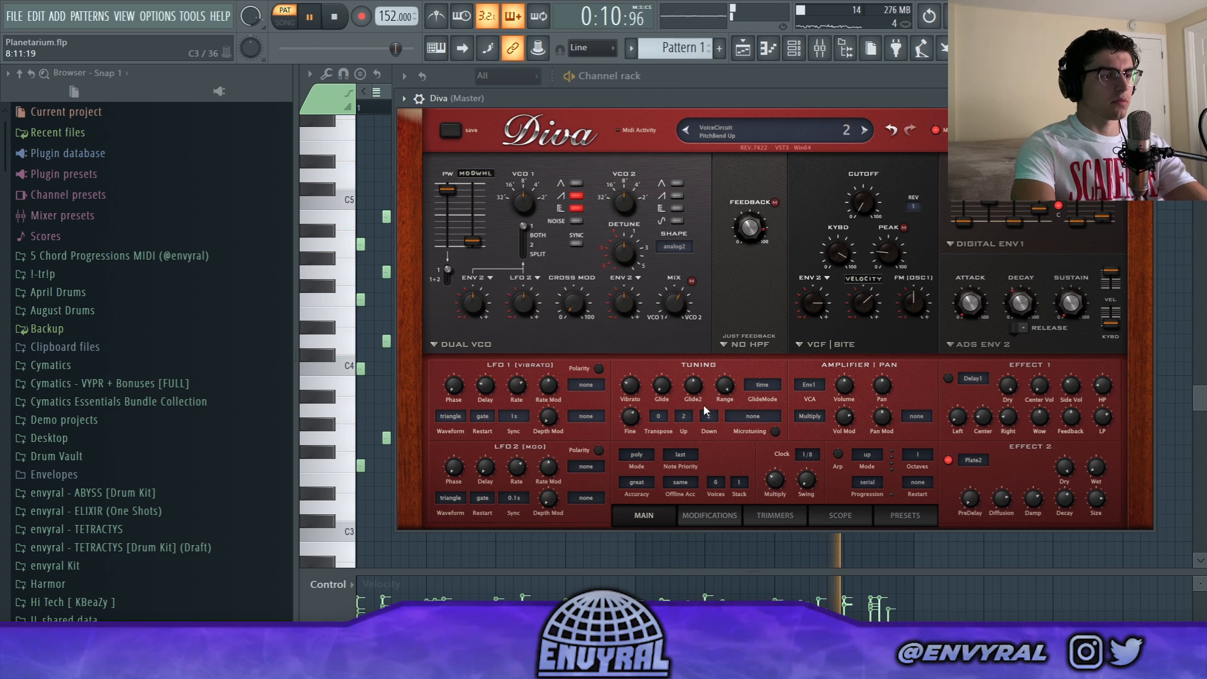
{"action": "left_click_drag", "start_coordinate": [1009, 221], "coordinate": [1010, 216]}
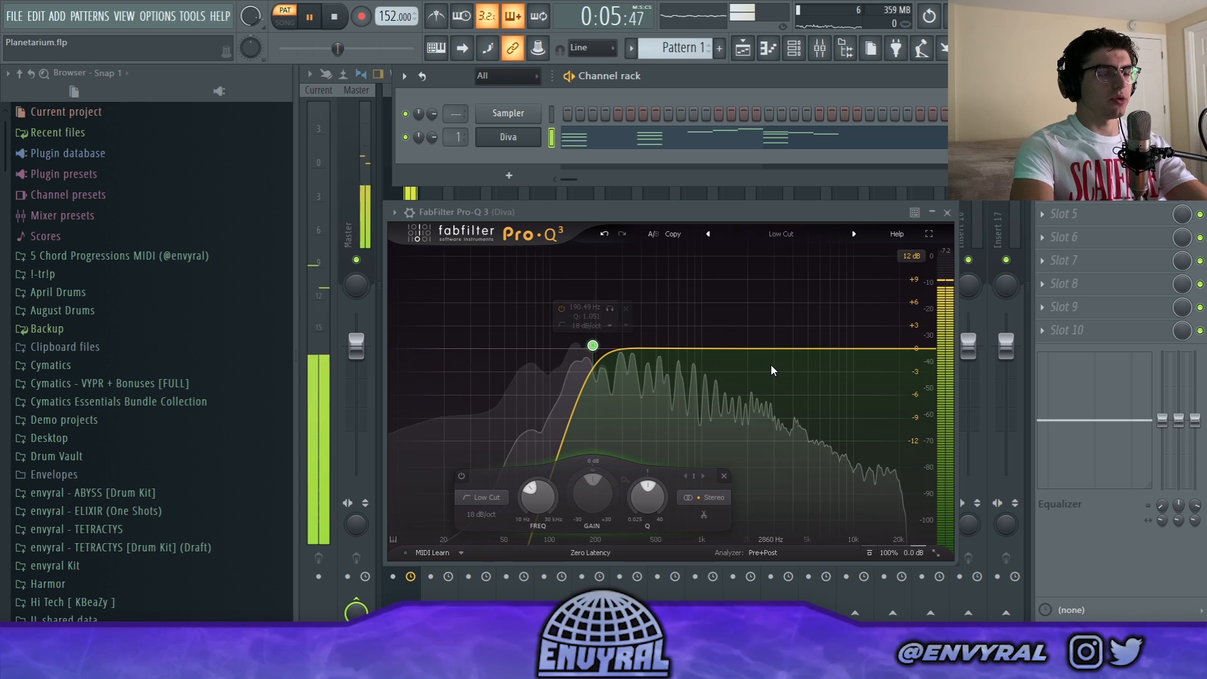
Audition the Diva part through the low-cut Pro-Q 3 equalizer and bring up the playlist
{"action": "key", "text": "space"}
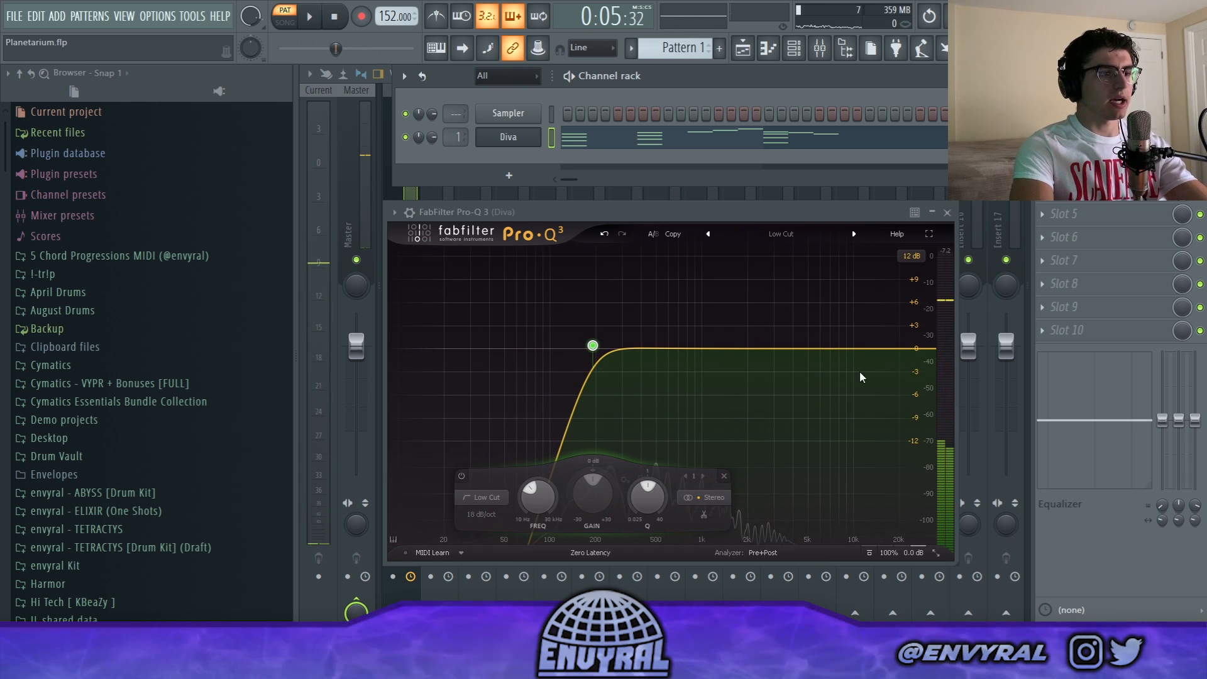
{"action": "key", "text": "space"}
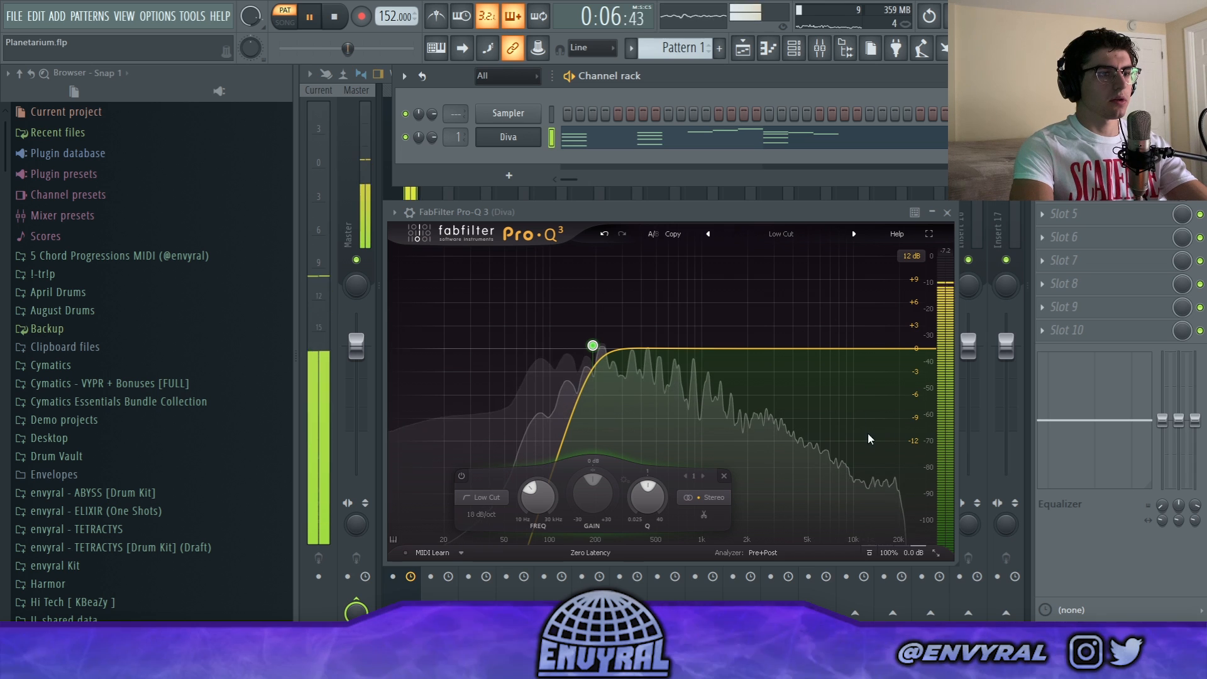
{"action": "left_click", "coordinate": [743, 48]}
{"action": "key", "text": "space"}
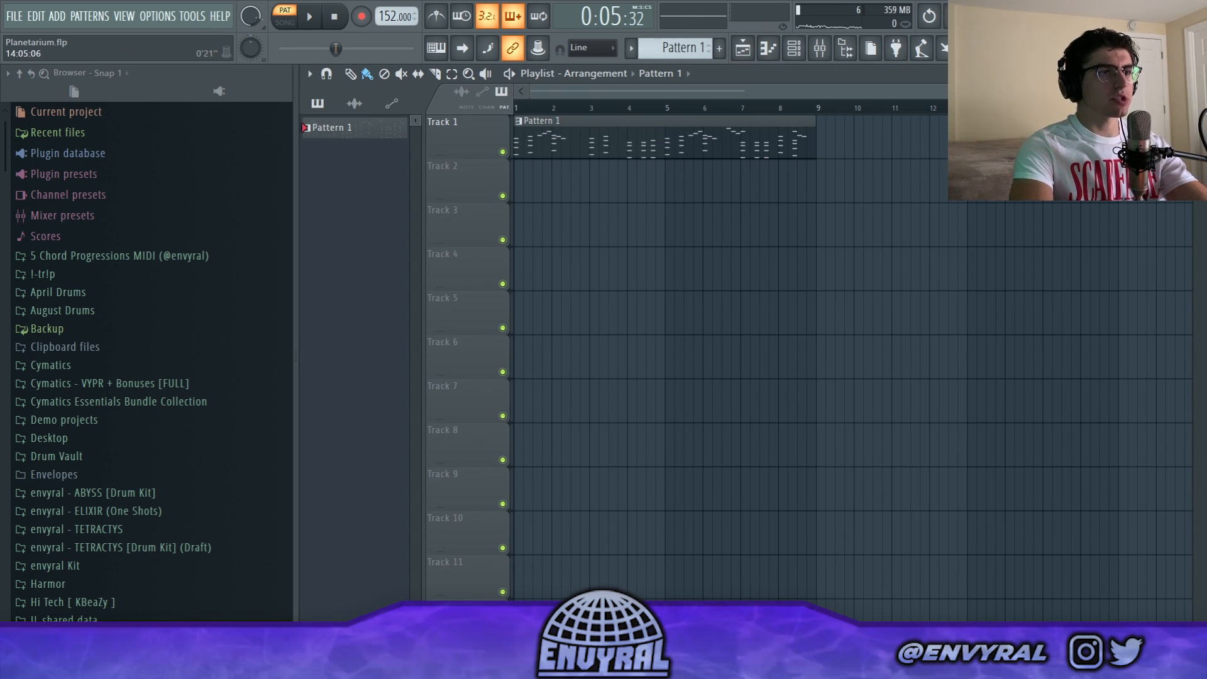
Add Solina V2 to the project as a new instrument
{"action": "scroll", "coordinate": [1014, 125], "scroll_direction": "down", "scroll_amount": 1}
{"action": "left_click", "coordinate": [57, 17]}
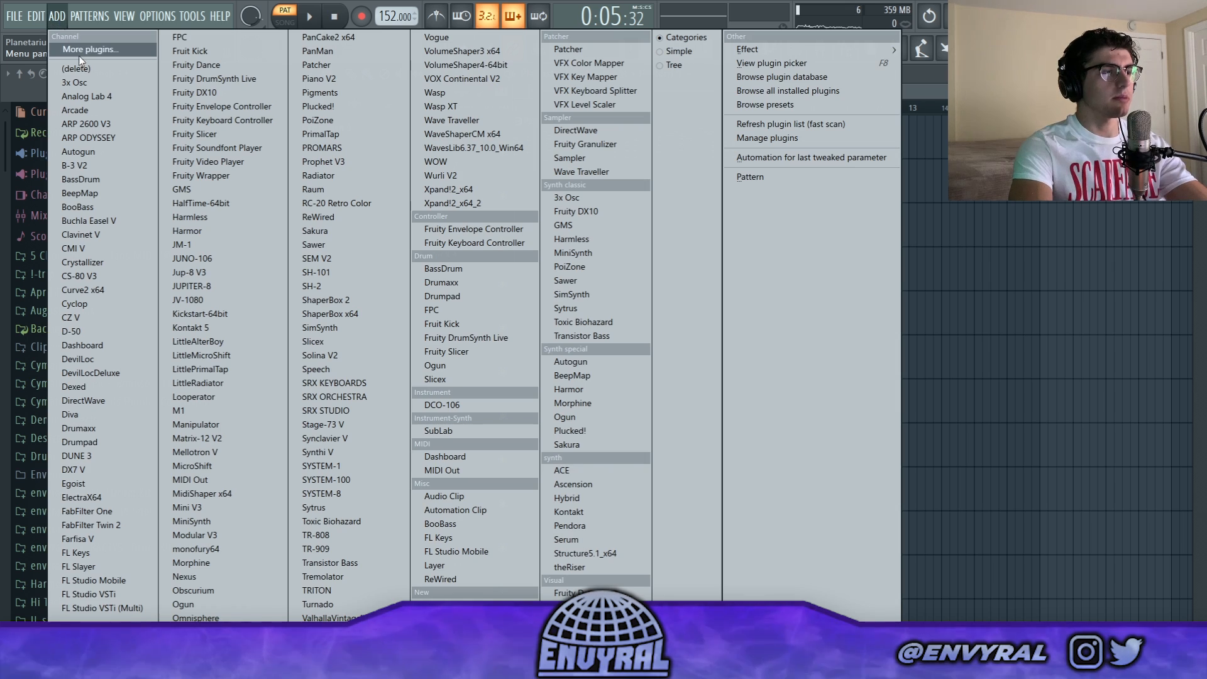
{"action": "left_click", "coordinate": [335, 353]}
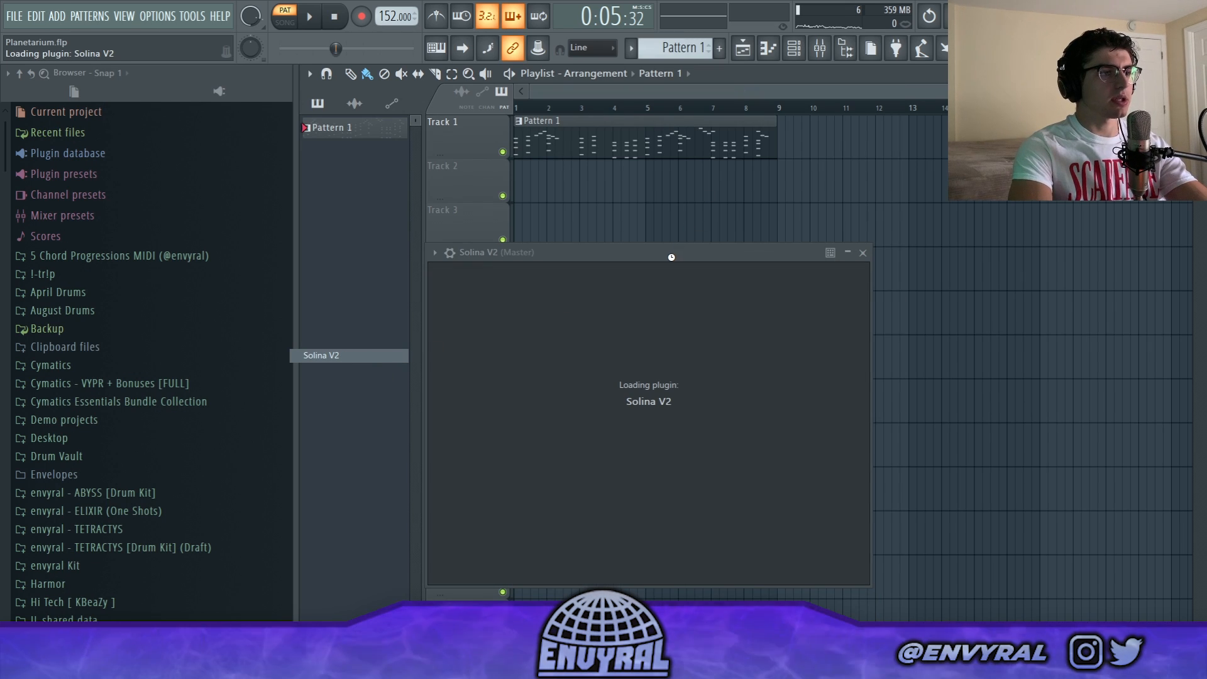
Audition Solina V2's lead presets over the playing pattern and select Kit Lead 1
{"action": "key", "text": "space"}
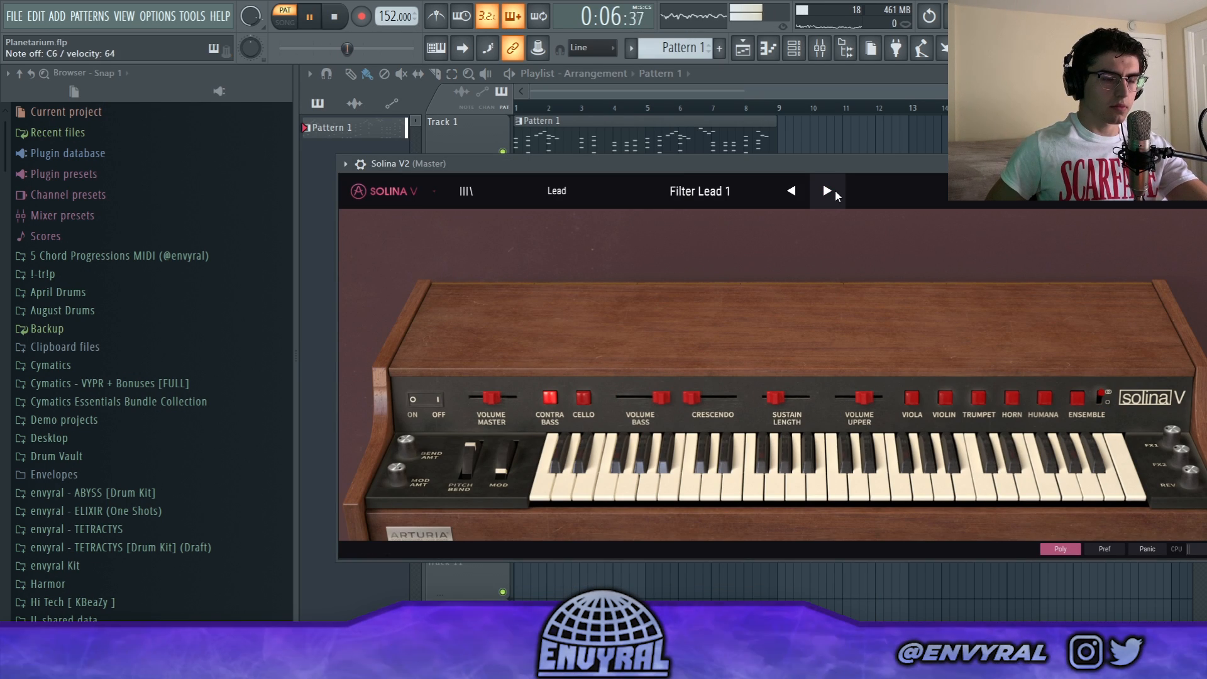
{"action": "left_click", "coordinate": [835, 191]}
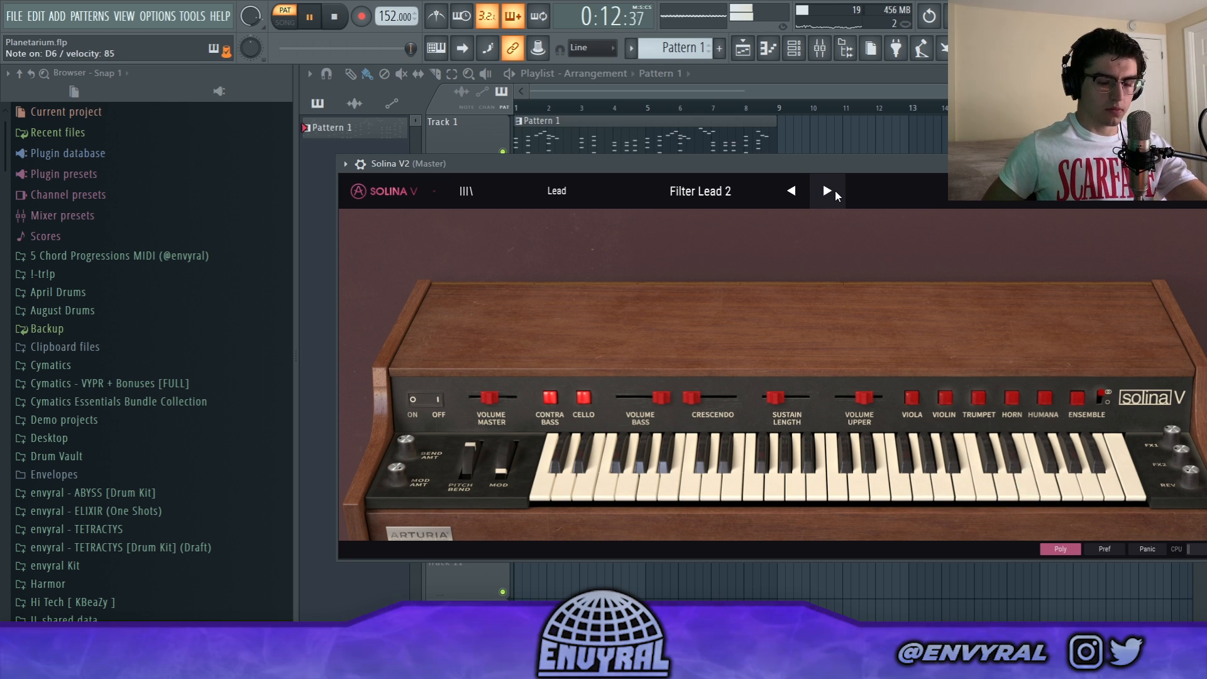
{"action": "left_click", "coordinate": [834, 190]}
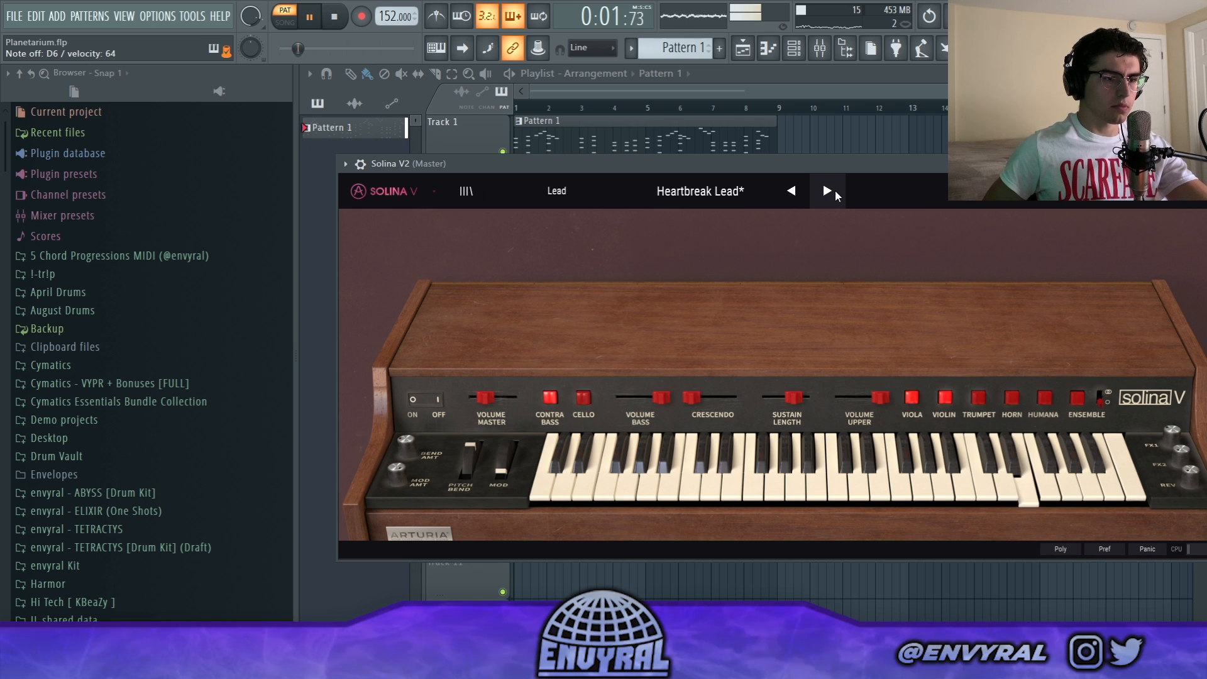
{"action": "left_click", "coordinate": [834, 190]}
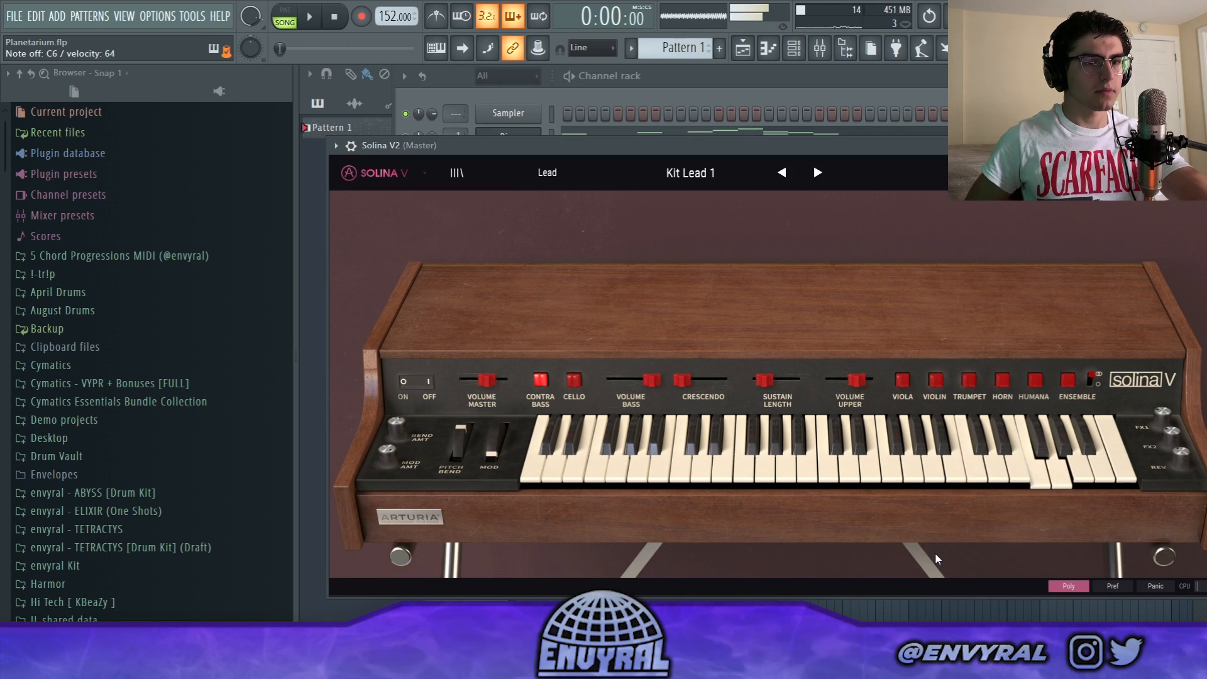
Open the piano roll for Solina V2 with the octaves around C6 in view
{"action": "right_click", "coordinate": [522, 160]}
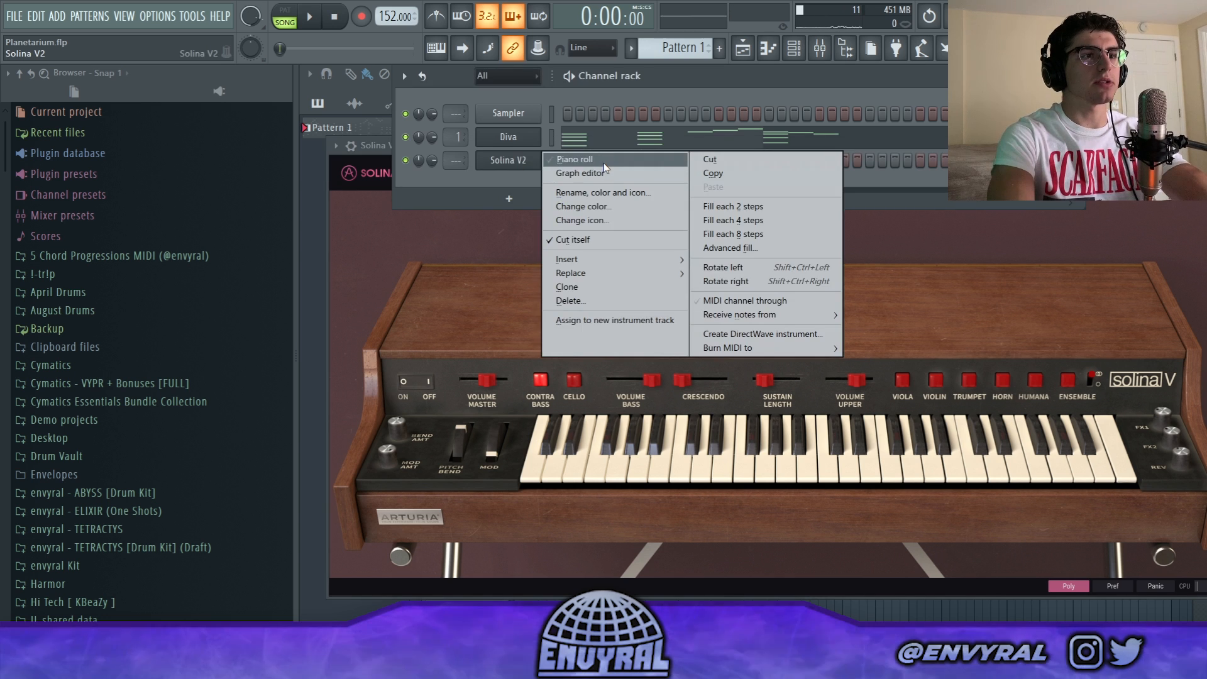
{"action": "left_click", "coordinate": [549, 158]}
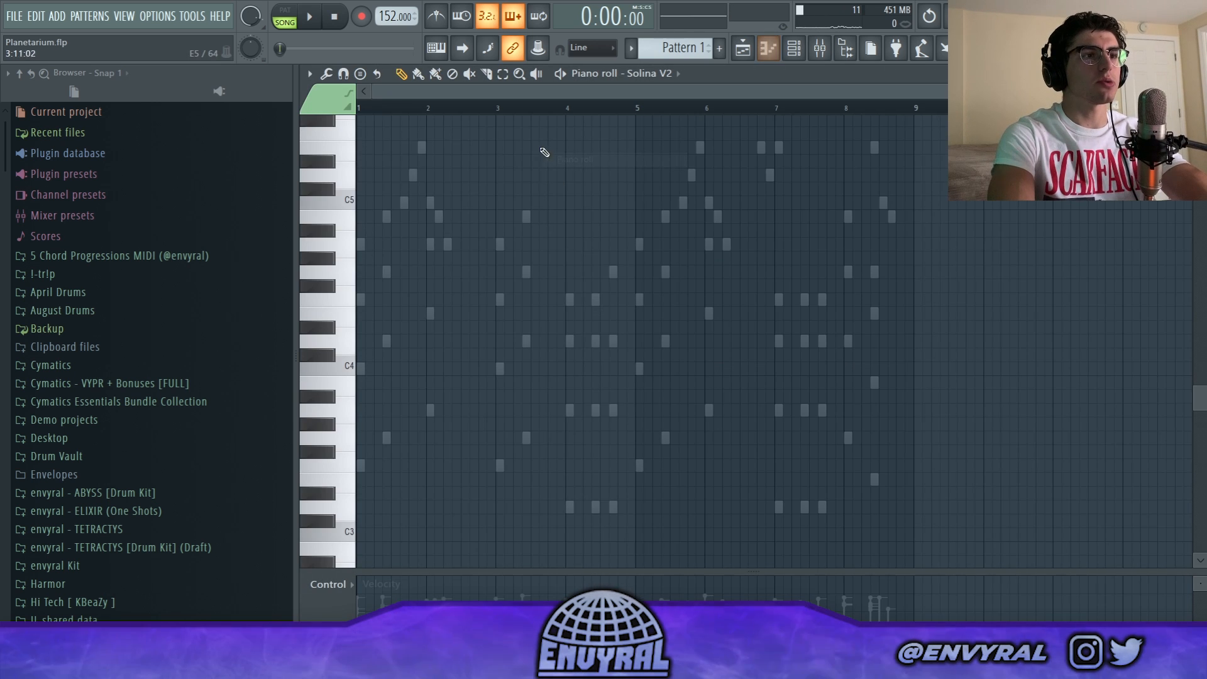
{"action": "scroll", "coordinate": [484, 296], "scroll_direction": "up", "scroll_amount": 8}
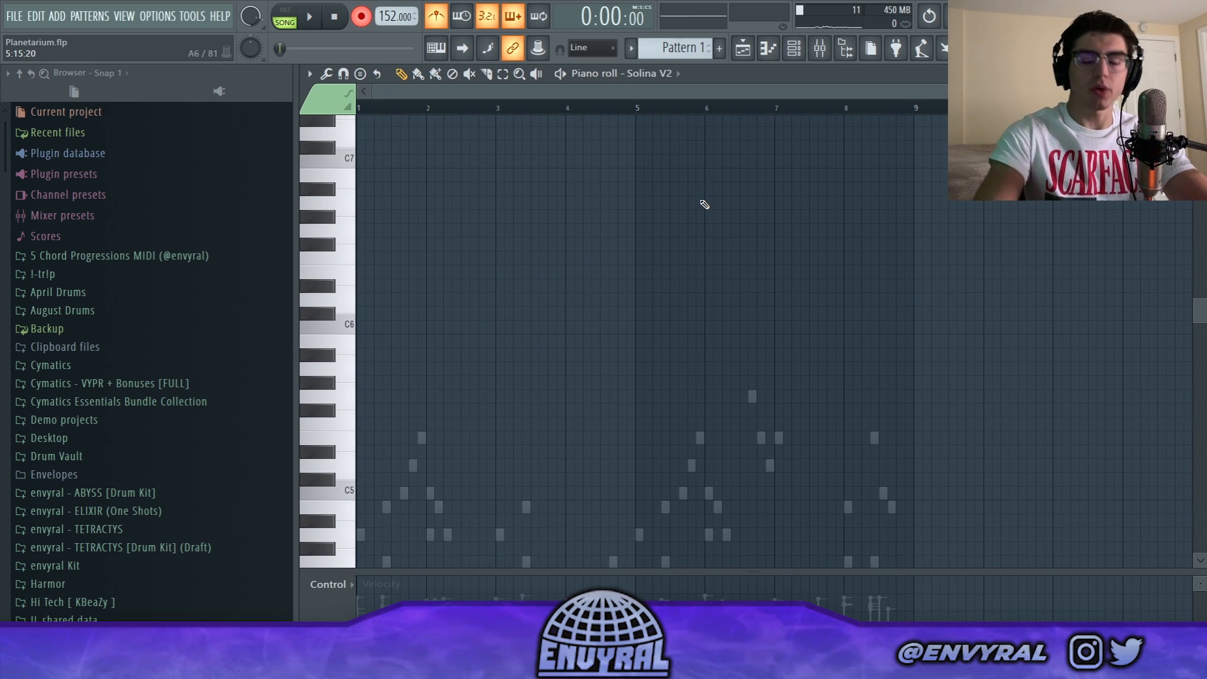
Record a Solina V2 lead melody over the eight-bar pattern, capturing notes and automation
{"action": "left_click", "coordinate": [362, 17]}
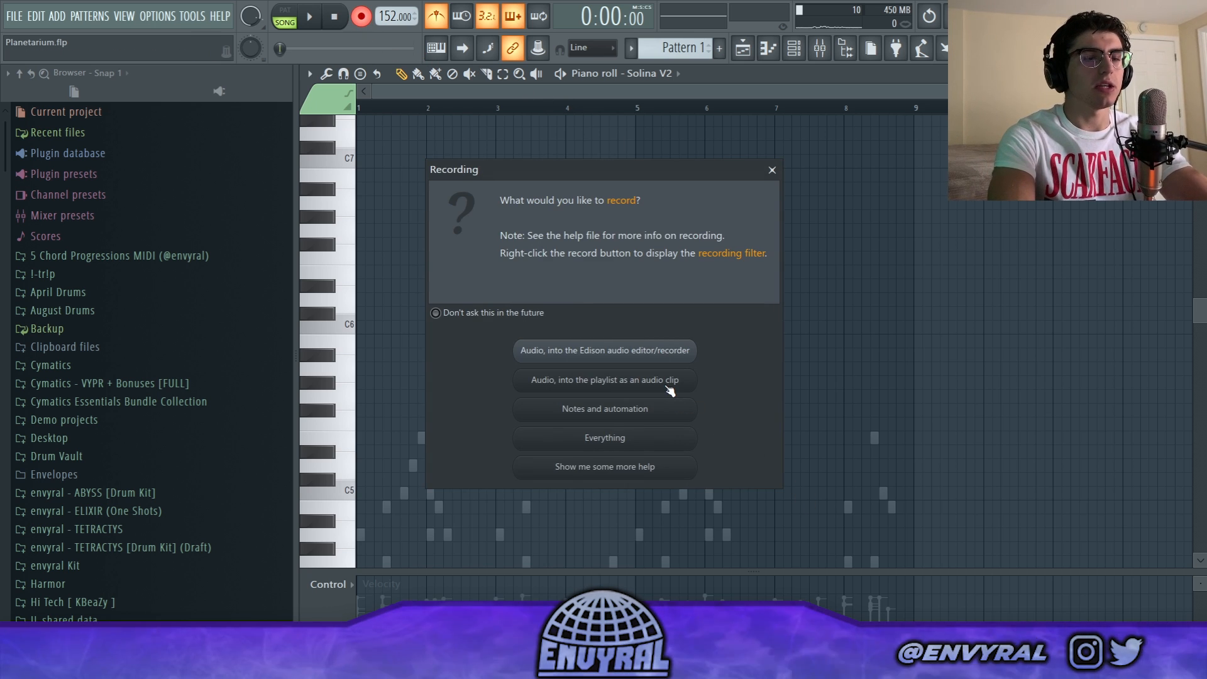
{"action": "left_click", "coordinate": [664, 414]}
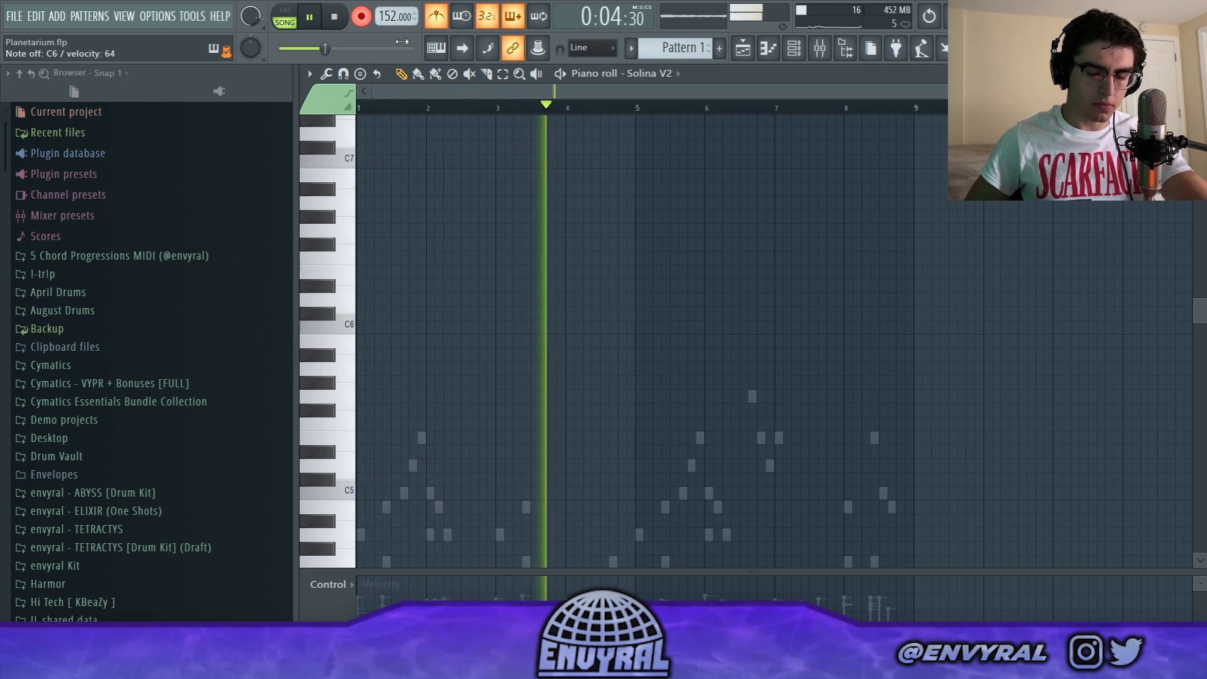
{"action": "key", "text": "space"}
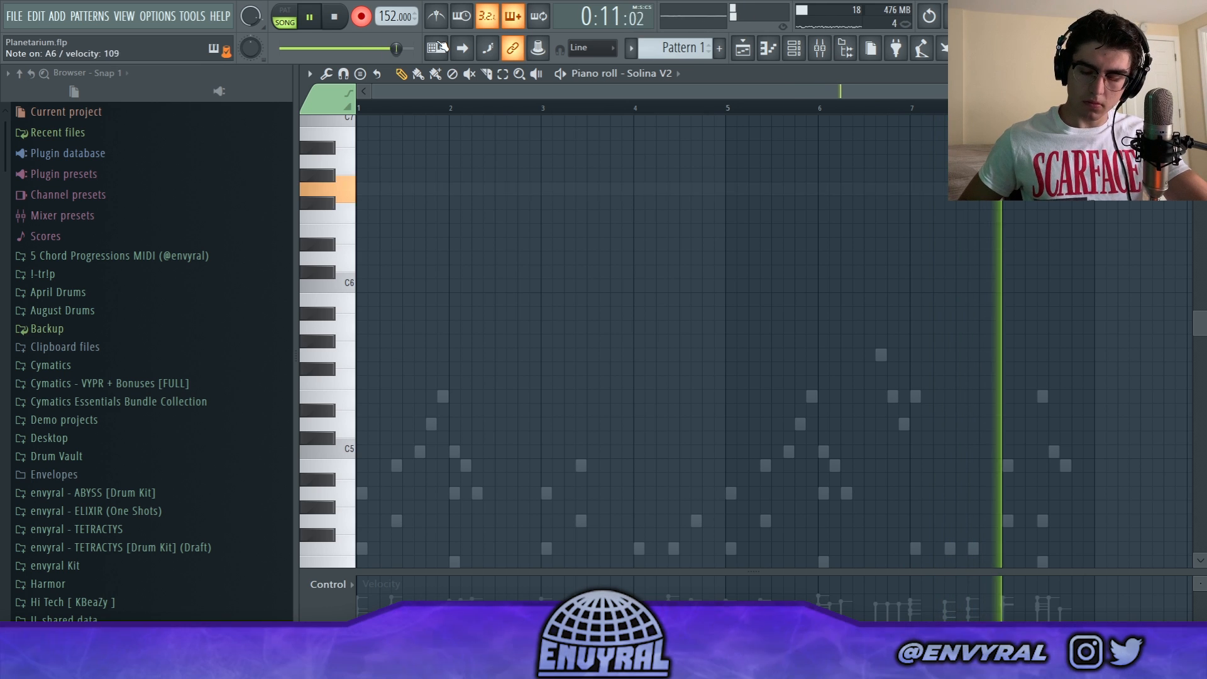
{"action": "key", "text": "space"}
{"action": "scroll", "coordinate": [380, 19], "scroll_direction": "down", "scroll_amount": 1}
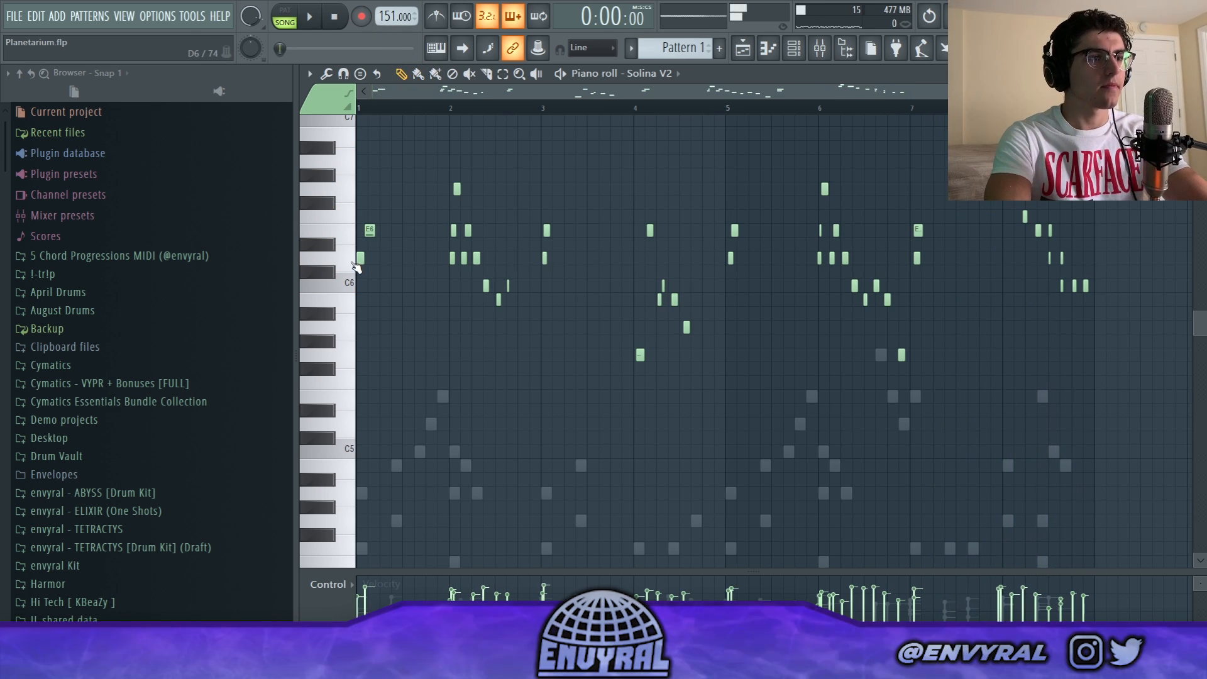
Play back the recorded Solina V2 lead and switch from song to pattern playback
{"action": "key", "text": "space"}
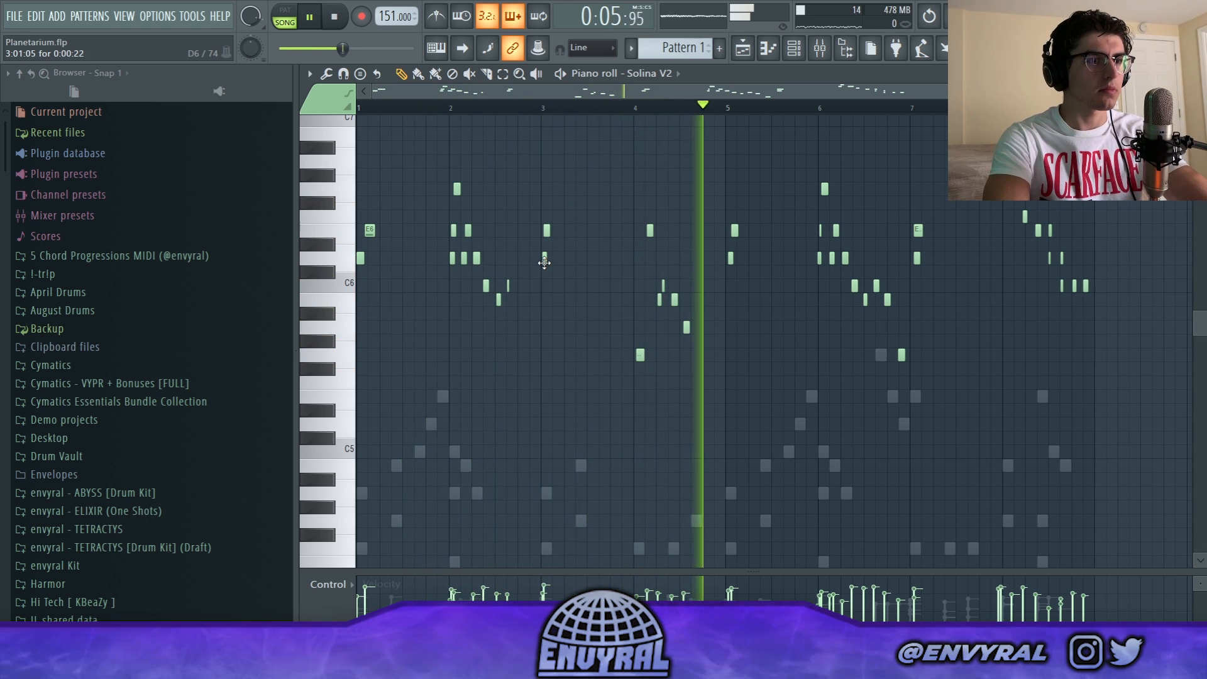
{"action": "key", "text": "l"}
{"action": "scroll", "coordinate": [640, 113], "scroll_direction": "up", "scroll_amount": 3}
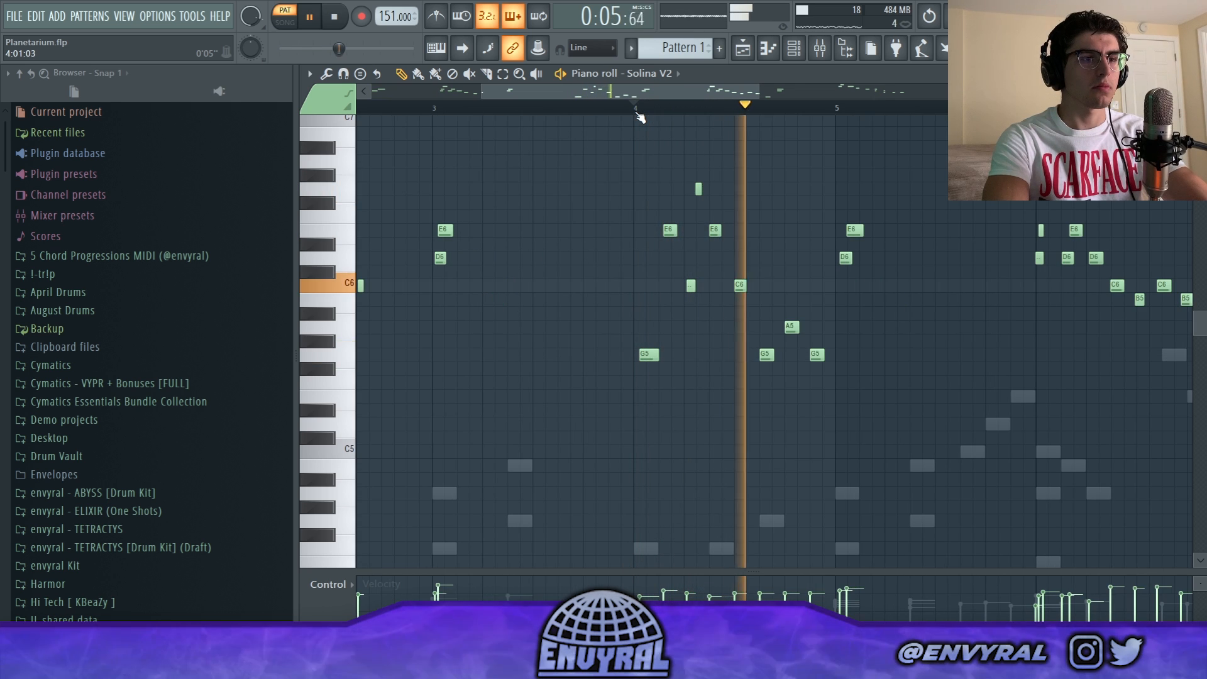
Replay the lead from bar 4 and rework the bar's ending with C6 and B5, deleting the last G5
{"action": "left_click", "coordinate": [636, 108]}
{"action": "key", "text": "space"}
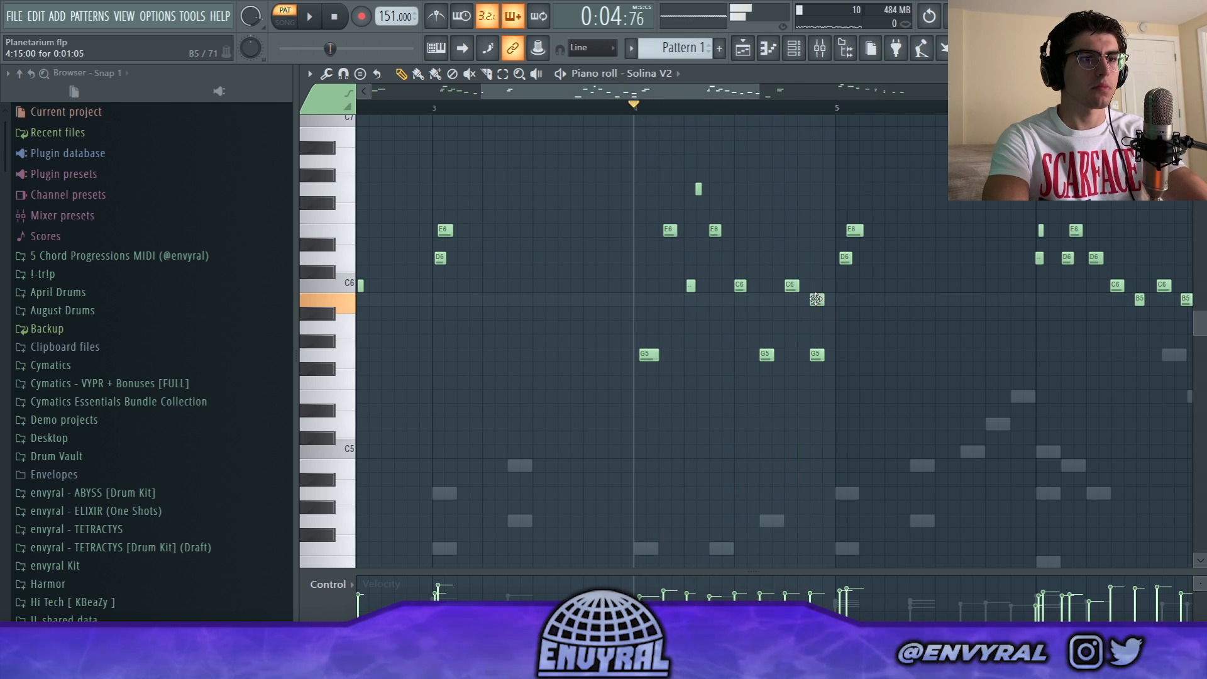
{"action": "key", "text": "space"}
{"action": "right_click", "coordinate": [815, 354]}
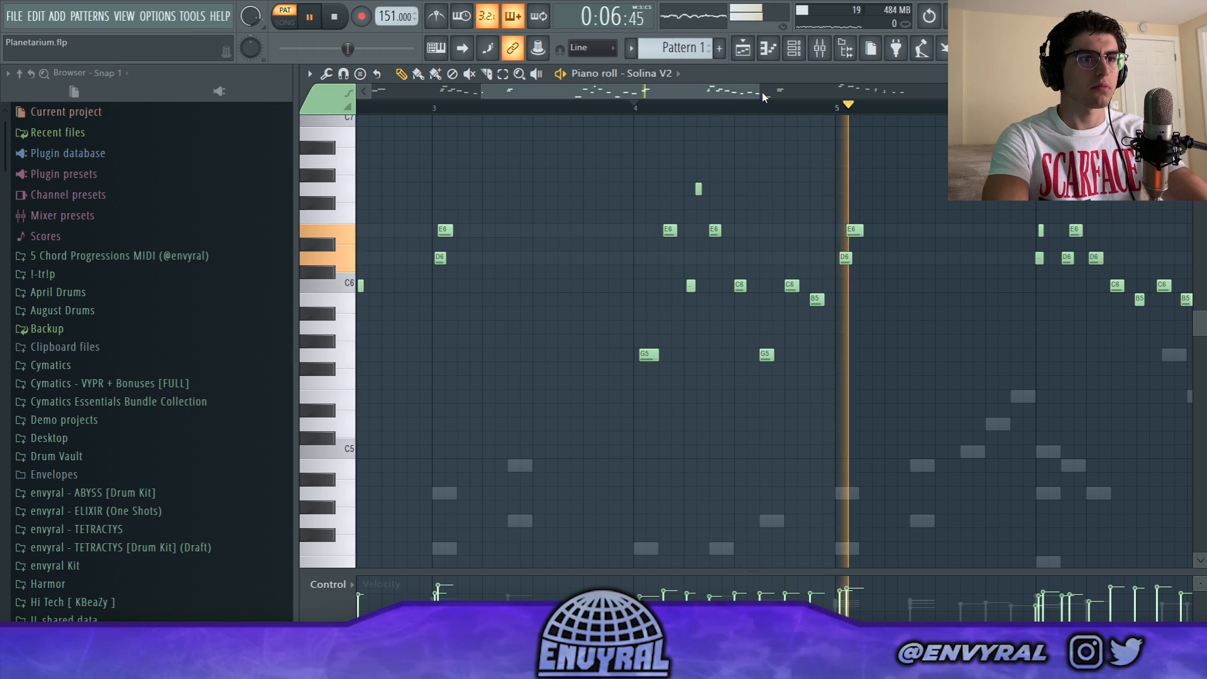
Audition the edited Solina V2 lead from bar 4 and from just before bar 6, and review the whole melody
{"action": "left_click_drag", "start_coordinate": [764, 95], "coordinate": [826, 94]}
{"action": "key", "text": "space"}
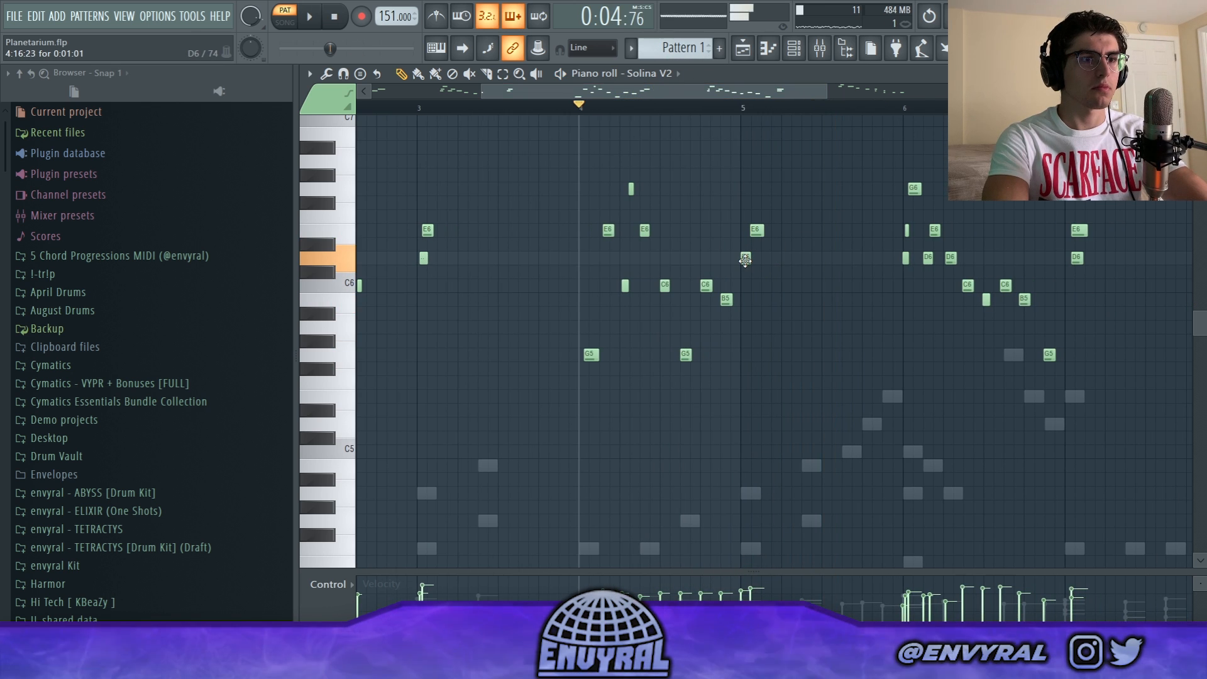
{"action": "key", "text": "space"}
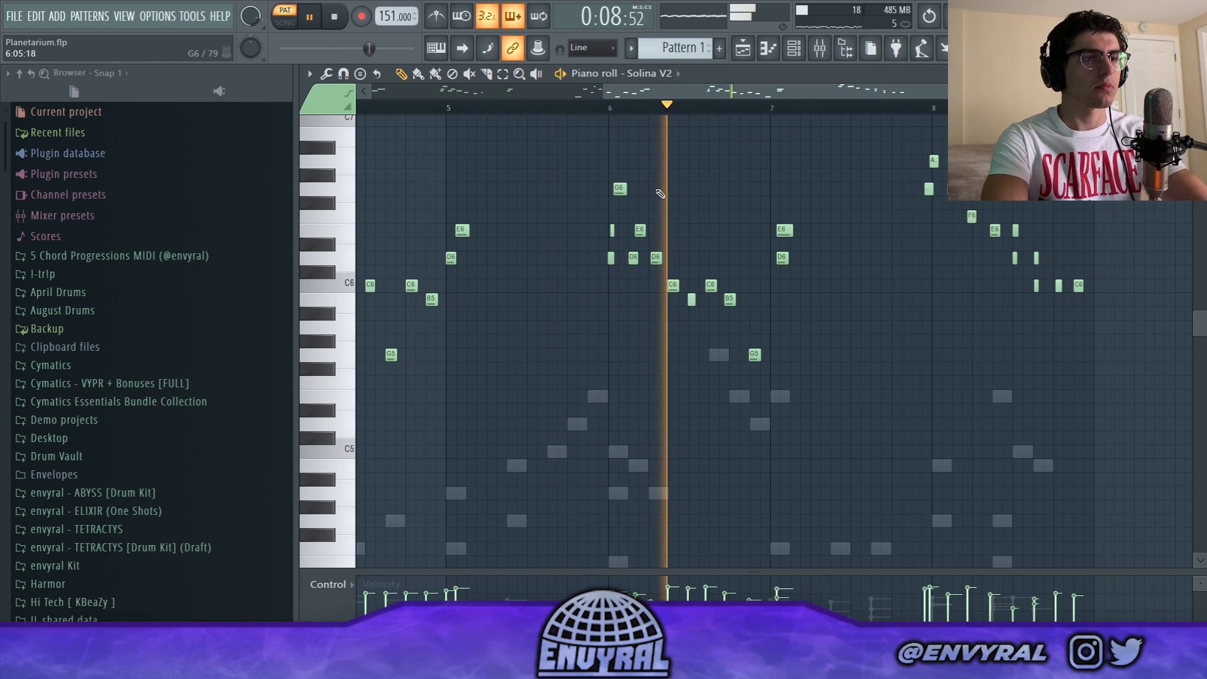
{"action": "left_click", "coordinate": [588, 107]}
{"action": "key", "text": "space"}
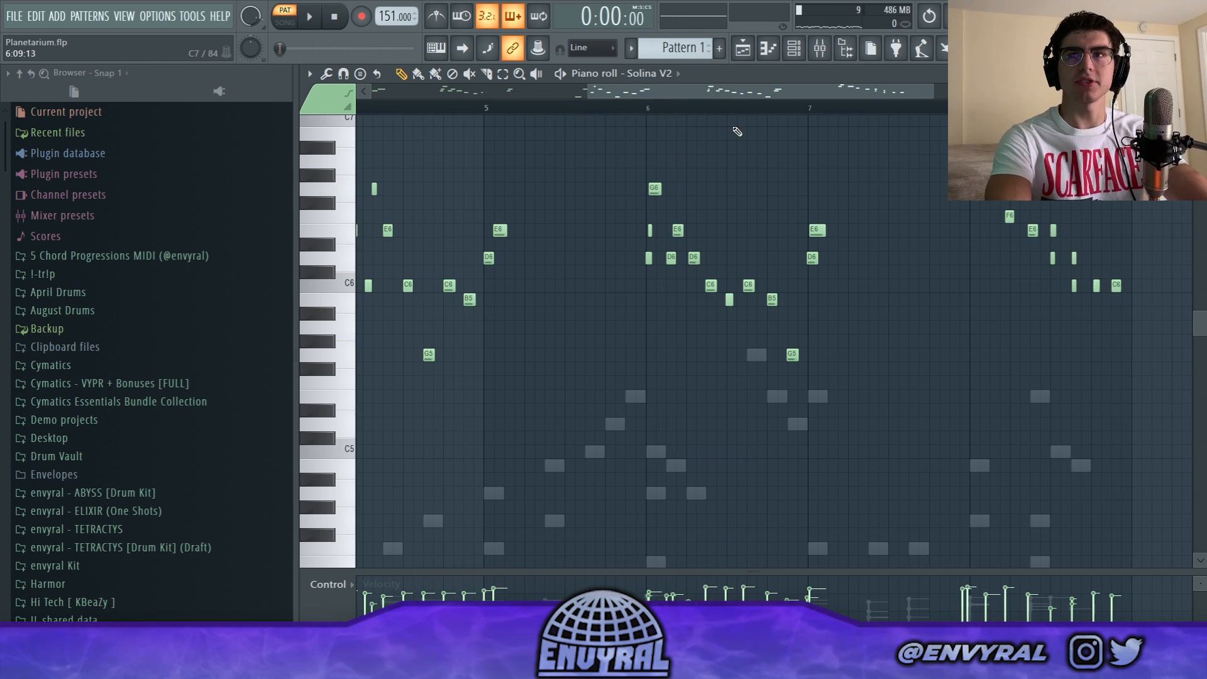
{"action": "scroll", "coordinate": [618, 111], "scroll_direction": "down", "scroll_amount": 4}
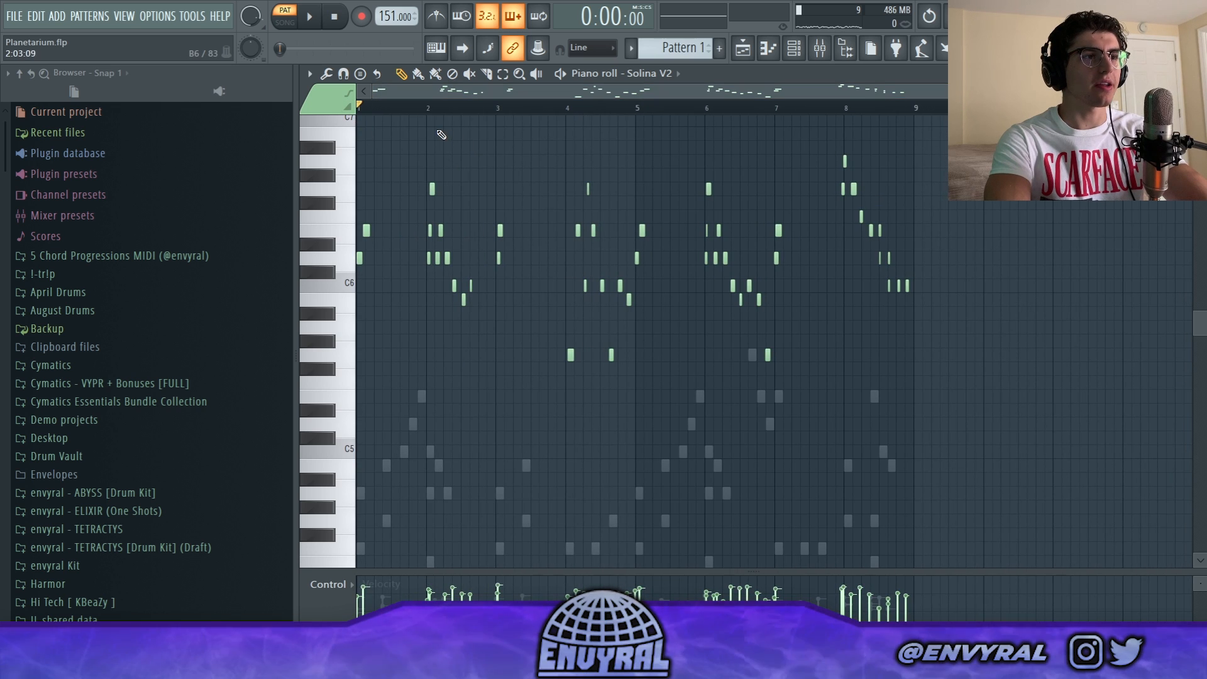
Audition the Solina V2 lead and shift the D6 and E6 notes at the start of bar 3 slightly earlier
{"action": "scroll", "coordinate": [441, 119], "scroll_direction": "up", "scroll_amount": 3}
{"action": "left_click_drag", "start_coordinate": [496, 95], "coordinate": [450, 96]}
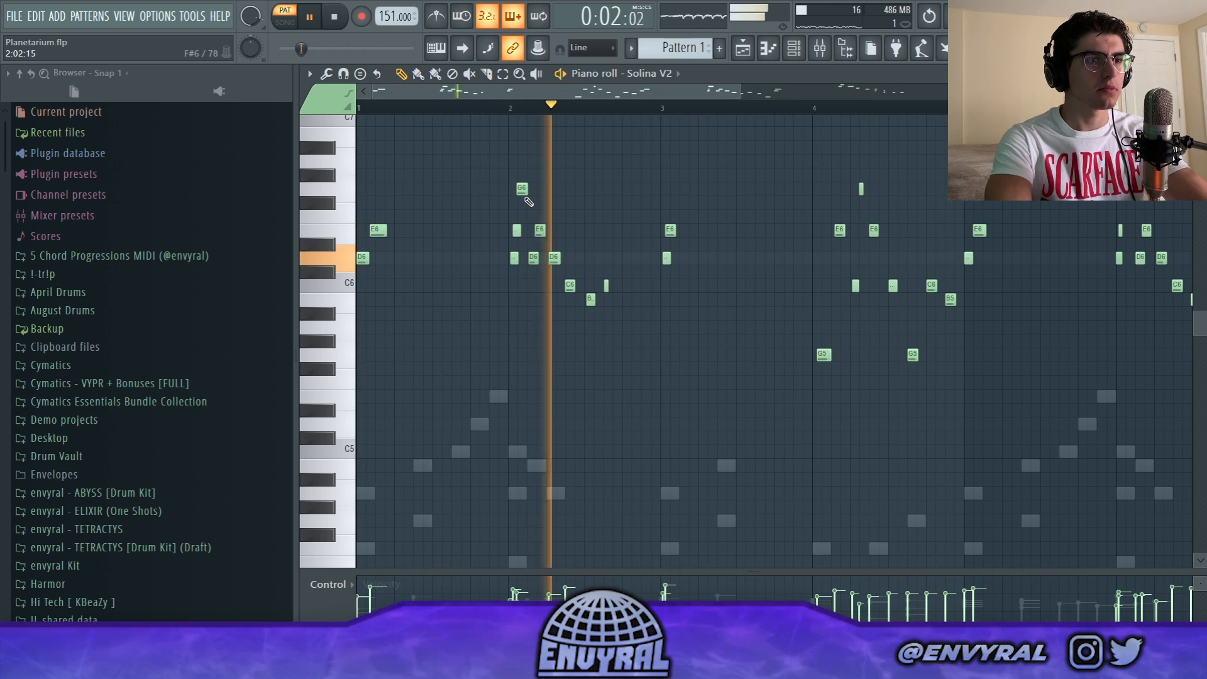
{"action": "key", "text": "space"}
{"action": "left_click", "coordinate": [670, 230]}
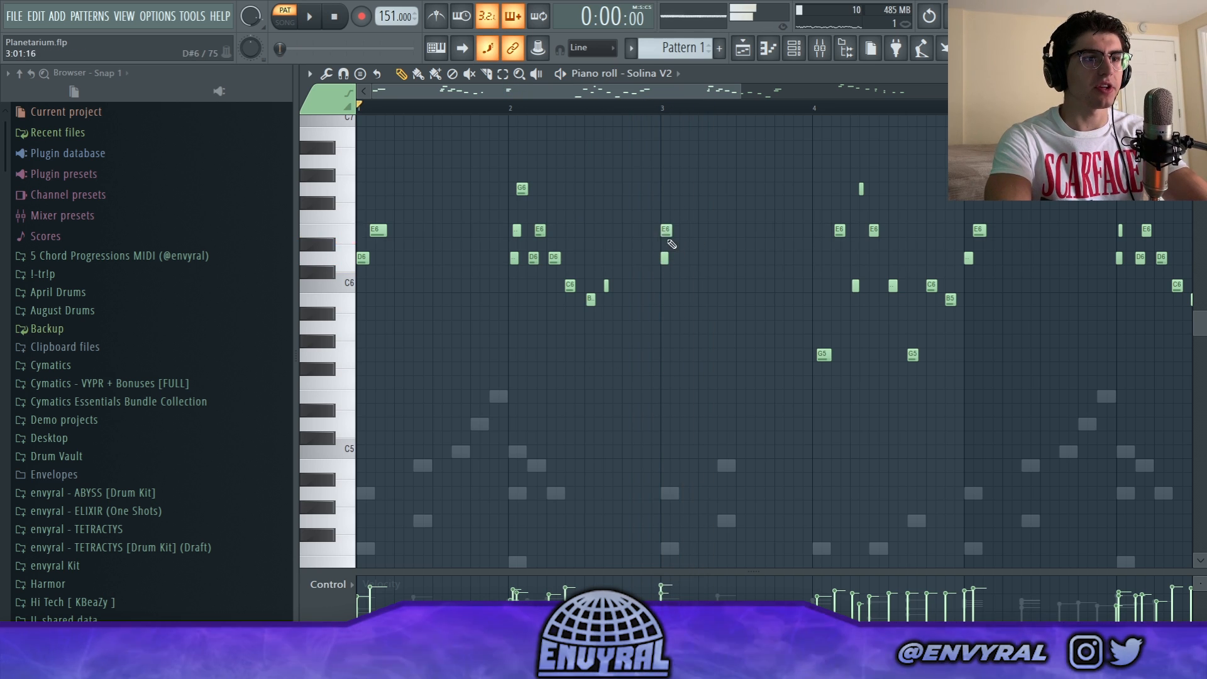
Replay the lead from just before bar 3 and transpose the Solina V2 melody up an octave
{"action": "key", "text": "space"}
{"action": "left_click", "coordinate": [646, 109]}
{"action": "left_click_drag", "start_coordinate": [648, 95], "coordinate": [737, 114]}
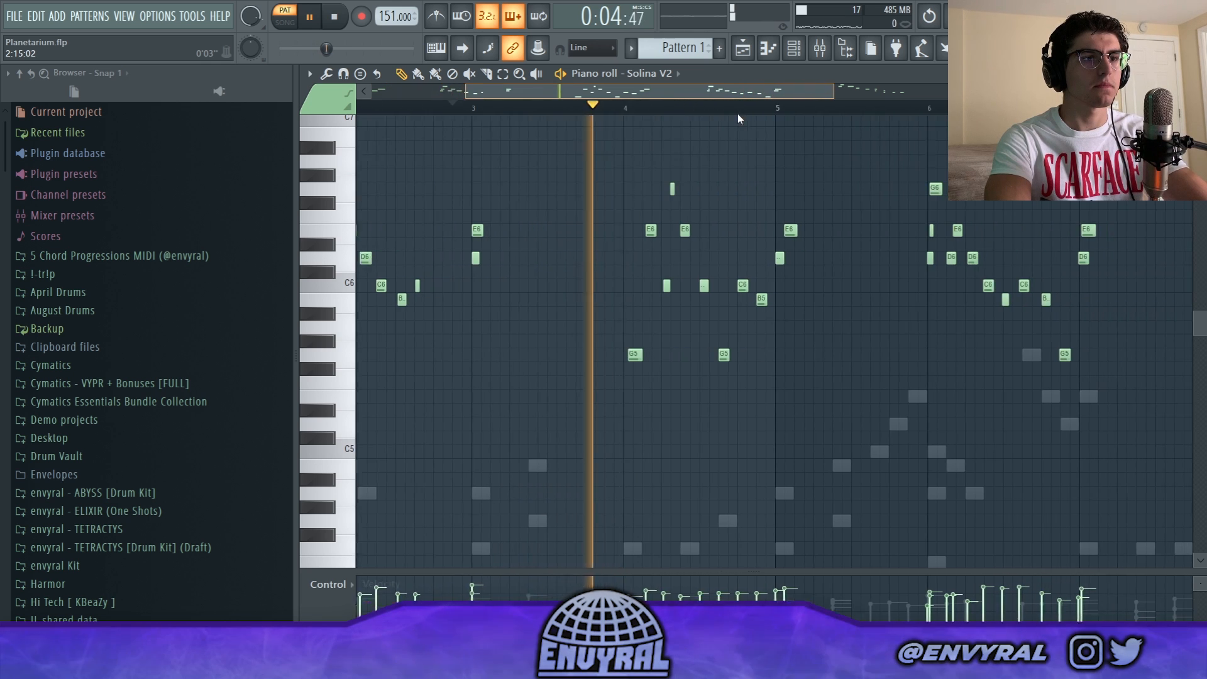
{"action": "left_click_drag", "start_coordinate": [739, 119], "coordinate": [757, 119]}
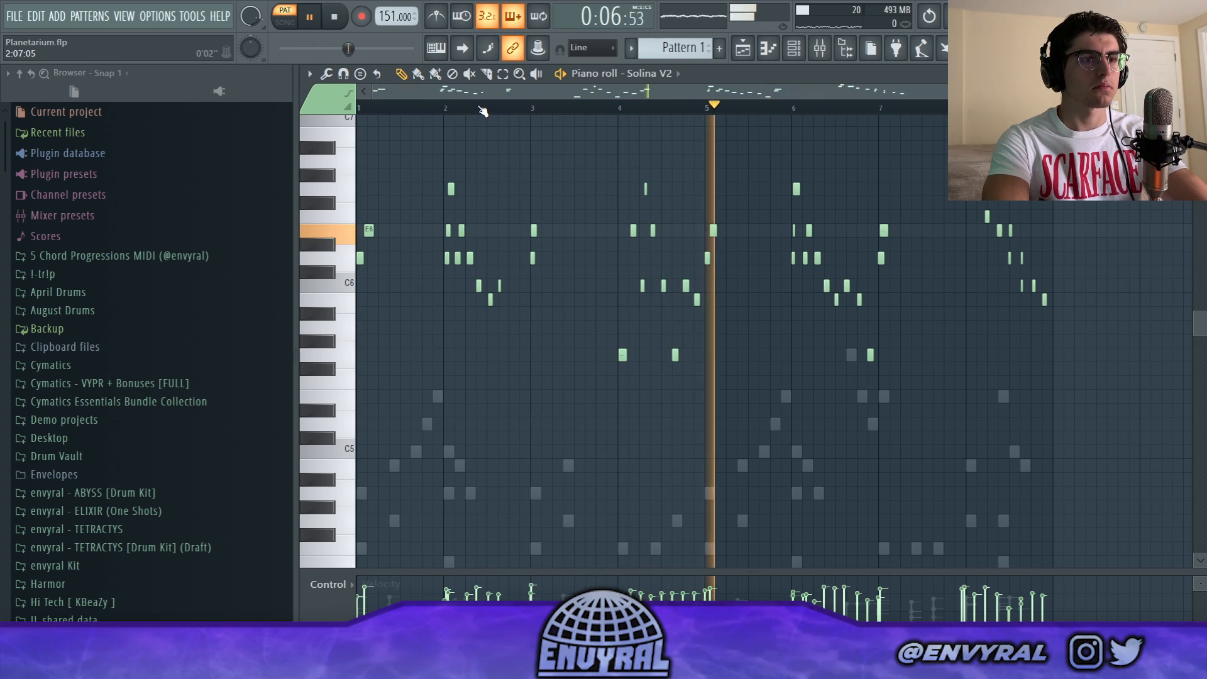
{"action": "key", "text": "space"}
{"action": "scroll", "coordinate": [841, 171], "scroll_direction": "up", "scroll_amount": 3}
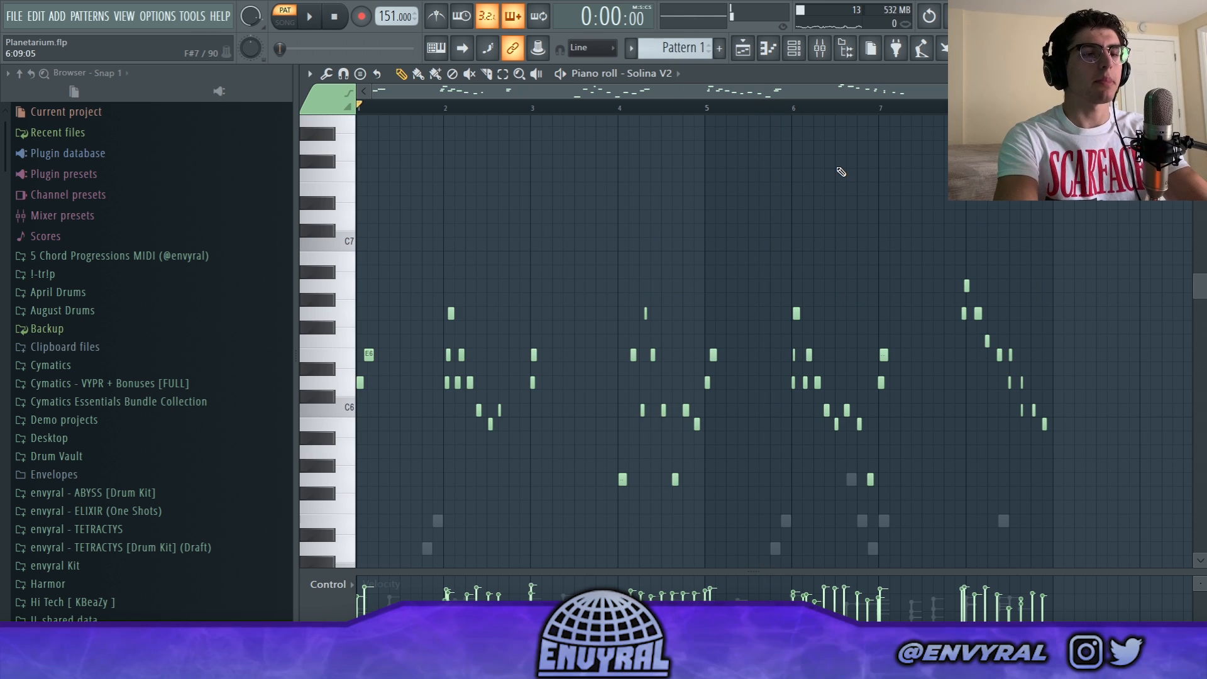
{"action": "key", "text": "ctrl+Up"}
Add HalfTime to the soloed Solina V2 mixer track with a 1/4 loop and a 395Hz lower band limit, and unsolo the track
{"action": "left_click", "coordinate": [818, 55]}
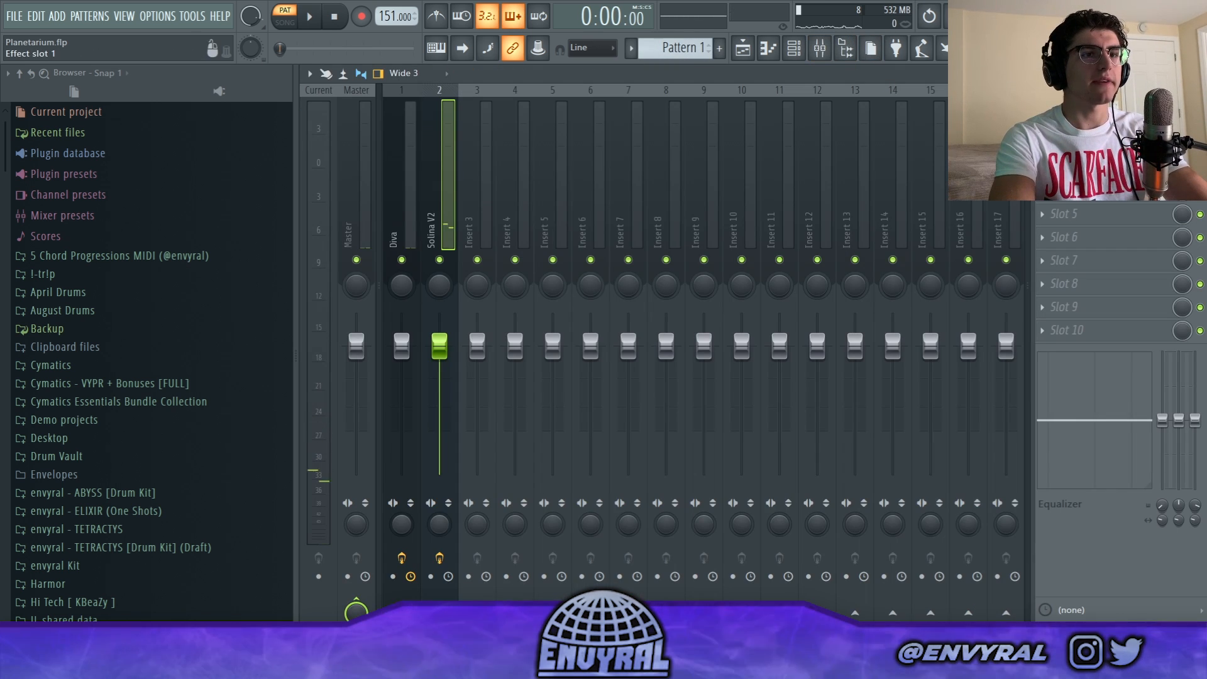
{"action": "left_click", "coordinate": [1078, 120]}
{"action": "key", "text": "space"}
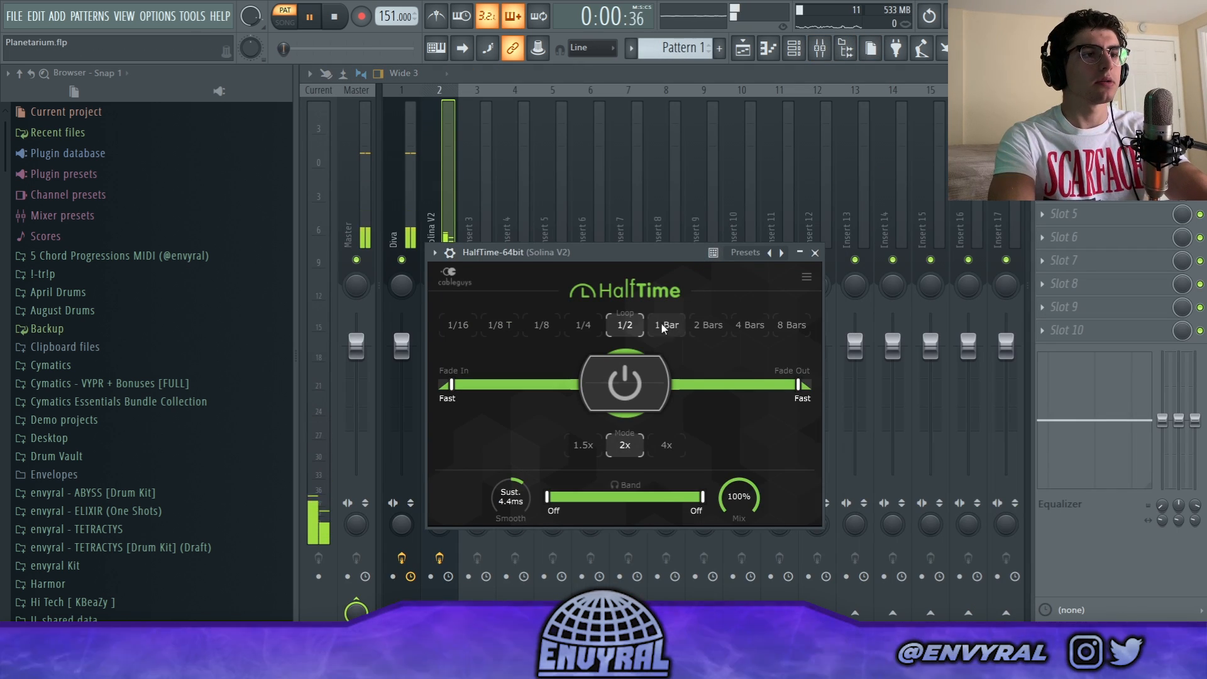
{"action": "left_click", "coordinate": [666, 325]}
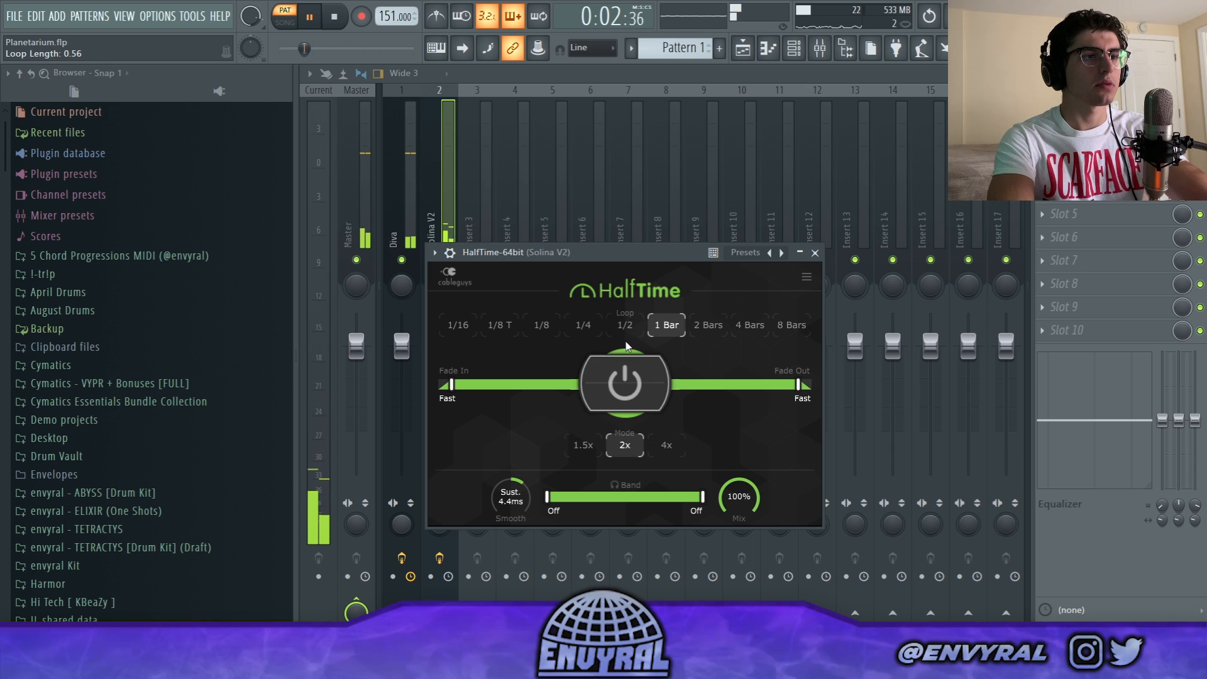
{"action": "left_click", "coordinate": [584, 325]}
{"action": "left_click_drag", "start_coordinate": [547, 496], "coordinate": [620, 496]}
{"action": "left_click_drag", "start_coordinate": [702, 496], "coordinate": [614, 496]}
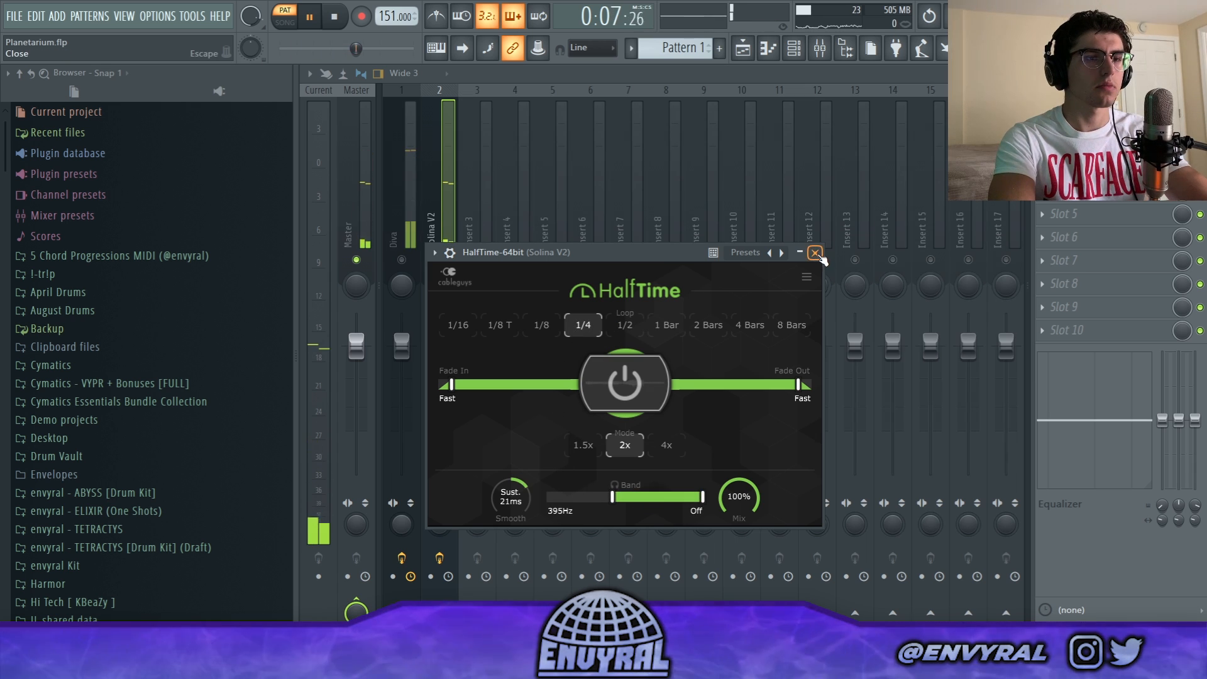
{"action": "left_click", "coordinate": [815, 253]}
{"action": "key", "text": "space"}
{"action": "right_click", "coordinate": [440, 260]}
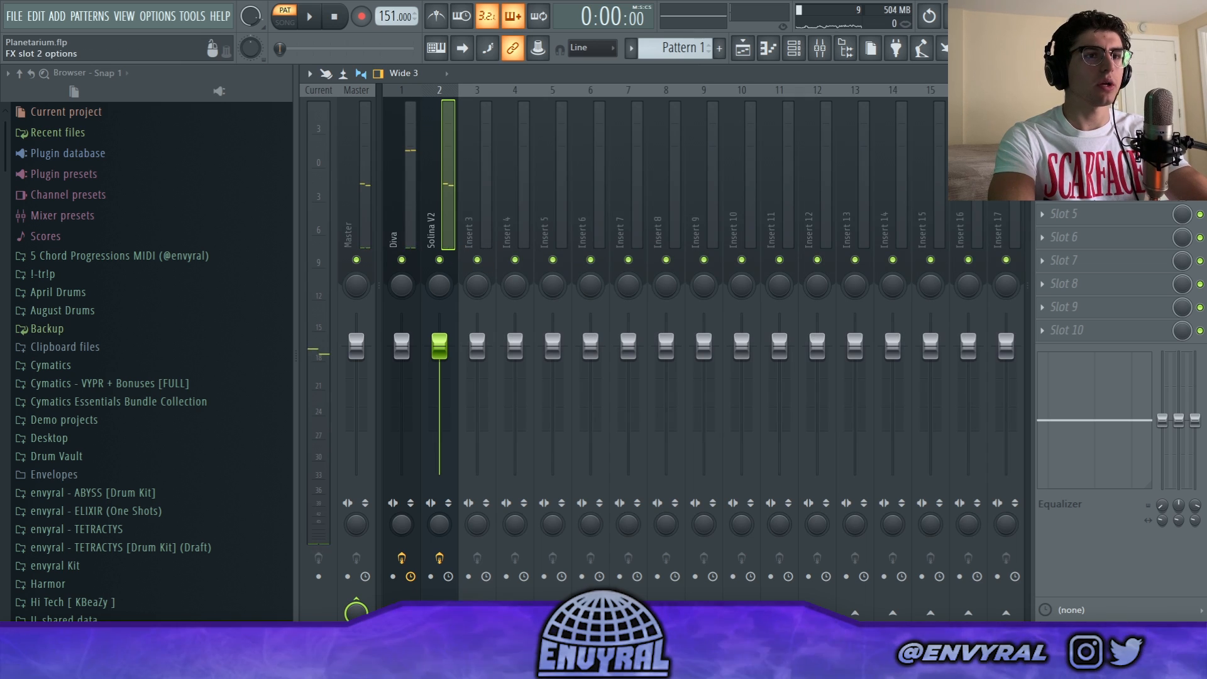
Add FabFilter Pro-Q 2 to the Solina V2 track's second effect slot and load an EQ preset
{"action": "left_click", "coordinate": [1069, 144]}
{"action": "left_click", "coordinate": [303, 455]}
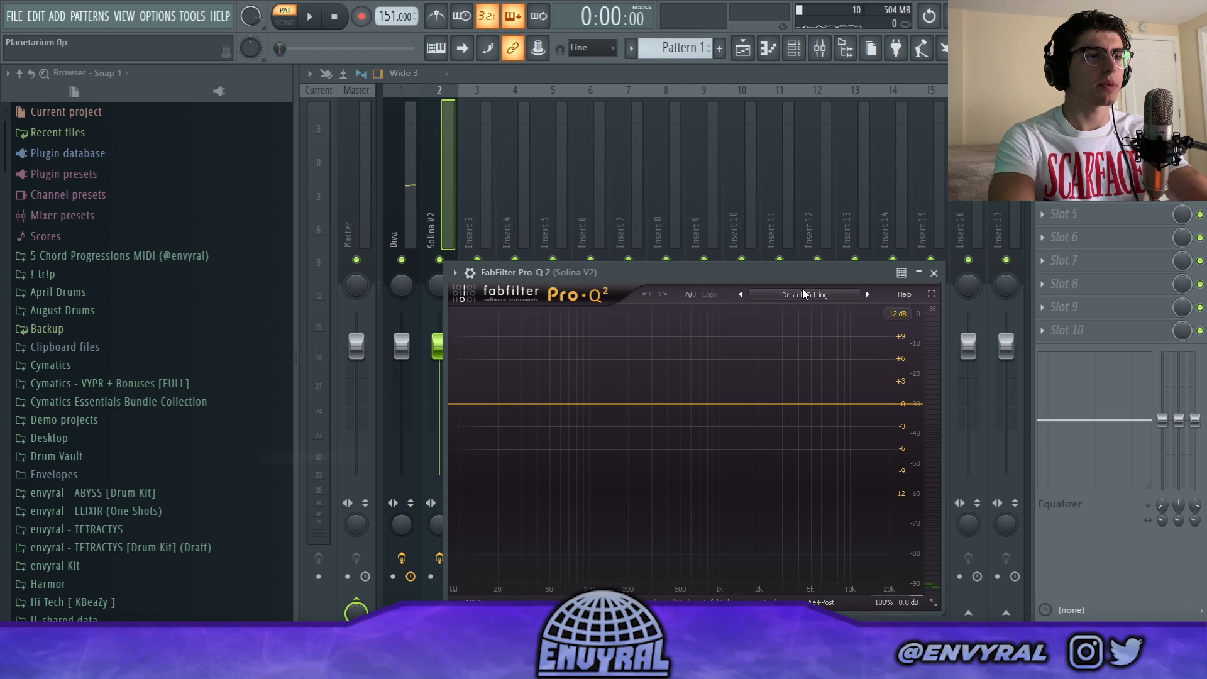
{"action": "left_click", "coordinate": [803, 294]}
{"action": "left_click", "coordinate": [779, 569]}
{"action": "left_click", "coordinate": [933, 273]}
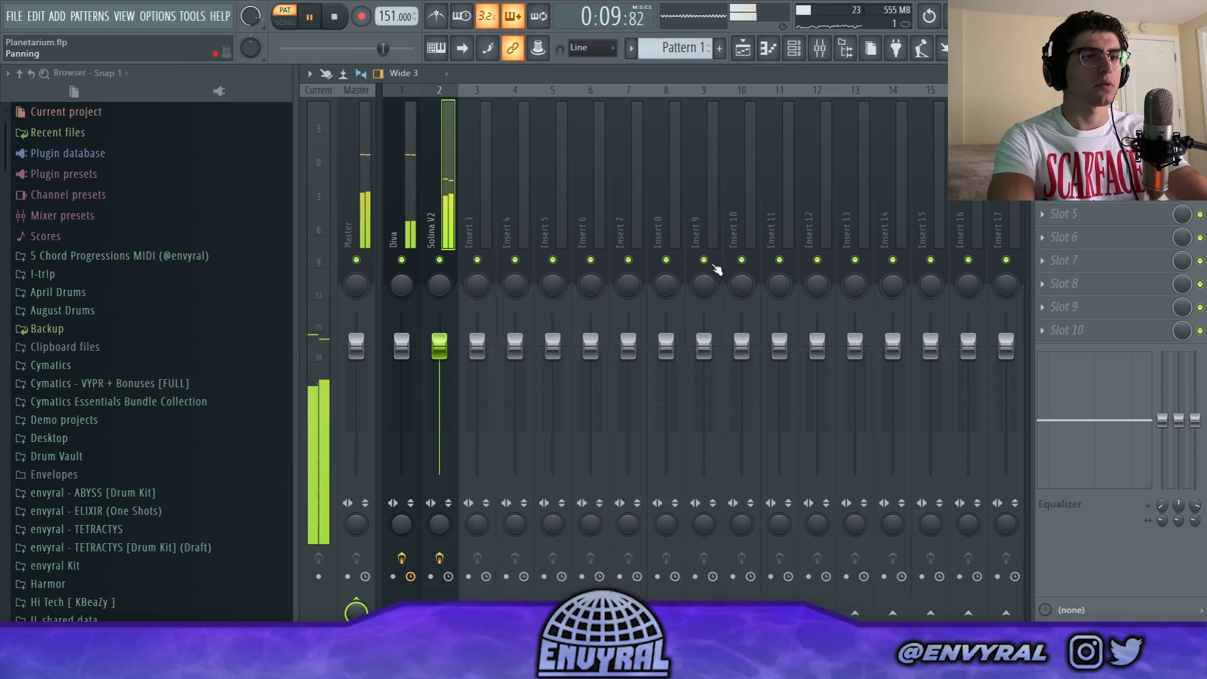
Balance the mixer by lowering the Solina V2 track to -5.0 dB and the Diva track to -1.0 dB
{"action": "left_click_drag", "start_coordinate": [439, 342], "coordinate": [441, 375]}
{"action": "left_click", "coordinate": [409, 216]}
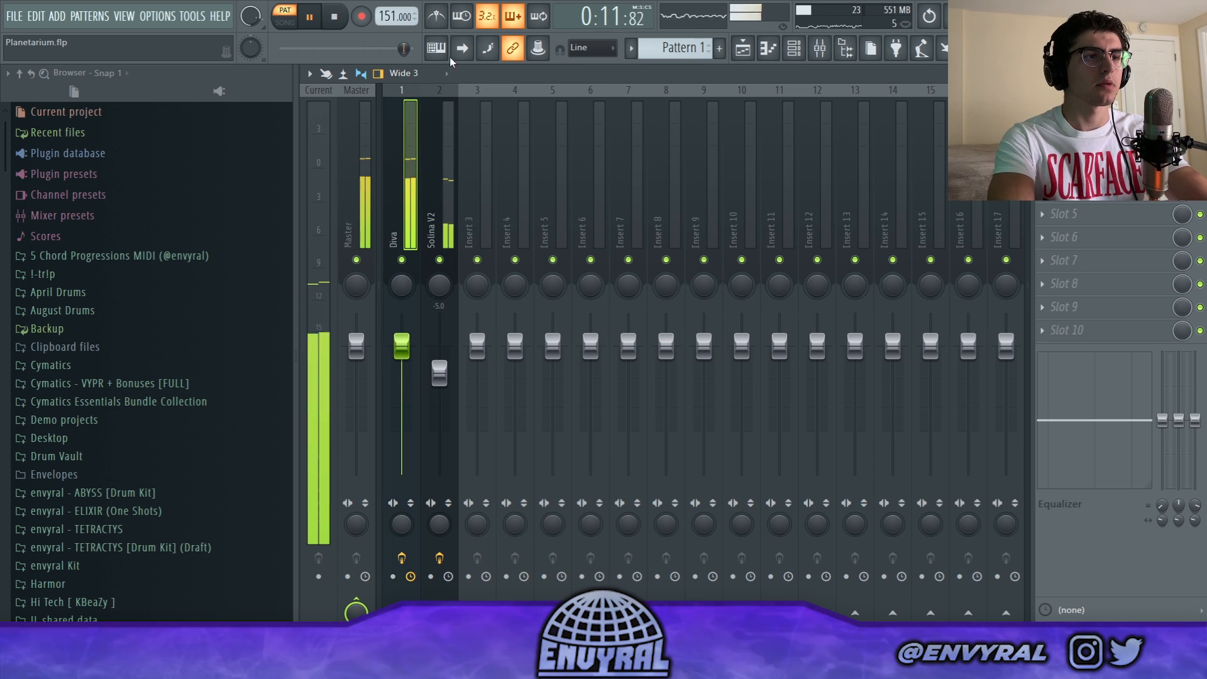
{"action": "left_click_drag", "start_coordinate": [402, 346], "coordinate": [402, 350]}
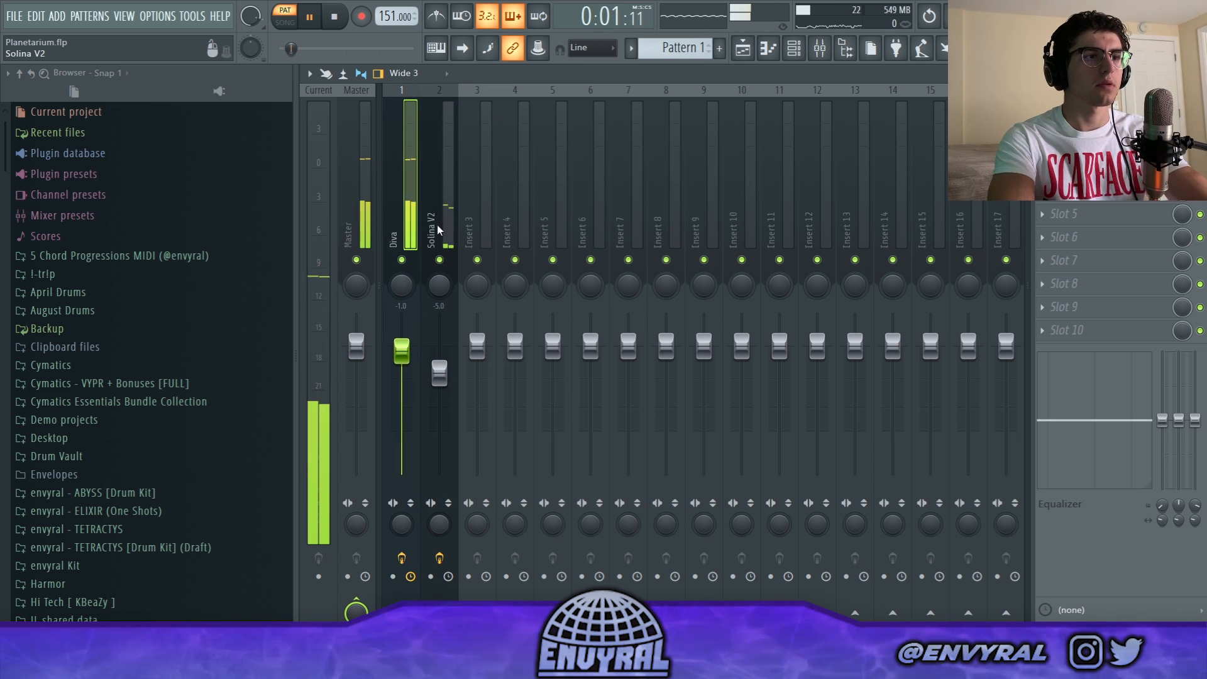
Add the FilterFreak1 effect to the Solina V2 mixer track
{"action": "left_click", "coordinate": [444, 230]}
{"action": "left_click", "coordinate": [791, 48]}
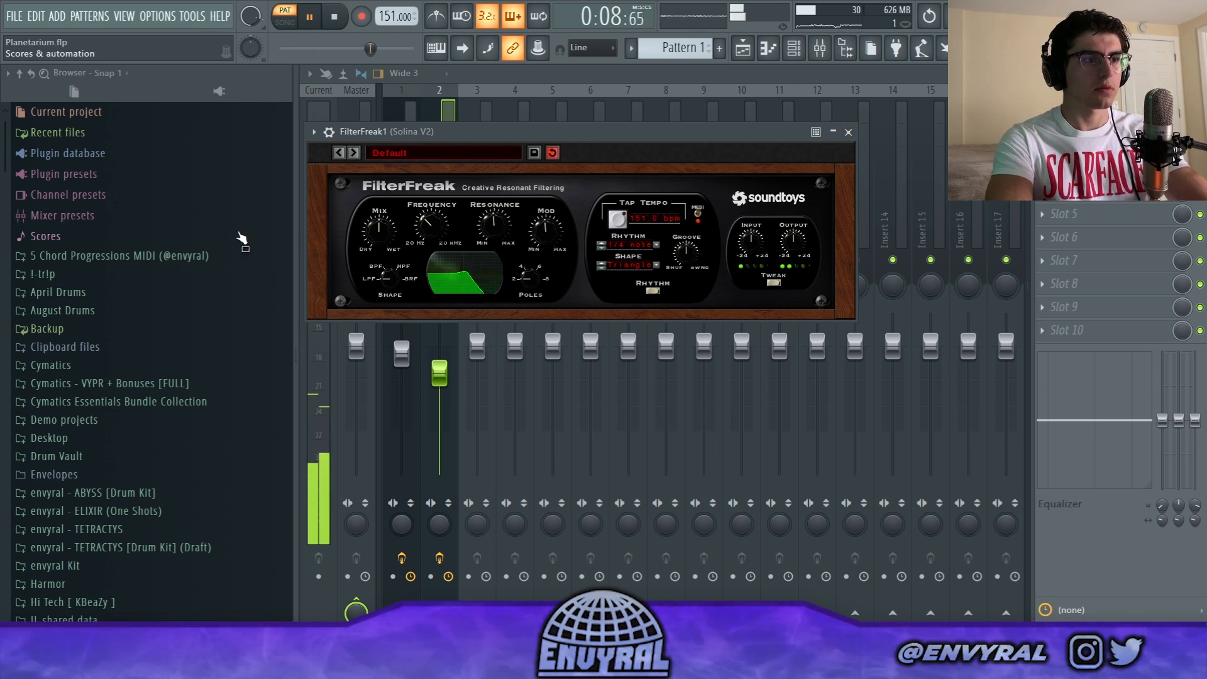
{"action": "left_click", "coordinate": [849, 133]}
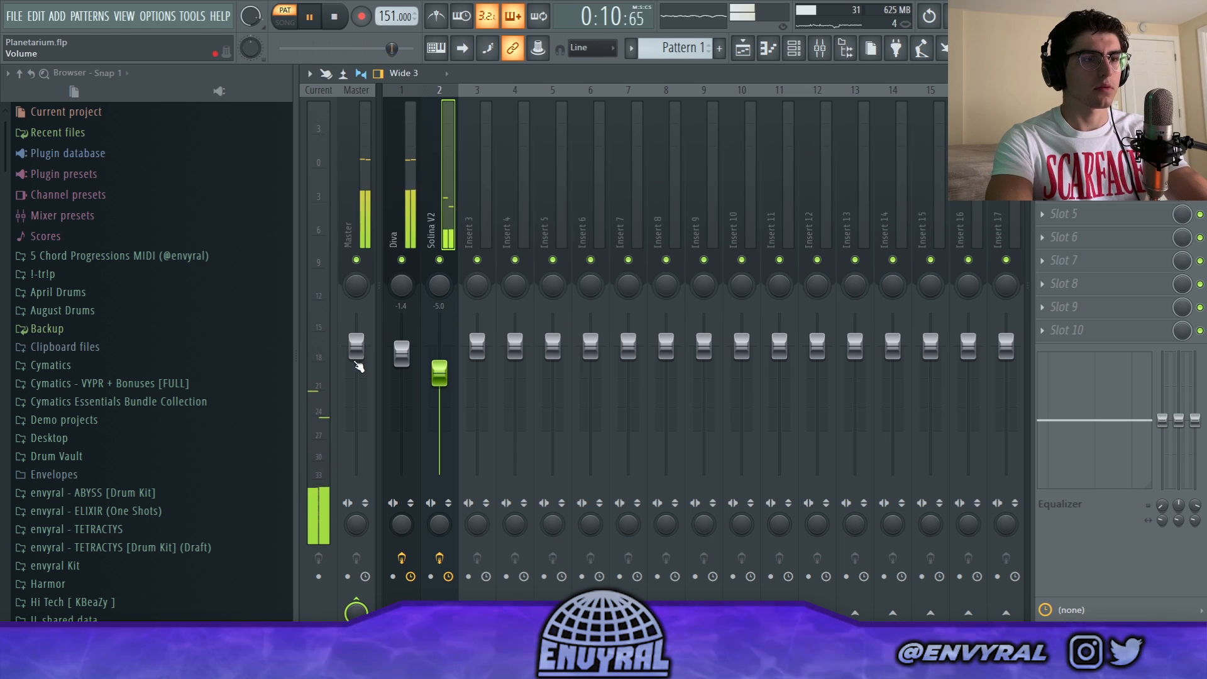
Compare the mix with the Solina V2 track muted, unmute it, and lower its level to -7.2 dB
{"action": "left_click", "coordinate": [413, 217]}
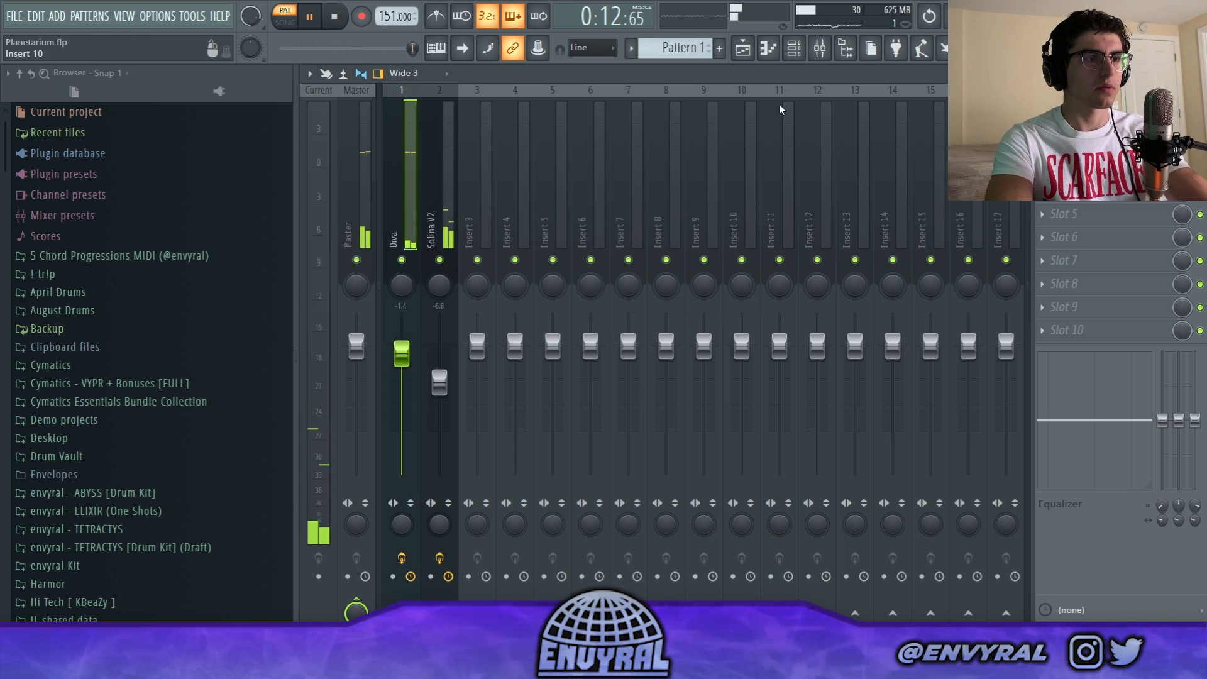
{"action": "left_click", "coordinate": [794, 49]}
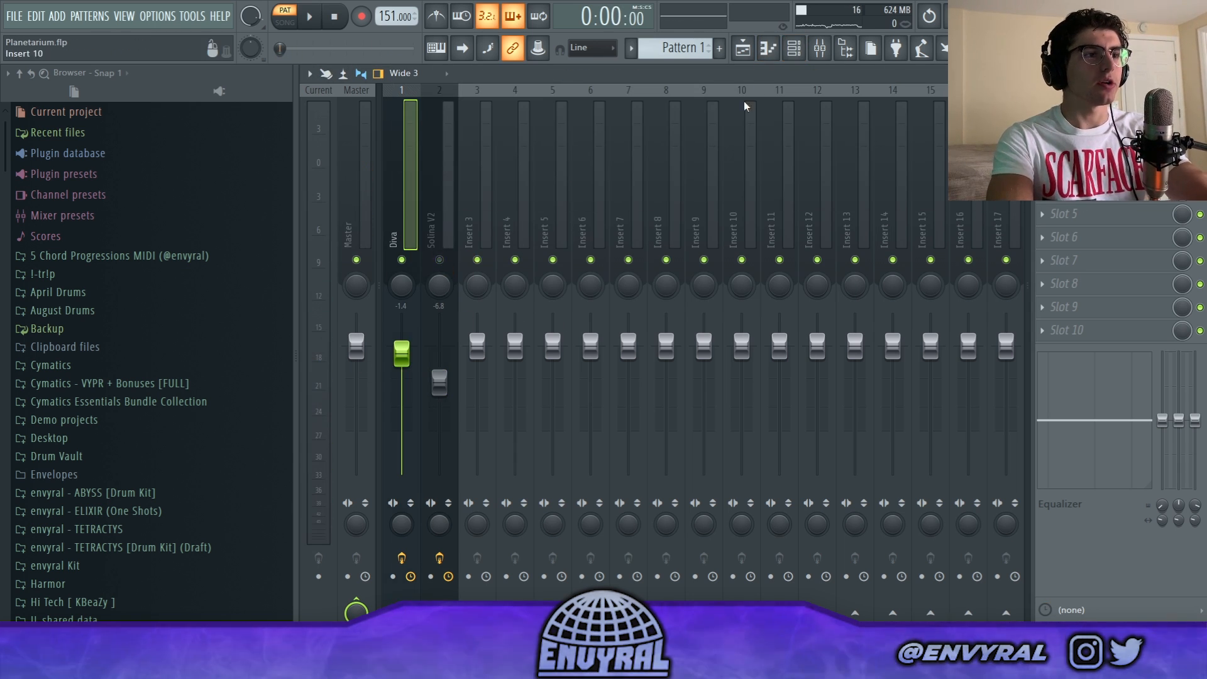
{"action": "left_click", "coordinate": [318, 14]}
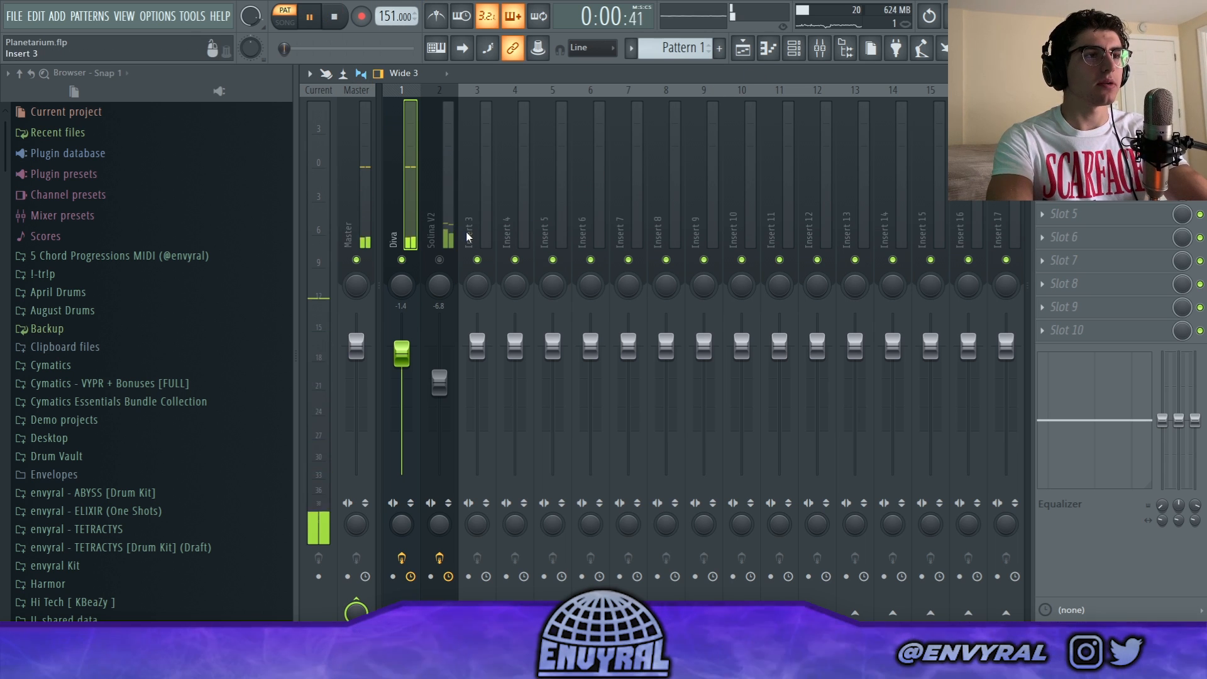
{"action": "left_click", "coordinate": [442, 261]}
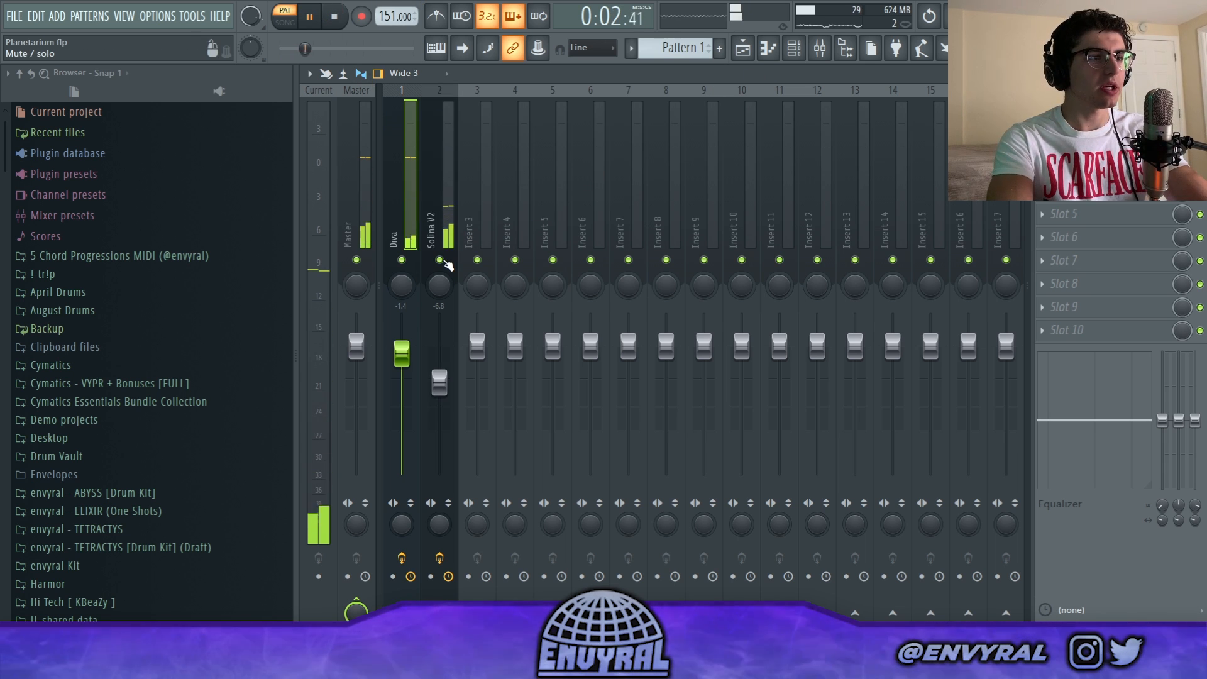
{"action": "left_click_drag", "start_coordinate": [439, 382], "coordinate": [440, 384]}
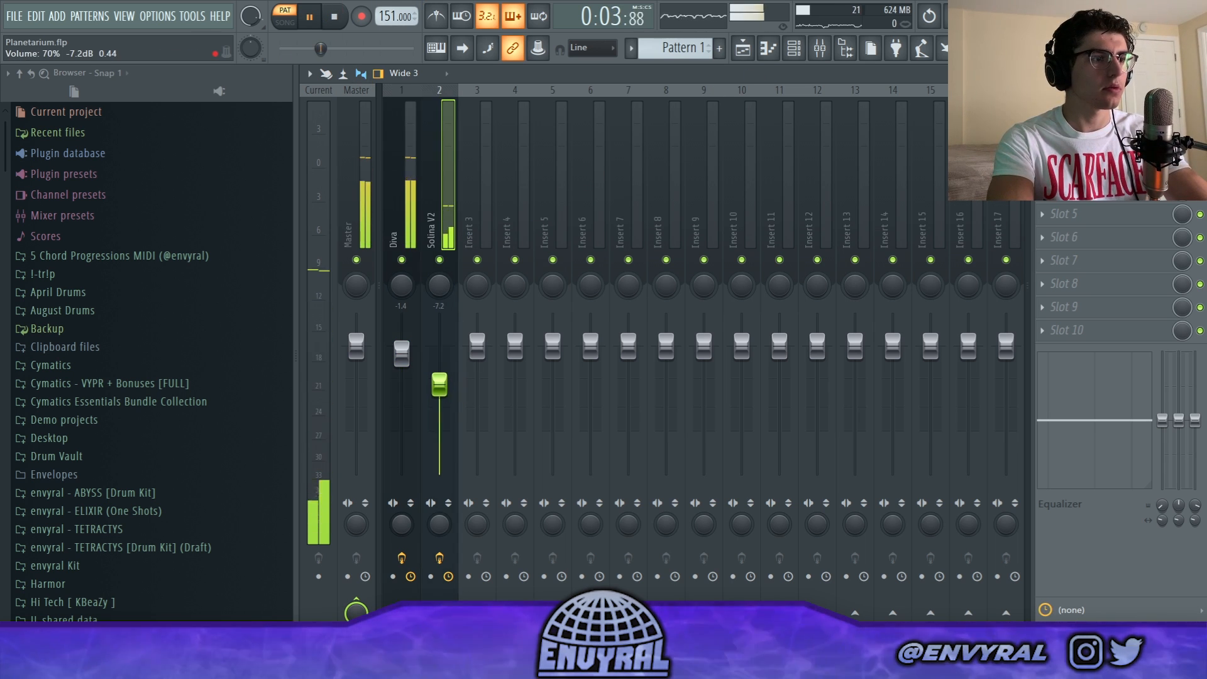
Add an Xpand!2_x64_2 channel with a Marimba mallet sound to double the Diva chord pattern
{"action": "left_click", "coordinate": [744, 51]}
{"action": "key", "text": "space"}
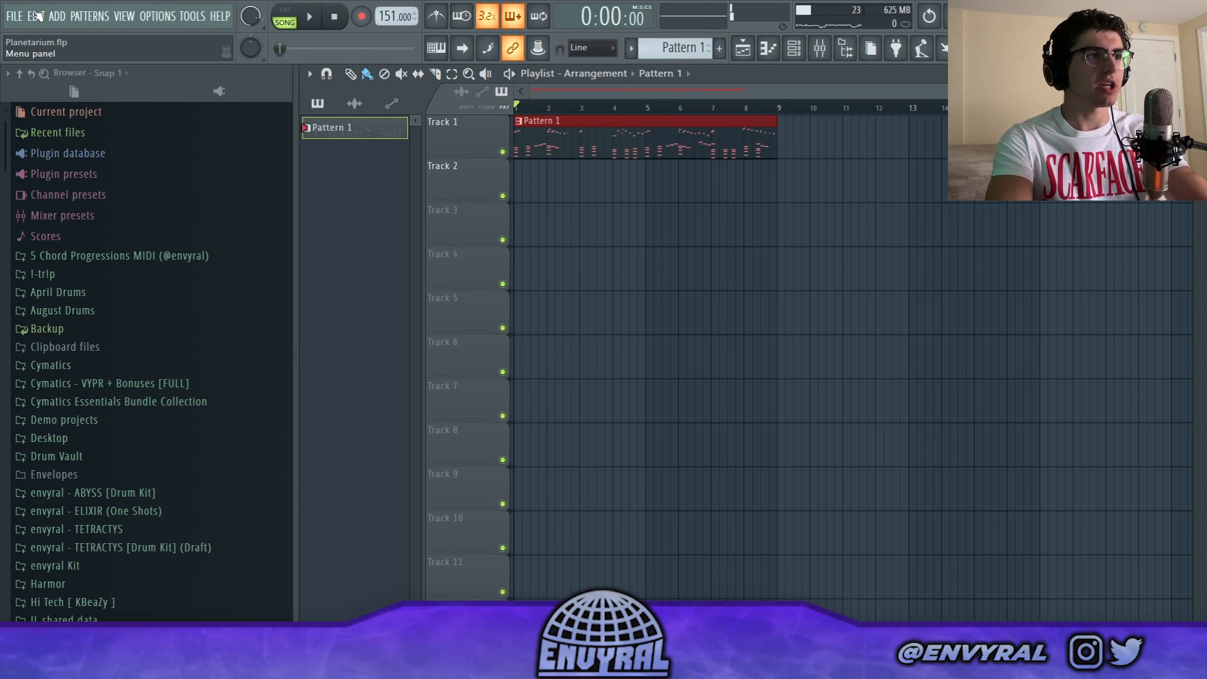
{"action": "left_click", "coordinate": [82, 19]}
{"action": "mouse_move", "coordinate": [58, 19]}
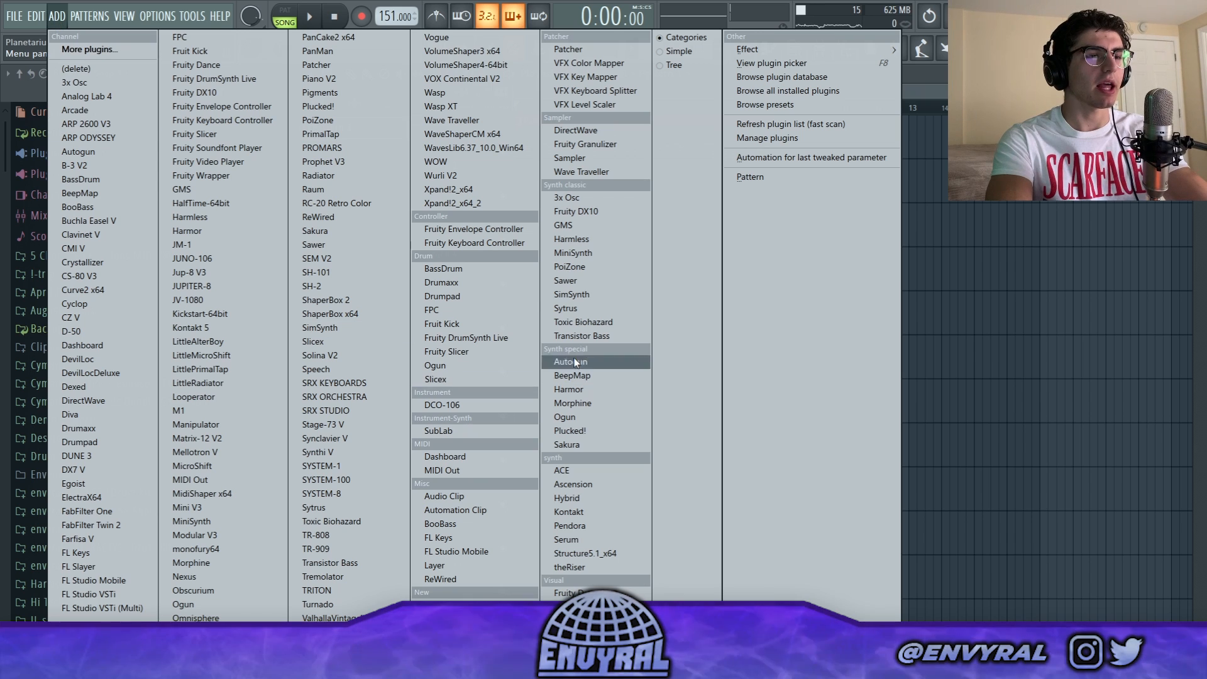
{"action": "left_click", "coordinate": [458, 203]}
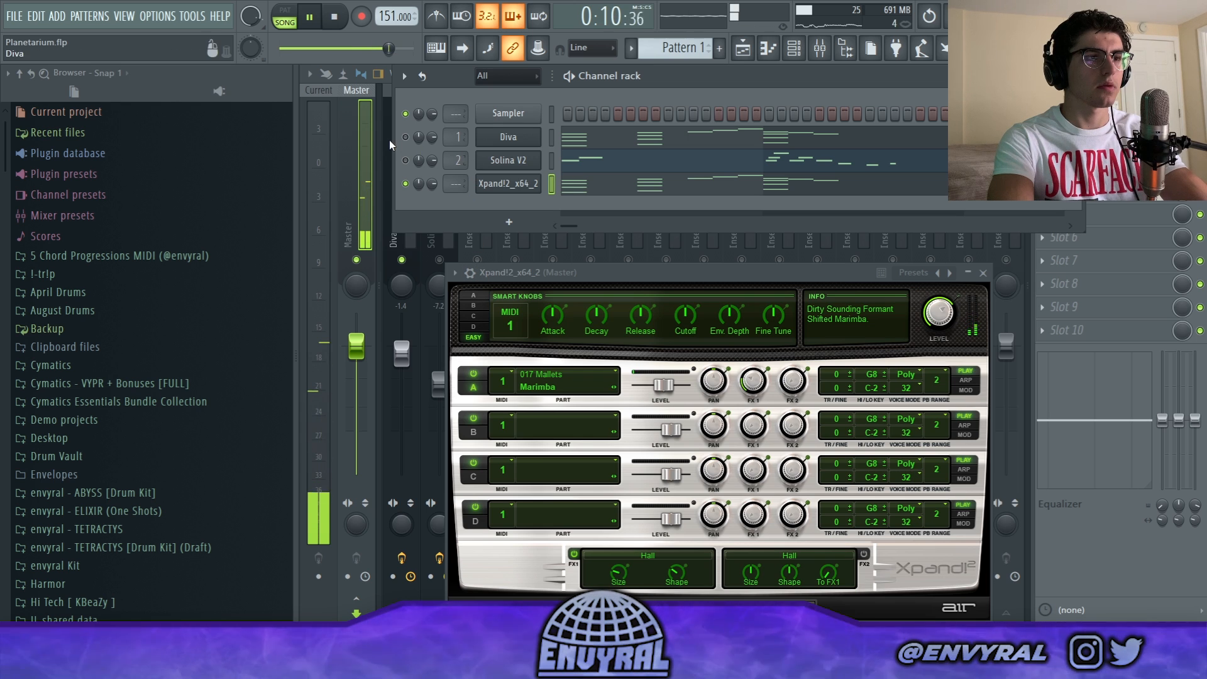
Unmute the Diva and Solina V2 channels and adjust the Xpand!2_x64_2 channel volume against them
{"action": "left_click", "coordinate": [406, 137]}
{"action": "left_click", "coordinate": [406, 160]}
{"action": "left_click_drag", "start_coordinate": [432, 184], "coordinate": [433, 190]}
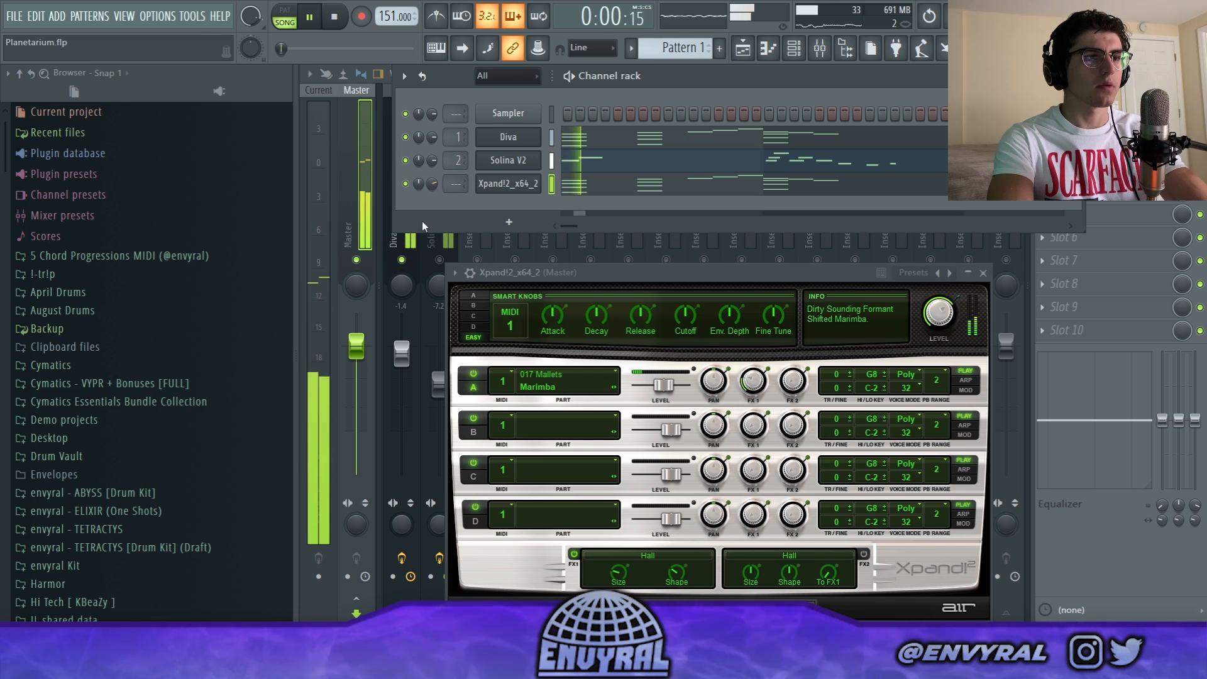
{"action": "left_click", "coordinate": [421, 223]}
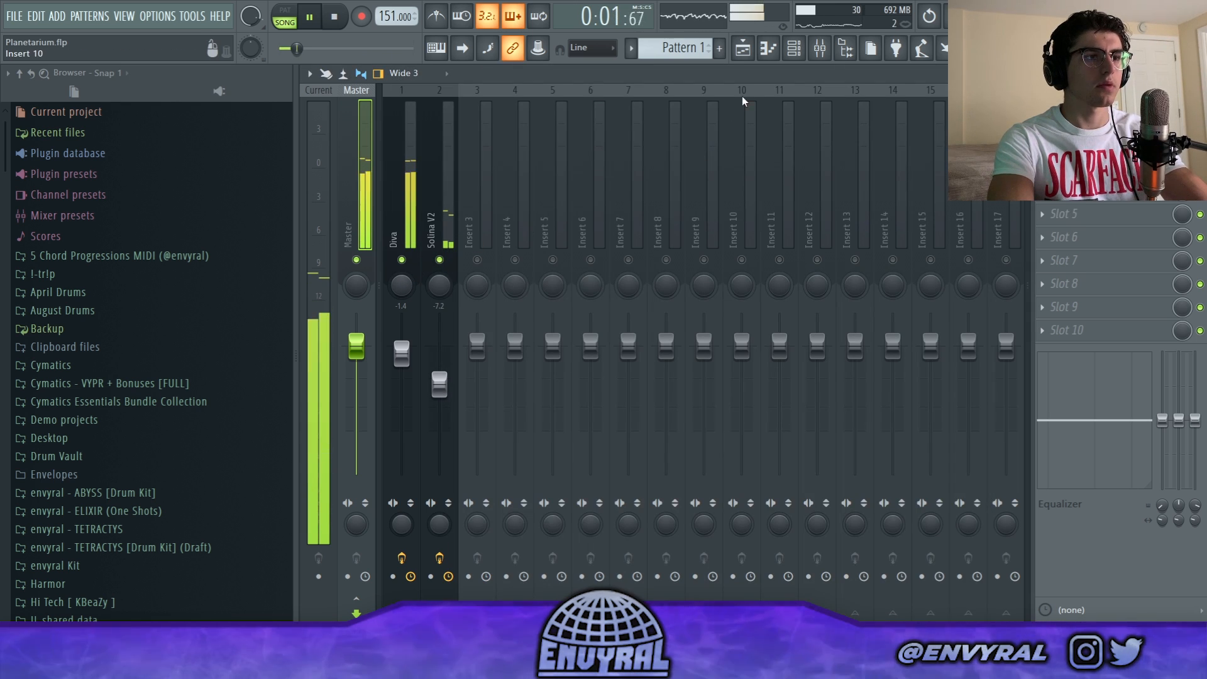
Route the Xpand!2_x64_2 channel to mixer insert 3, enable that track, and lower its level to -5.0 dB
{"action": "left_click", "coordinate": [794, 48]}
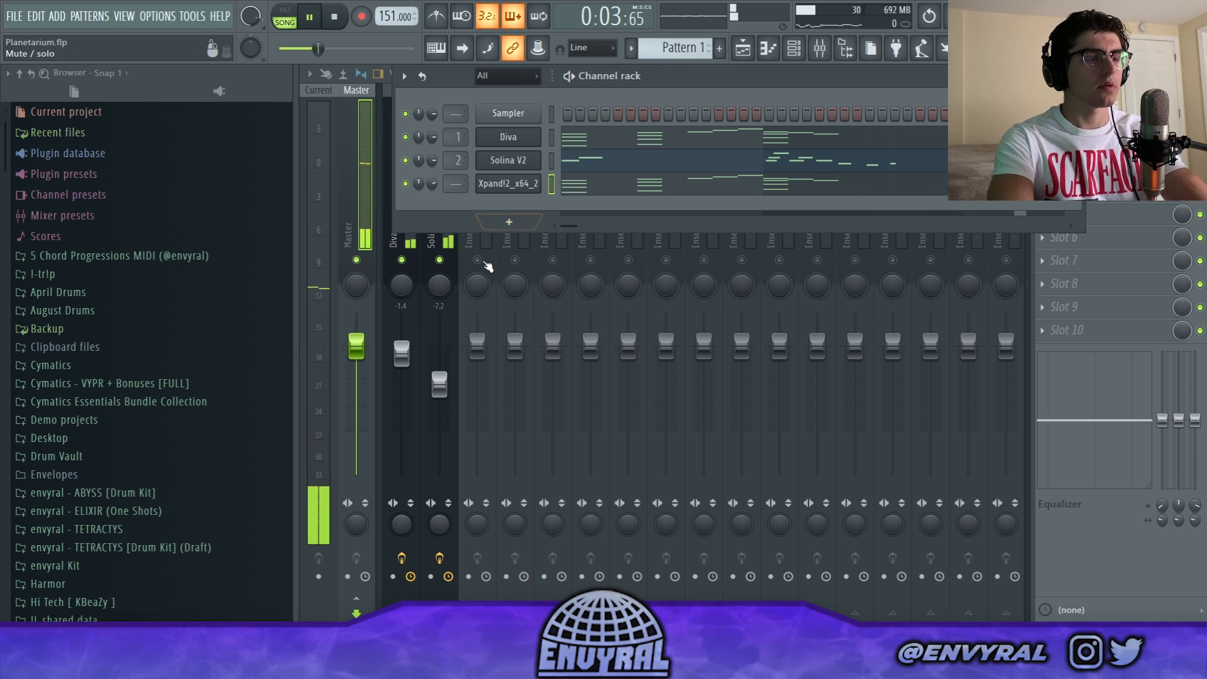
{"action": "left_click", "coordinate": [478, 242]}
{"action": "key", "text": "ctrl+l"}
{"action": "key", "text": "space"}
{"action": "left_click", "coordinate": [477, 260]}
{"action": "key", "text": "space"}
{"action": "scroll", "coordinate": [463, 310], "scroll_direction": "down", "scroll_amount": 4}
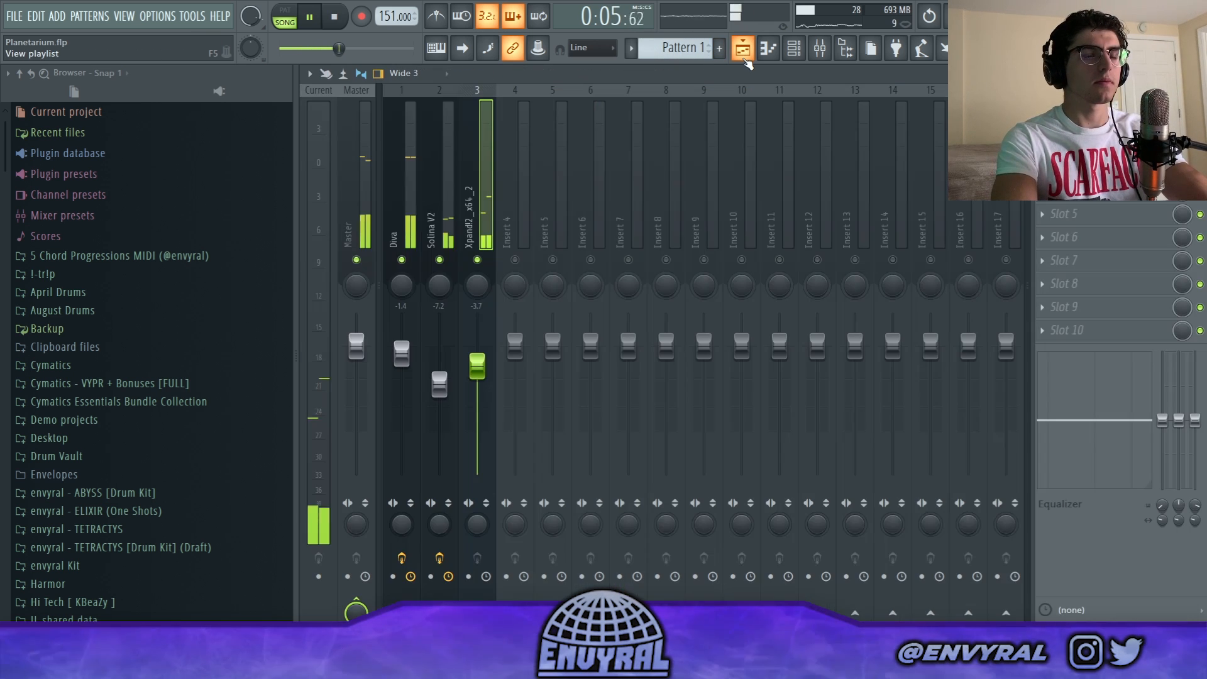
{"action": "key", "text": "space"}
Add Crystallizer to the soloed Diva mixer track and audition the chords while adjusting the effect's mix
{"action": "left_click", "coordinate": [410, 200]}
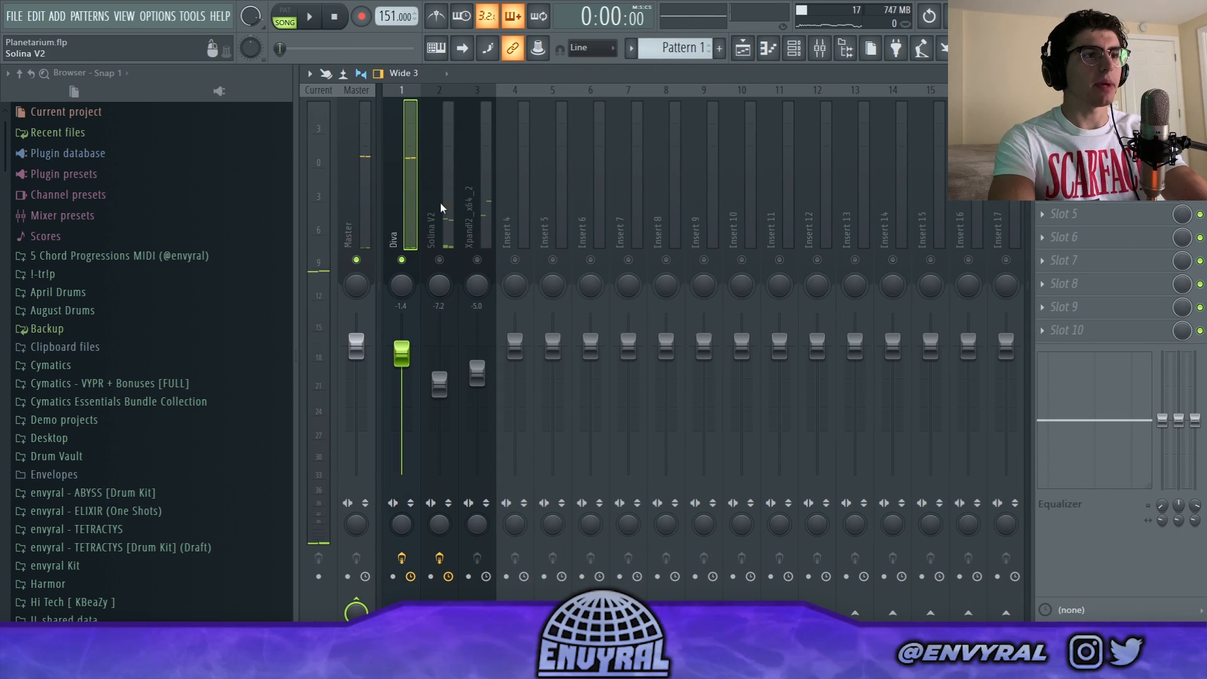
{"action": "left_click", "coordinate": [1042, 144]}
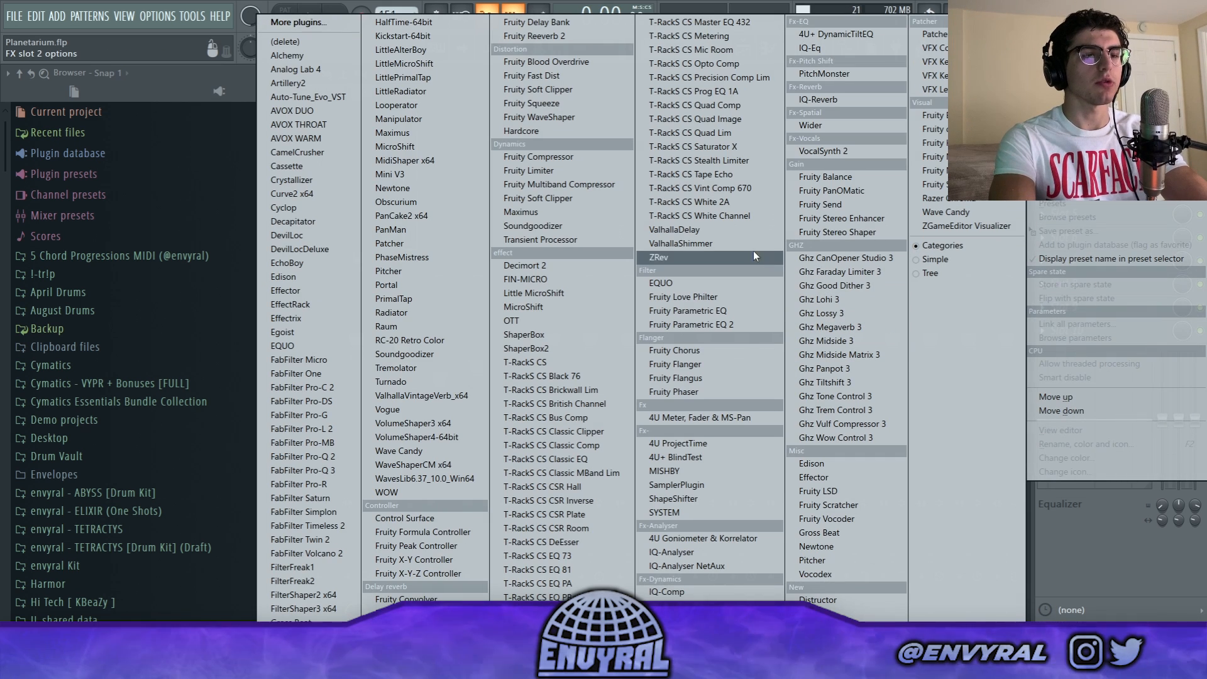
{"action": "left_click", "coordinate": [733, 230]}
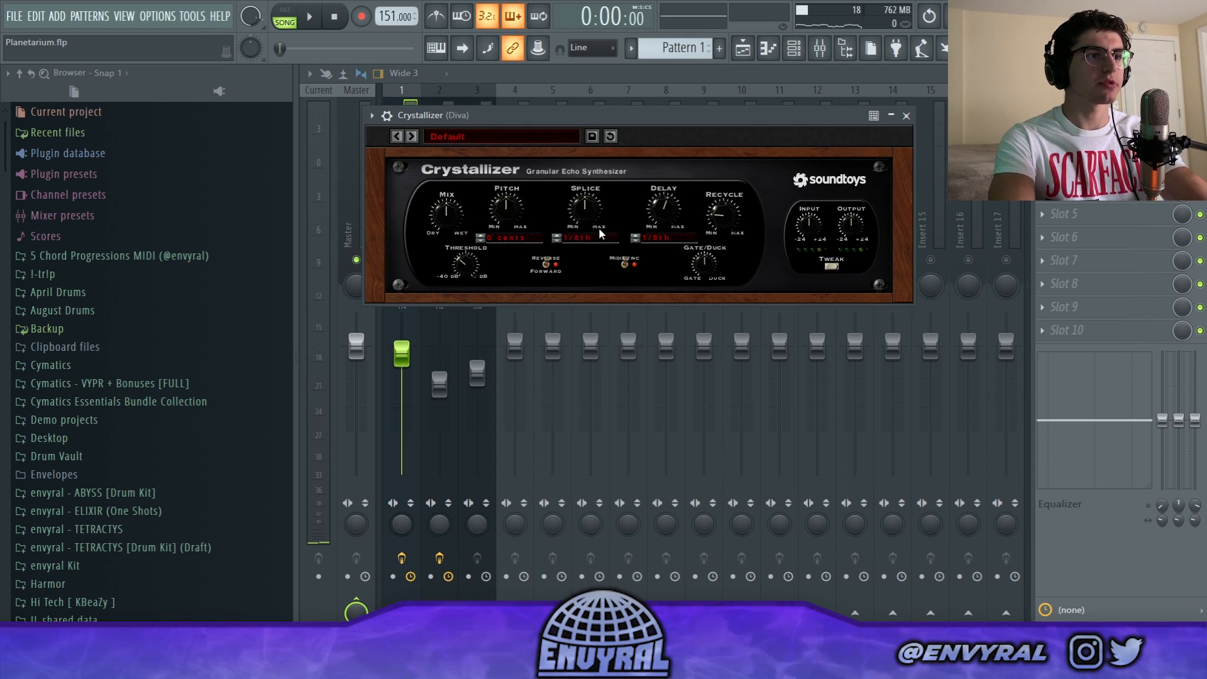
{"action": "left_click", "coordinate": [320, 22]}
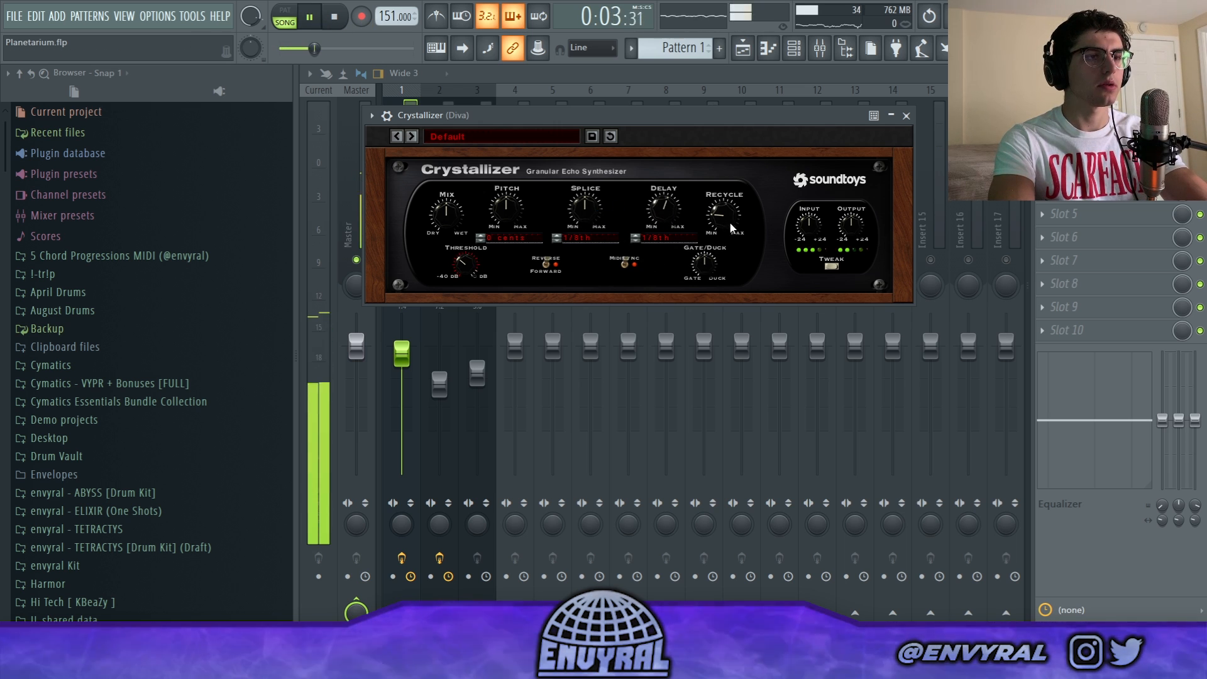
{"action": "left_click_drag", "start_coordinate": [424, 221], "coordinate": [456, 253]}
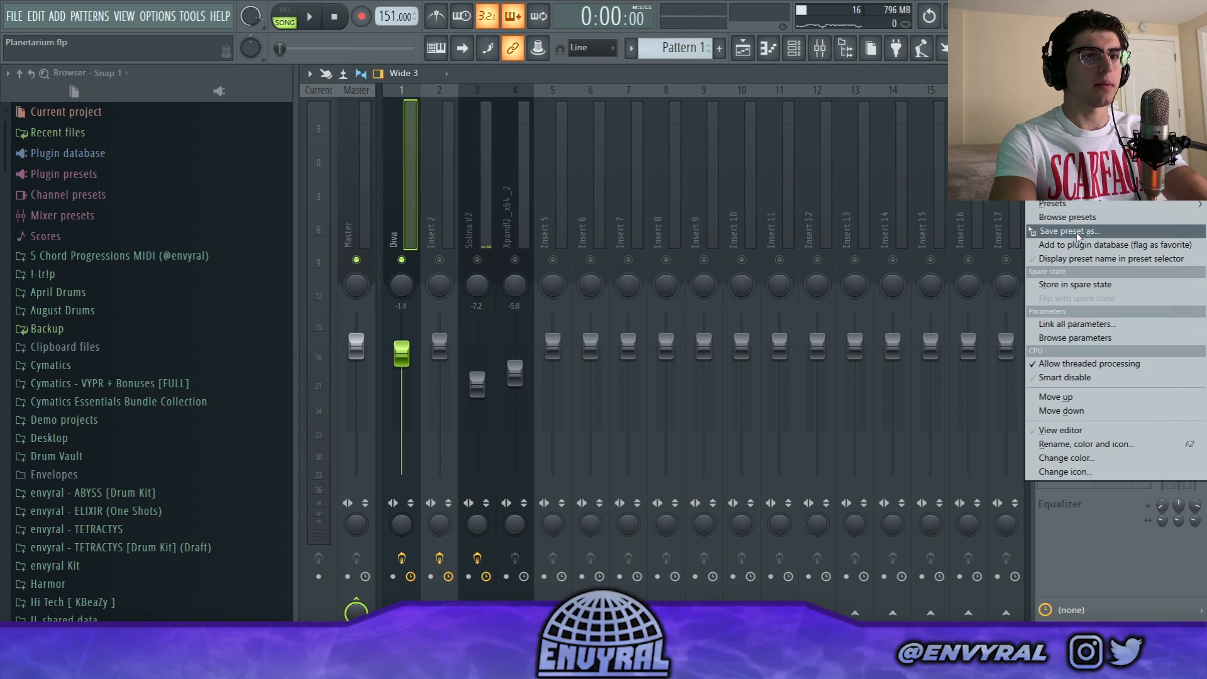
Copy Crystallizer from the Diva track onto mixer insert 2, with a 1/16th splice and a fully wet mix
{"action": "left_click_drag", "start_coordinate": [1076, 233], "coordinate": [442, 206]}
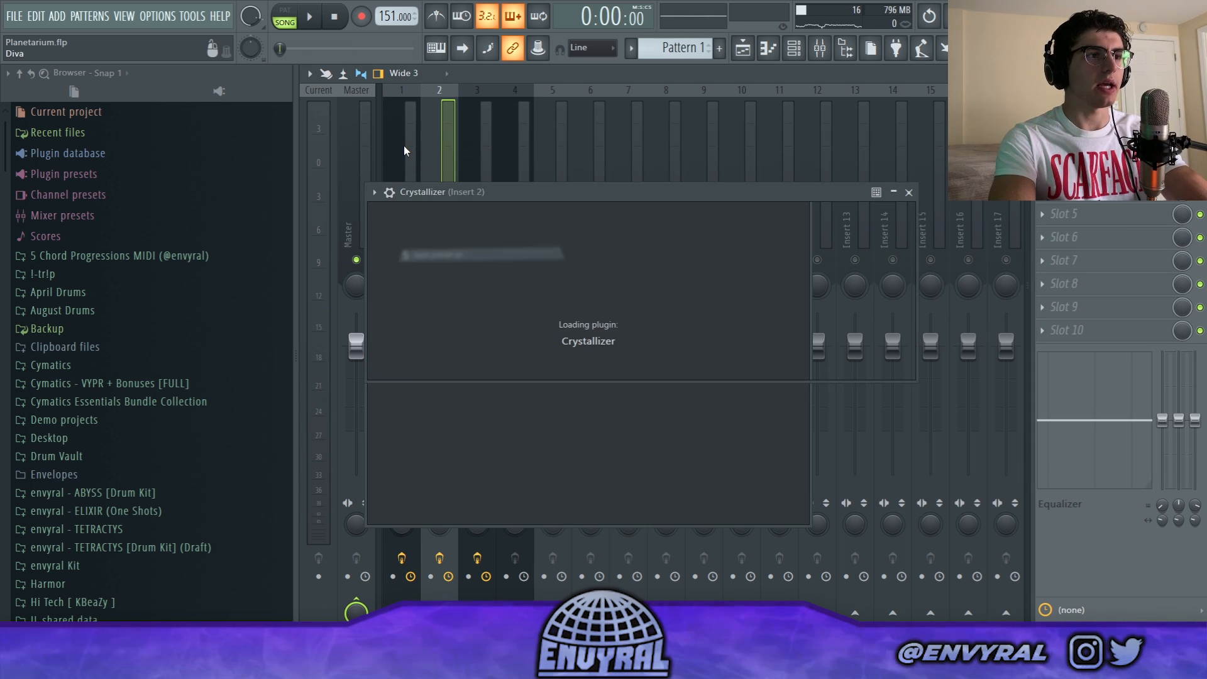
{"action": "left_click", "coordinate": [405, 145]}
{"action": "left_click", "coordinate": [450, 227]}
{"action": "left_click", "coordinate": [406, 234]}
{"action": "left_click", "coordinate": [1042, 144]}
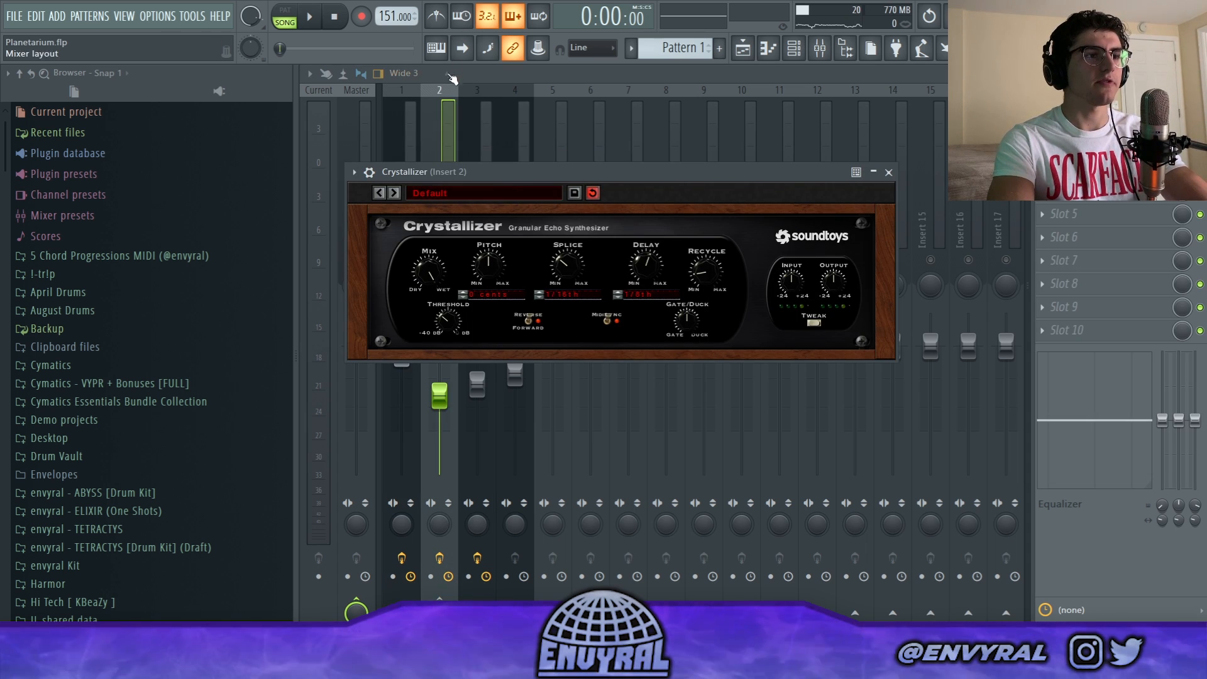
Add FabFilter Pro-Q 3 to mixer insert 2 and narrow its band with a low cut and a 72 dB/oct high cut at 2752.9 Hz
{"action": "left_click", "coordinate": [451, 120]}
{"action": "key", "text": "space"}
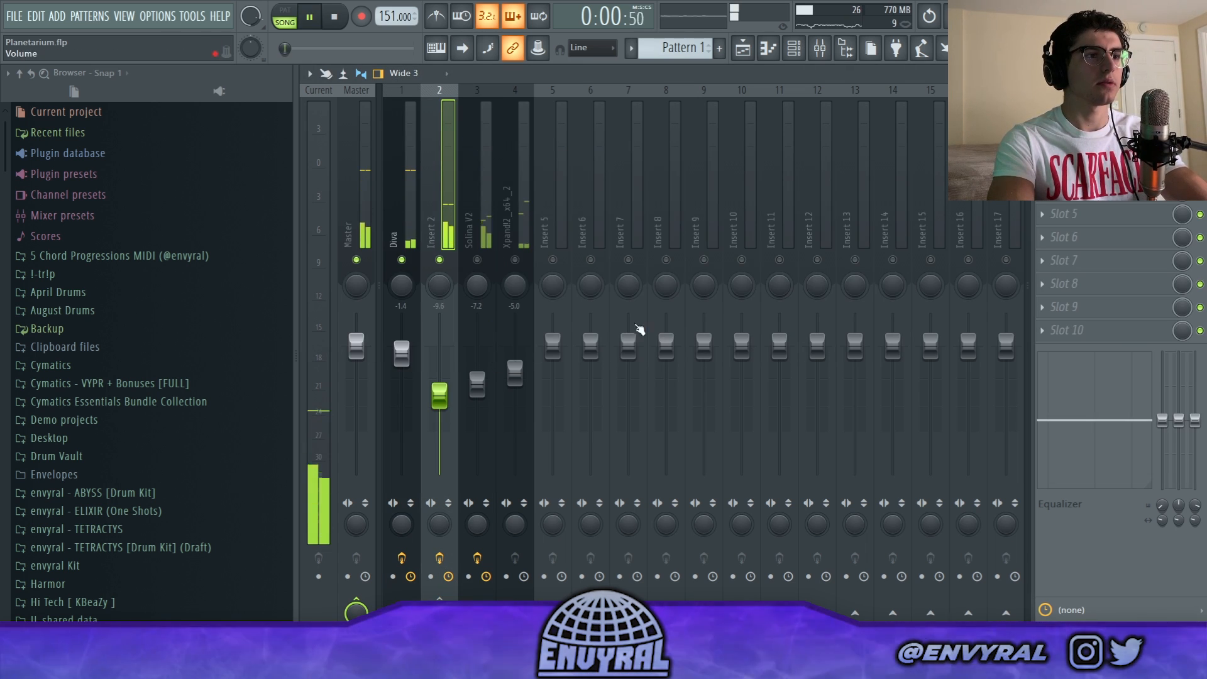
{"action": "left_click", "coordinate": [1042, 144]}
{"action": "left_click", "coordinate": [298, 470]}
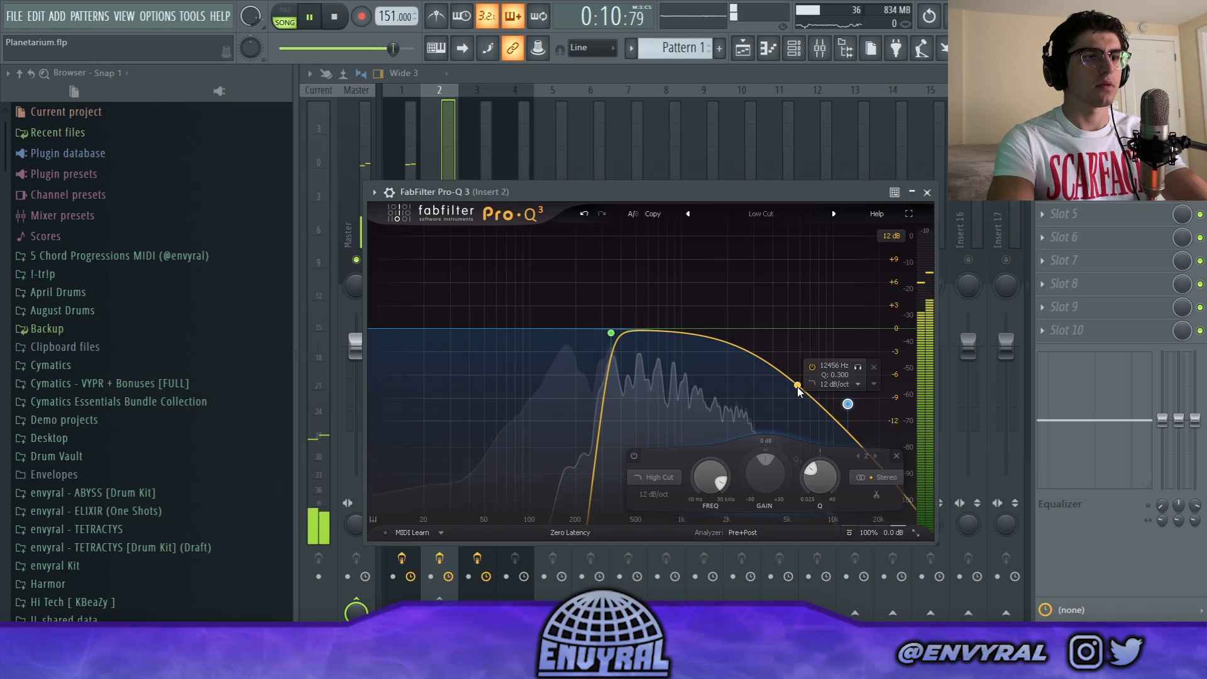
{"action": "scroll", "coordinate": [748, 348], "scroll_direction": "up", "scroll_amount": 3}
{"action": "left_click_drag", "start_coordinate": [847, 403], "coordinate": [713, 342]}
{"action": "left_click_drag", "start_coordinate": [612, 333], "coordinate": [748, 340]}
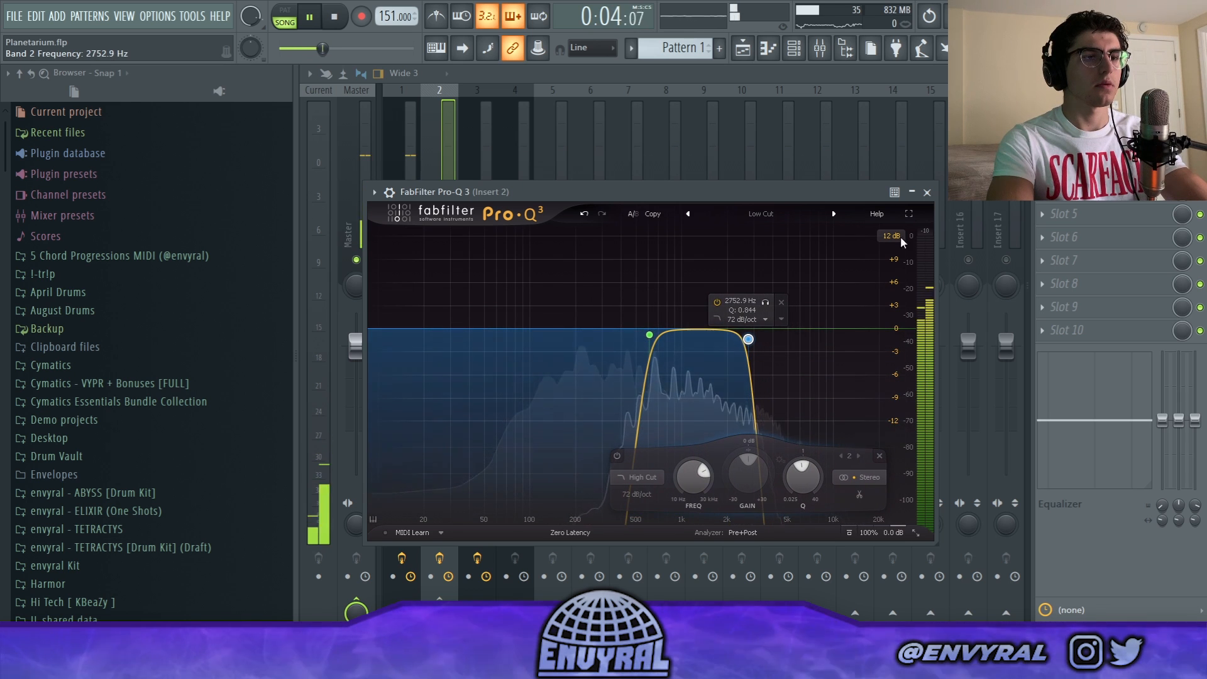
{"action": "left_click_drag", "start_coordinate": [650, 337], "coordinate": [658, 337]}
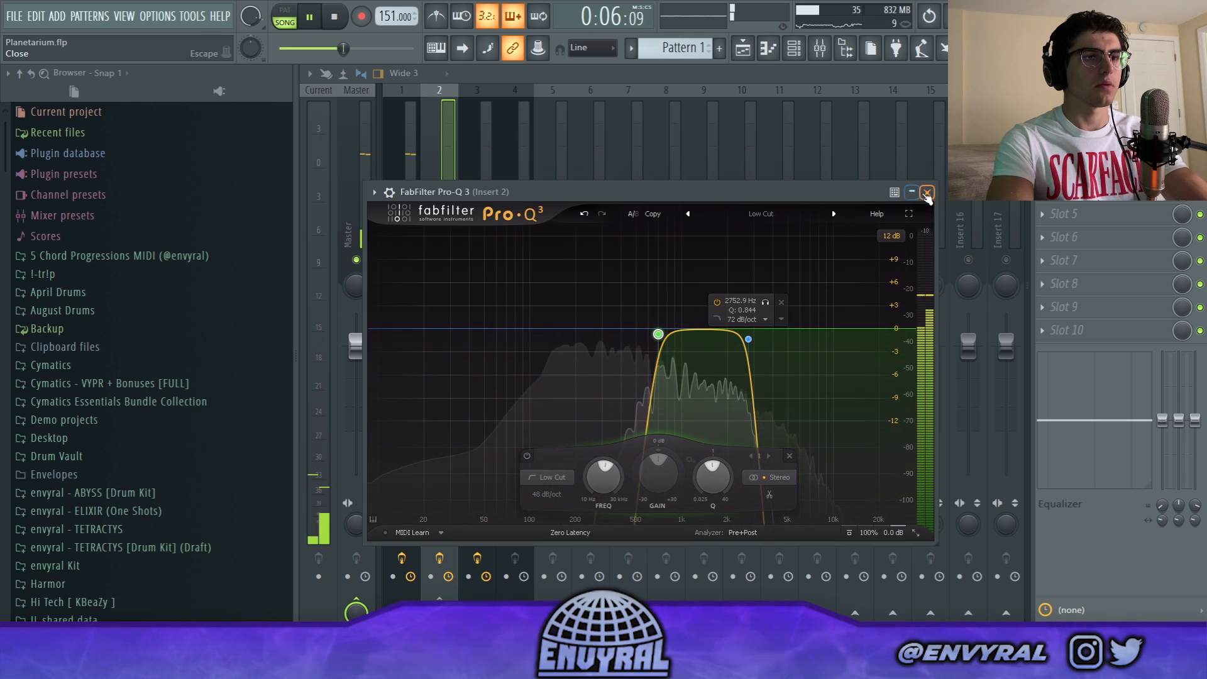
{"action": "left_click", "coordinate": [926, 193]}
Lower mixer insert 2 to -11.4 dB against the Diva track and stop playback
{"action": "left_click_drag", "start_coordinate": [439, 397], "coordinate": [439, 406]}
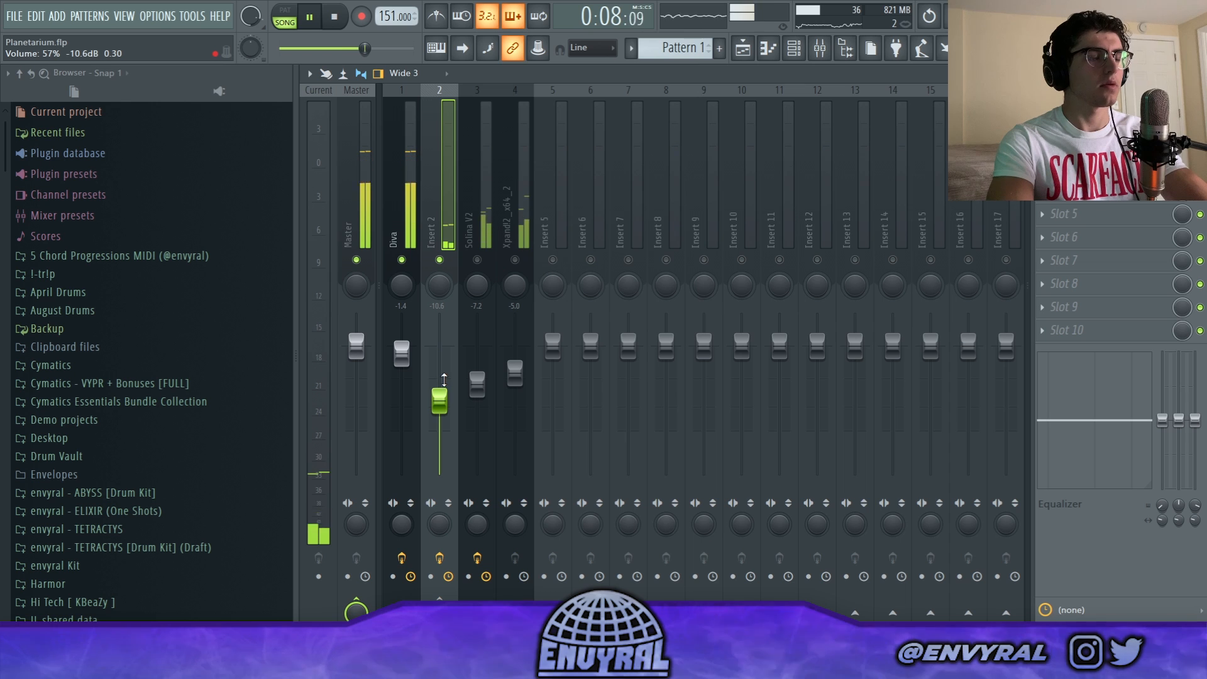
{"action": "left_click", "coordinate": [406, 217]}
{"action": "key", "text": "space"}
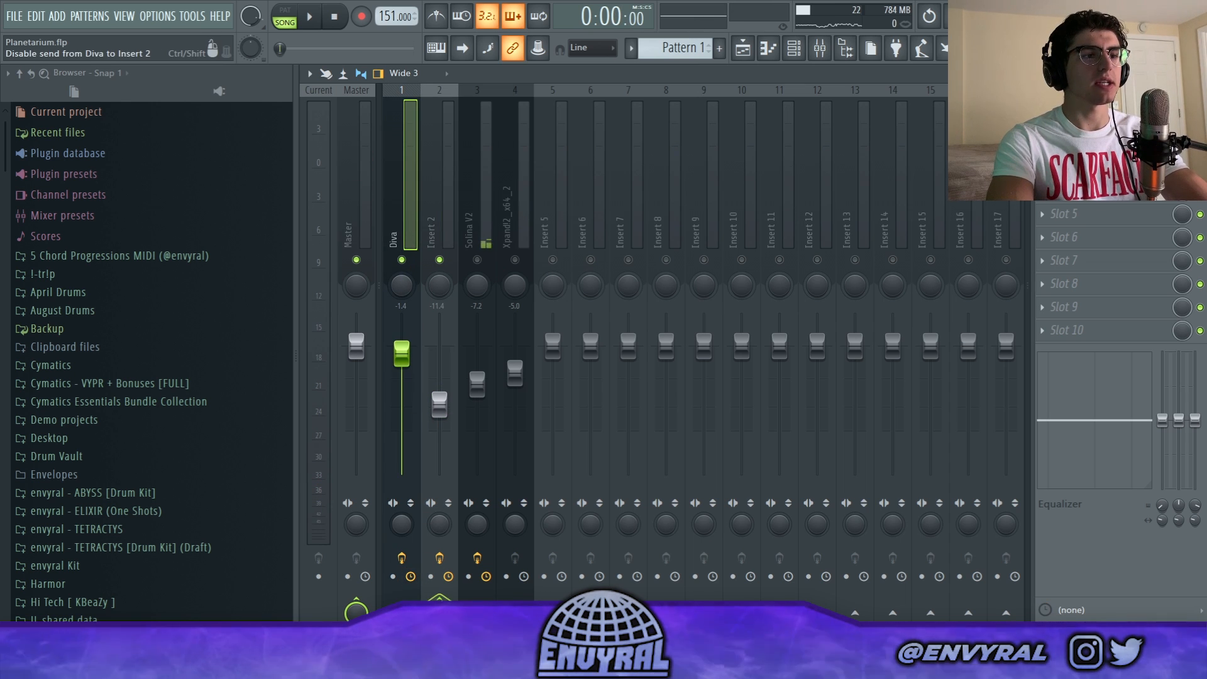
{"action": "left_click", "coordinate": [434, 188]}
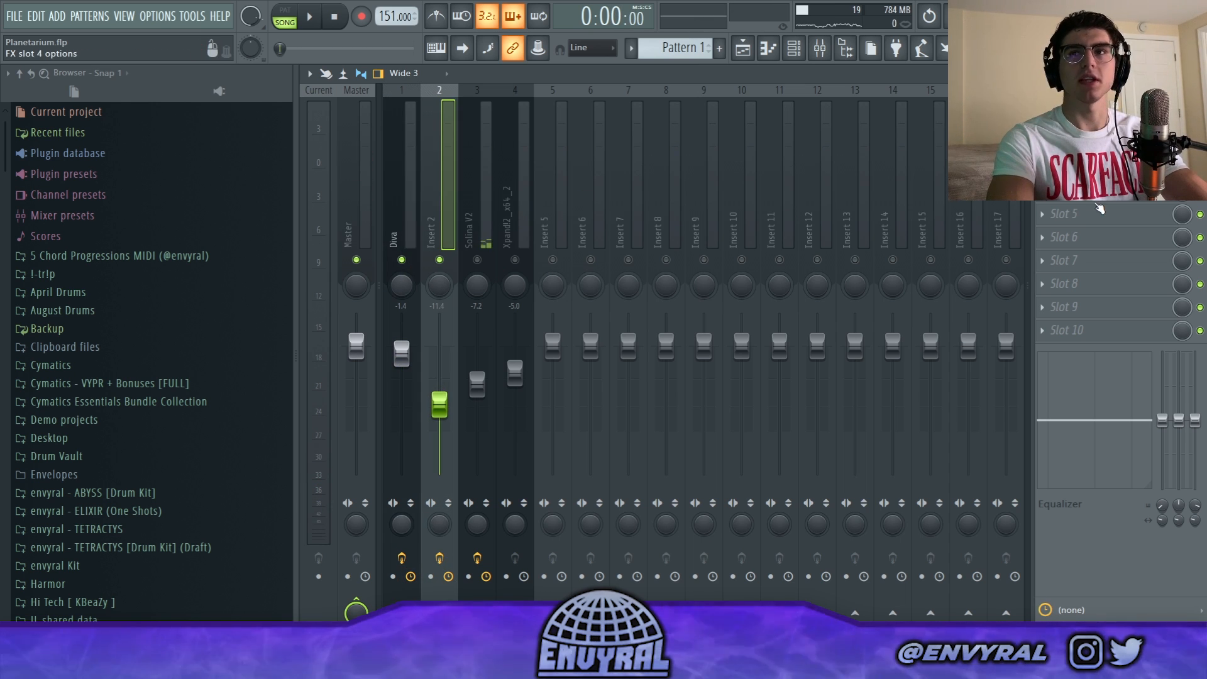
Open the Diva #2 piano roll, record a part over Pattern 1, and adjust the synth's fine tuning during playback
{"action": "left_click", "coordinate": [789, 57]}
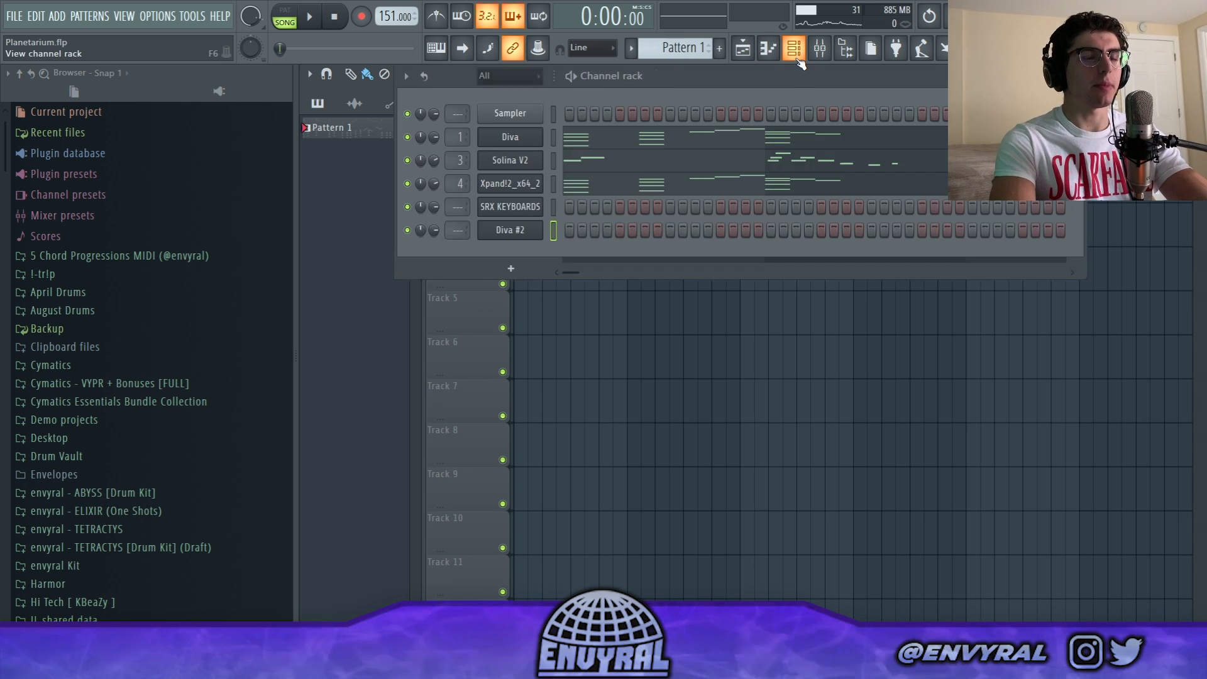
{"action": "left_click", "coordinate": [572, 203]}
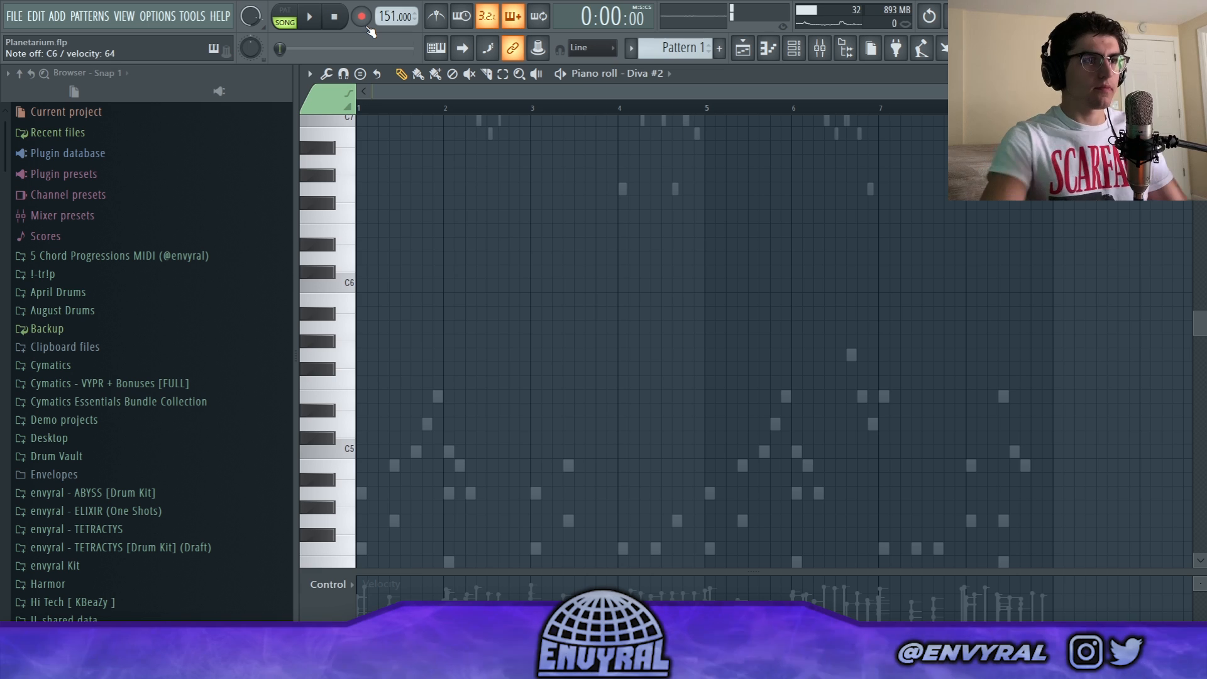
{"action": "key", "text": "space"}
{"action": "scroll", "coordinate": [660, 377], "scroll_direction": "down", "scroll_amount": 2}
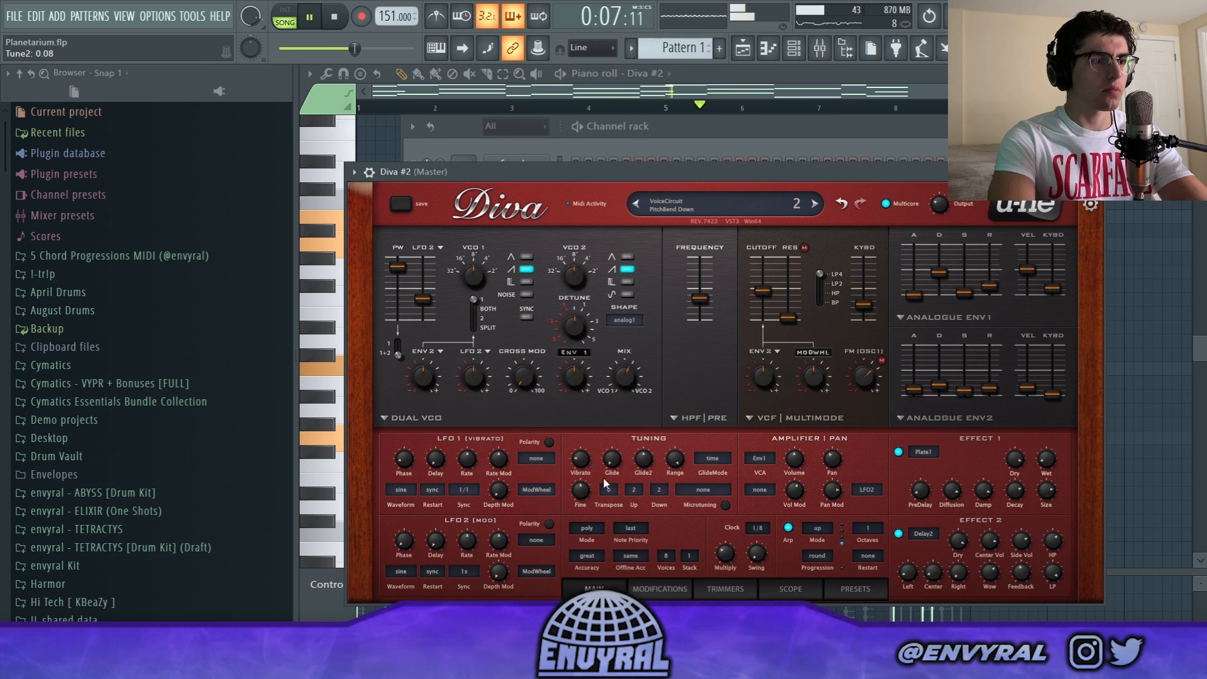
{"action": "left_click_drag", "start_coordinate": [579, 491], "coordinate": [579, 491]}
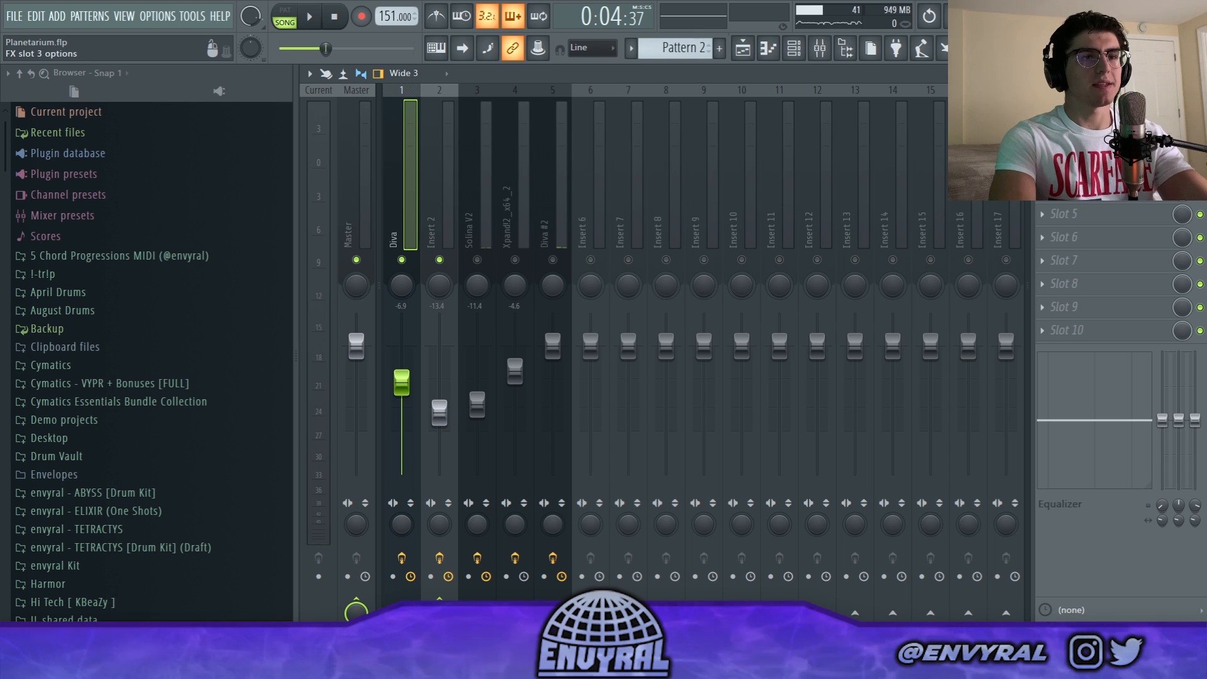
Add FabFilter Pro-Q 3 to effect slot 3 of the Diva track, load the High Cut preset and lower its cutoff
{"action": "left_click", "coordinate": [1042, 167]}
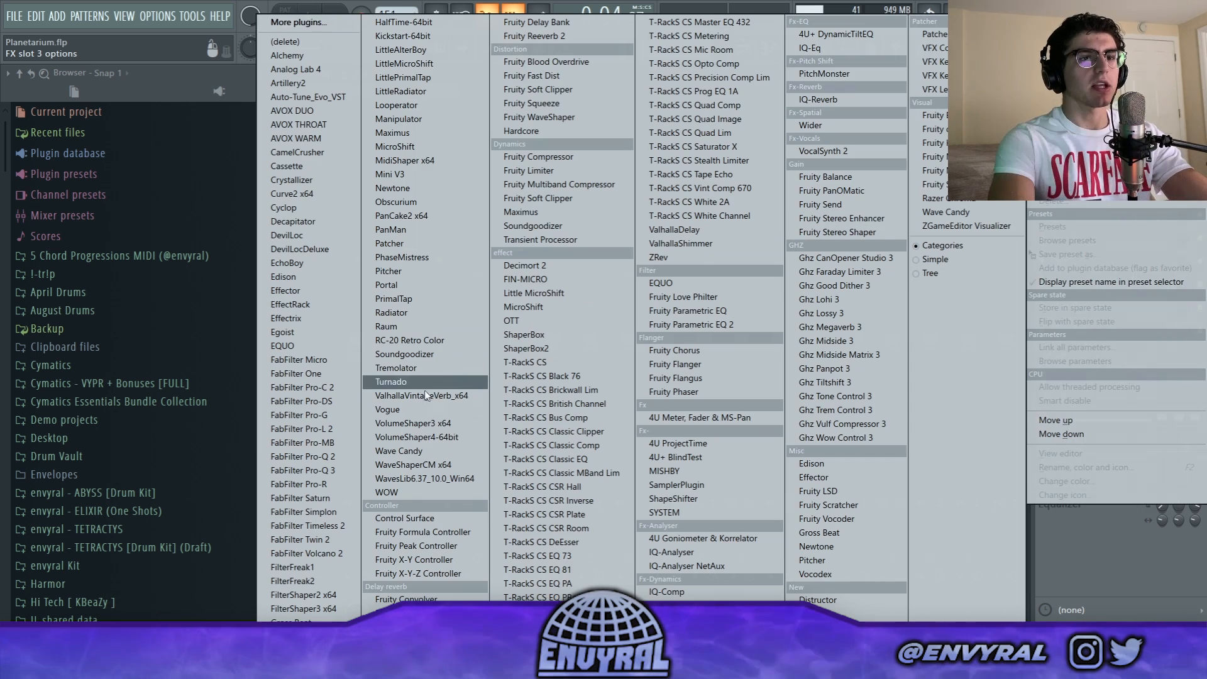
{"action": "left_click", "coordinate": [291, 470]}
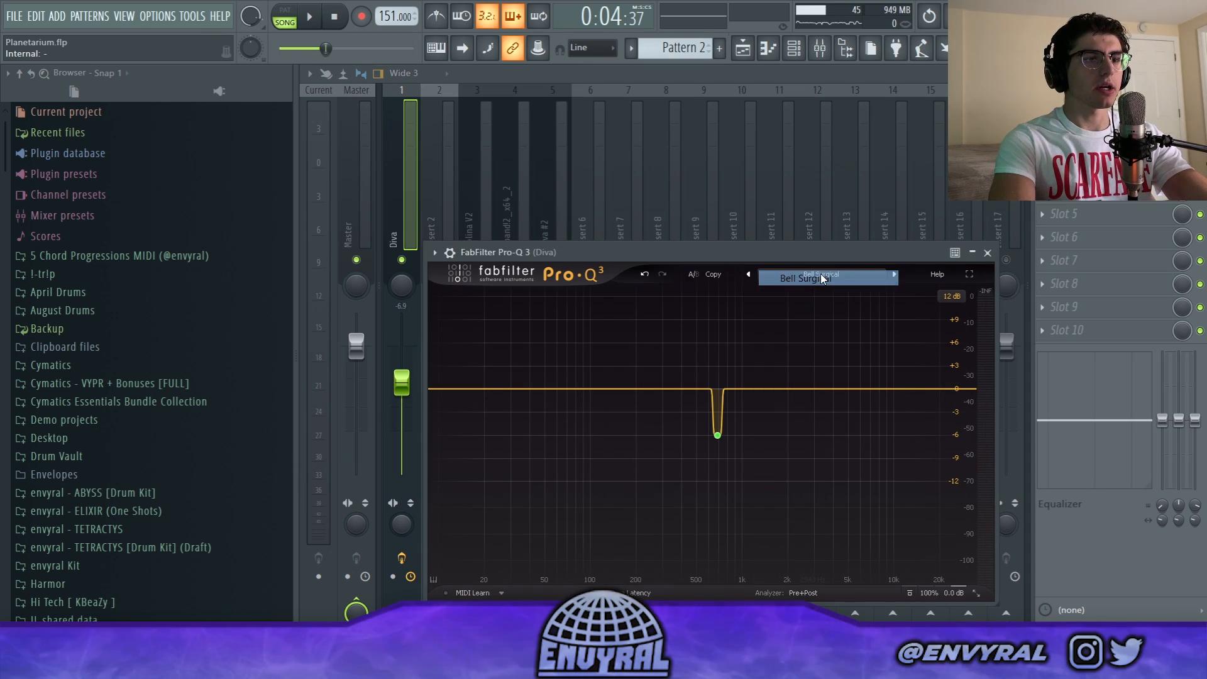
{"action": "left_click", "coordinate": [822, 275]}
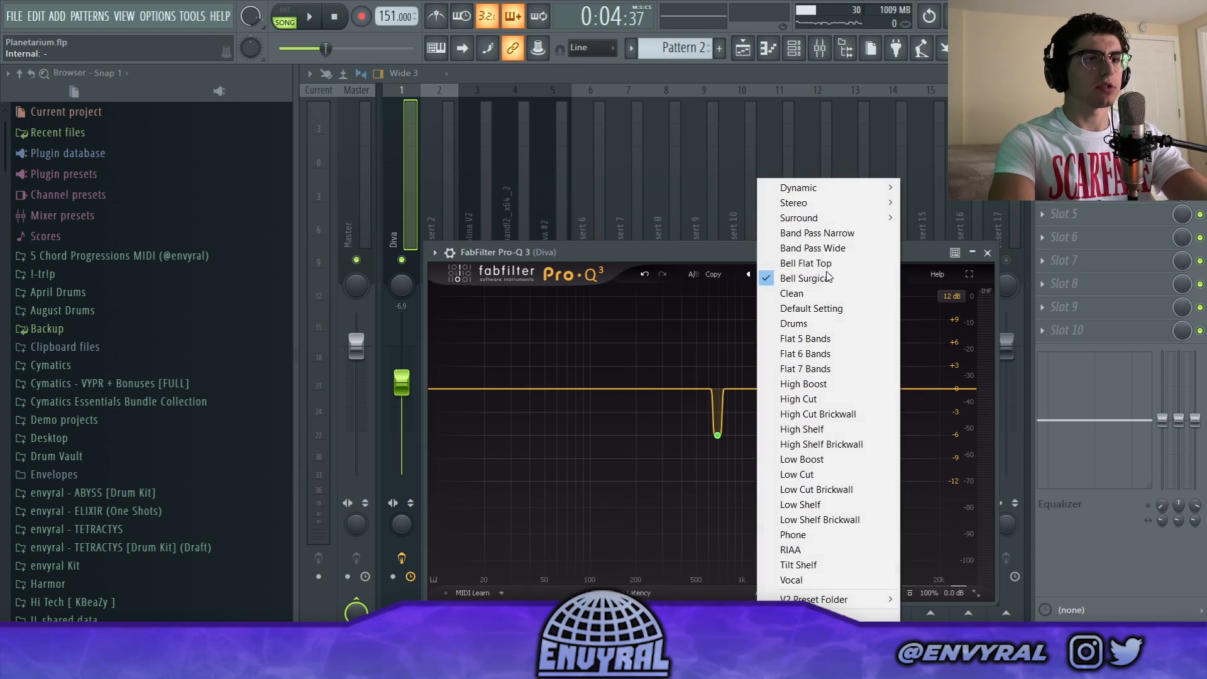
{"action": "left_click", "coordinate": [834, 412]}
{"action": "left_click_drag", "start_coordinate": [849, 390], "coordinate": [722, 395]}
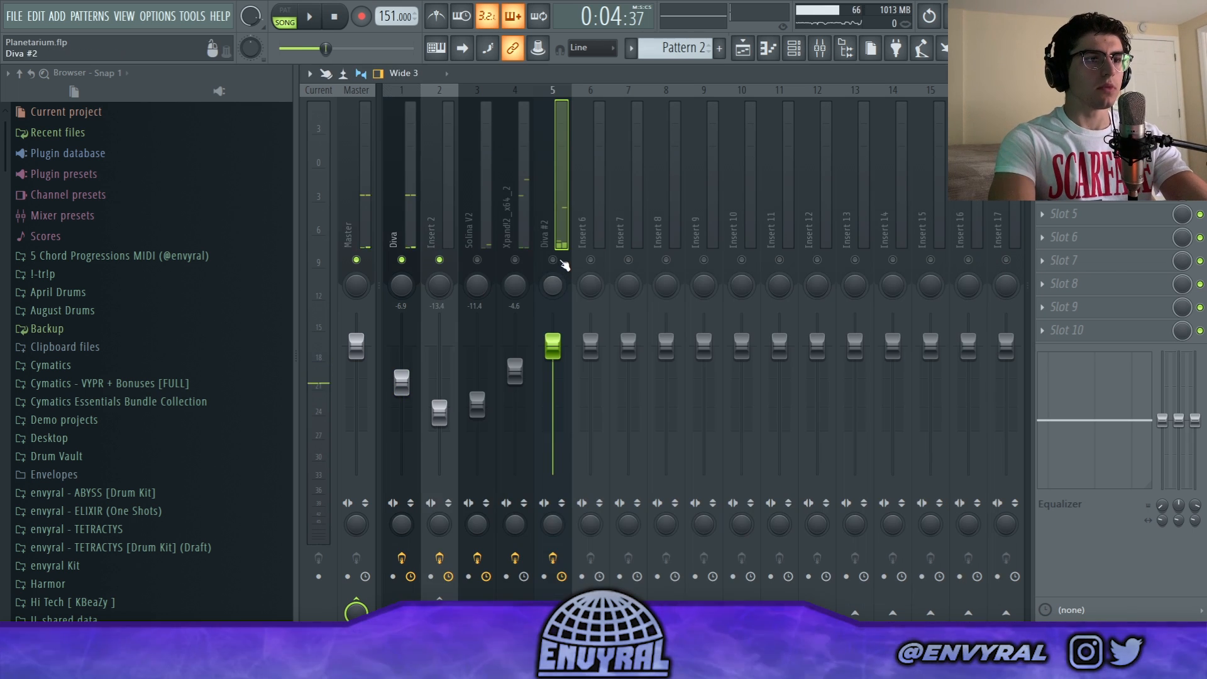
Set the Diva track level to -7.0 dB and refine the frequency and Q of its 24 dB/oct high cut
{"action": "left_click", "coordinate": [401, 381]}
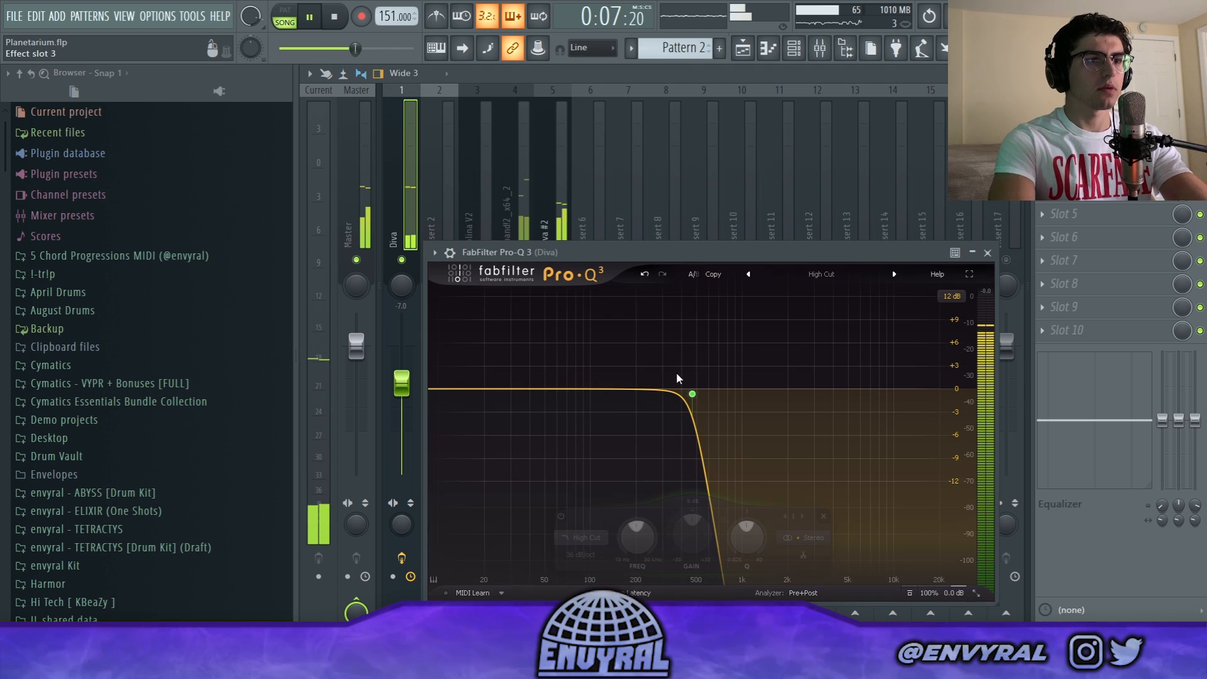
{"action": "scroll", "coordinate": [725, 393], "scroll_direction": "up", "scroll_amount": 3}
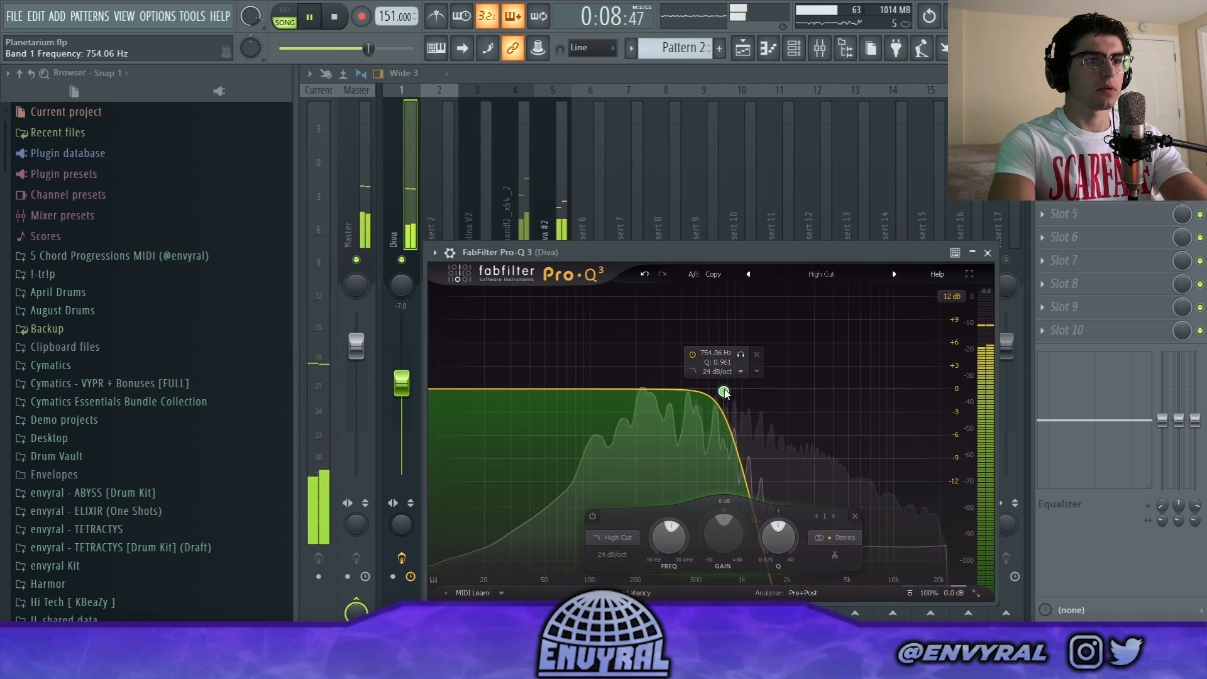
{"action": "left_click_drag", "start_coordinate": [724, 393], "coordinate": [717, 393]}
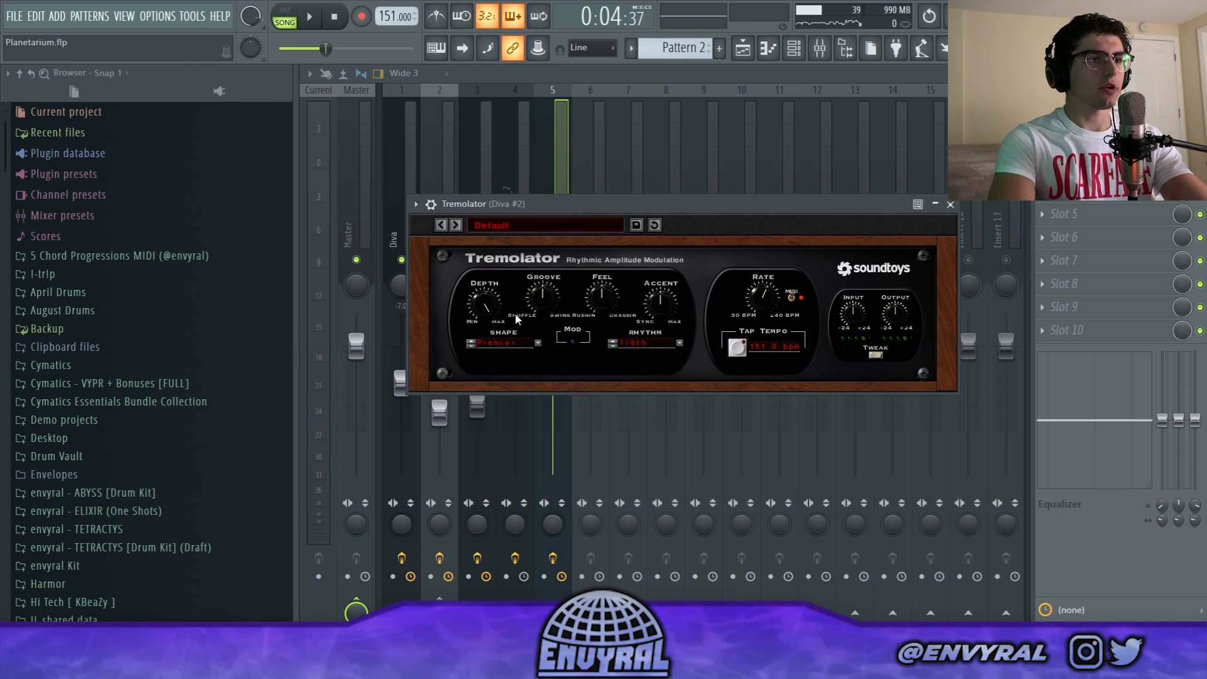
Set Tremolator's rhythm on the Diva #2 track to 1/4 note and adjust its depth
{"action": "left_click", "coordinate": [612, 345]}
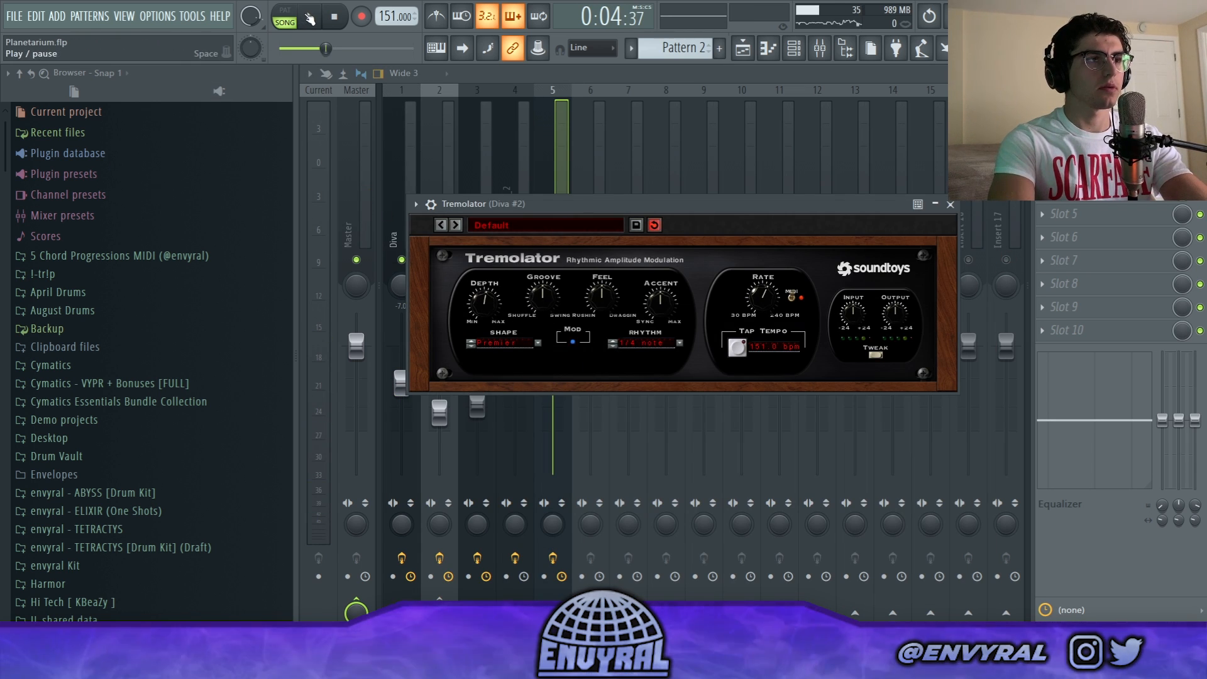
{"action": "left_click_drag", "start_coordinate": [503, 312], "coordinate": [484, 331]}
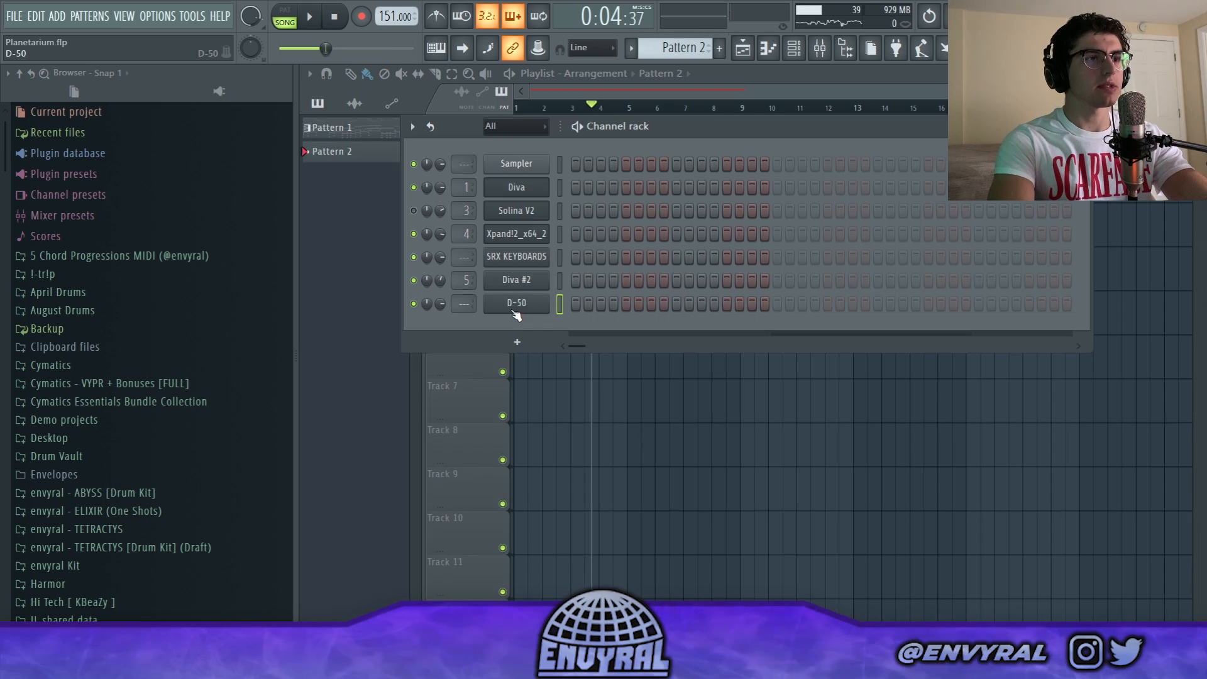
Open the D-50 piano roll, record a melody around C6 to A6 in Pattern 1, and disarm recording
{"action": "right_click", "coordinate": [511, 298]}
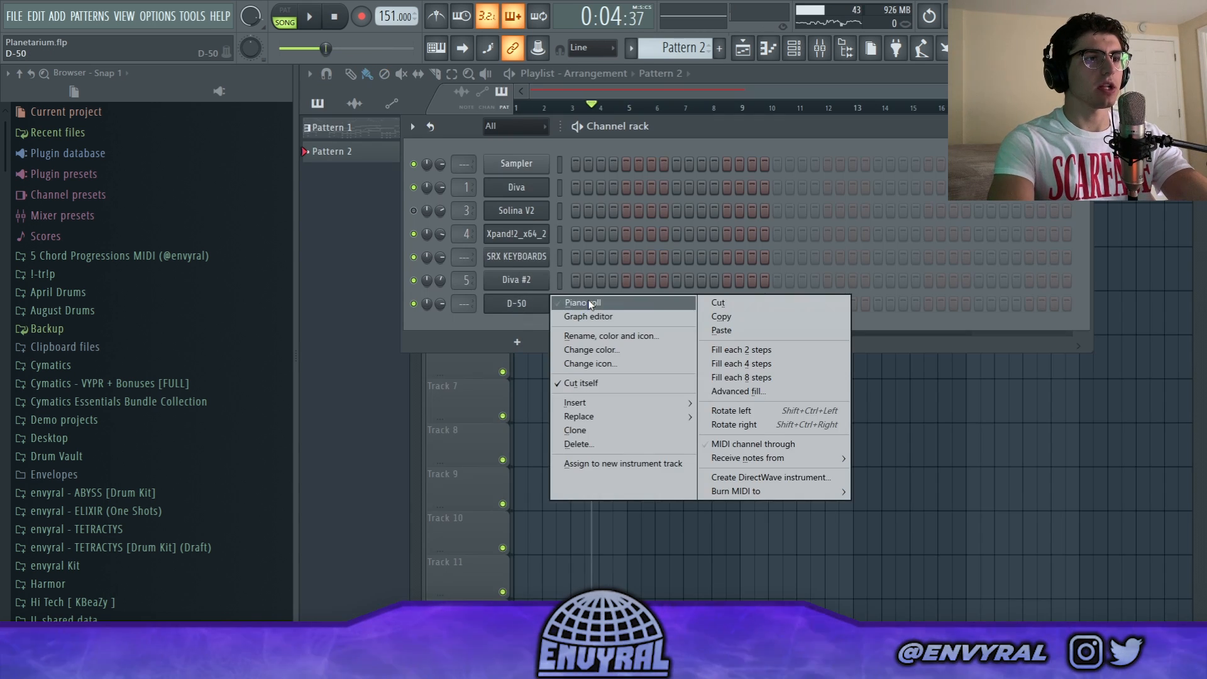
{"action": "left_click", "coordinate": [565, 304]}
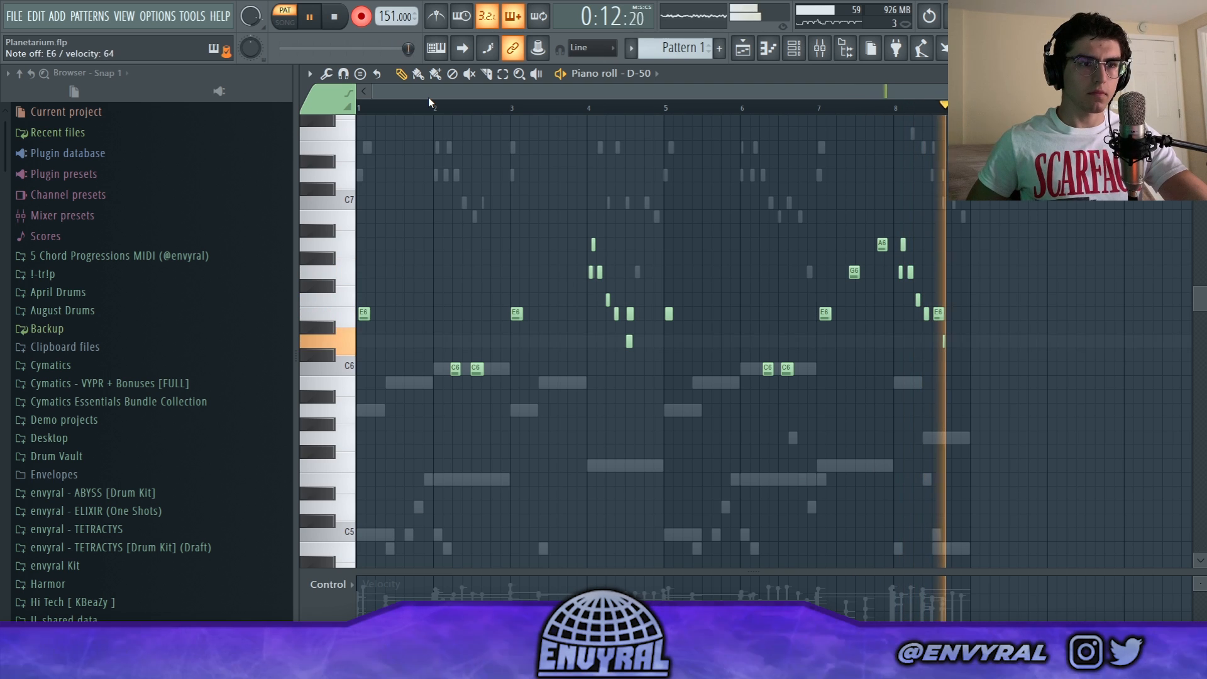
{"action": "key", "text": "space"}
{"action": "left_click", "coordinate": [362, 17]}
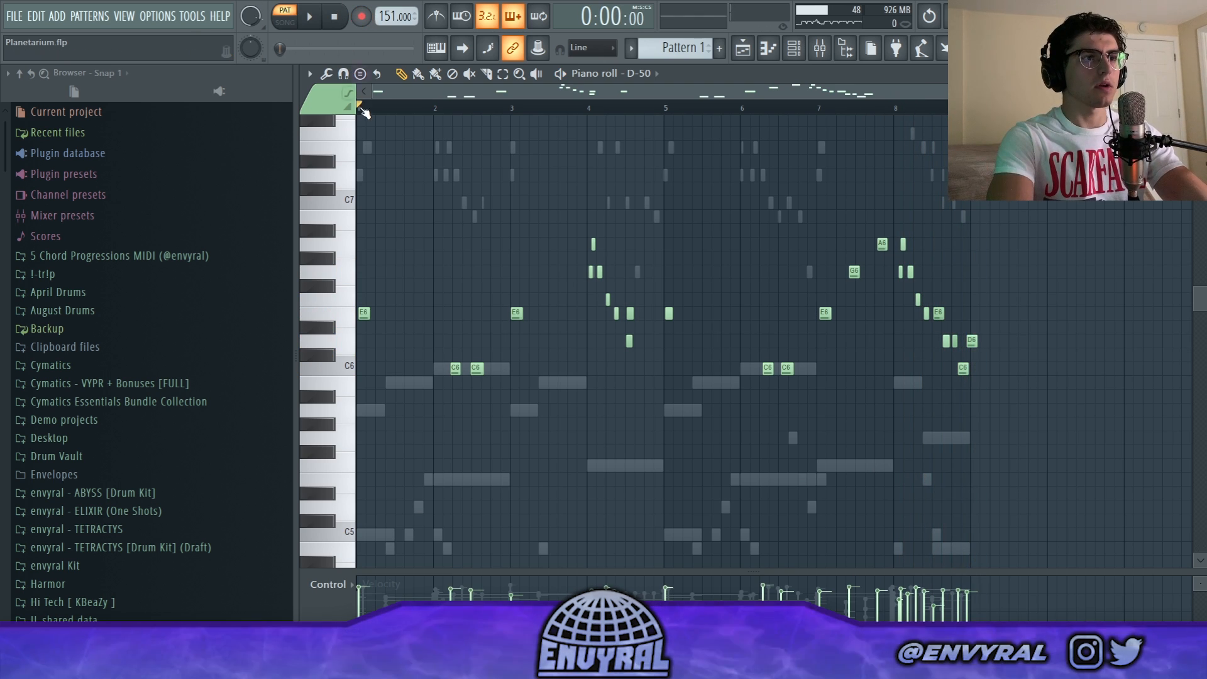
Select all the recorded D-50 notes and quantize them
{"action": "scroll", "coordinate": [439, 112], "scroll_direction": "up", "scroll_amount": 3}
{"action": "key", "text": "ctrl+a"}
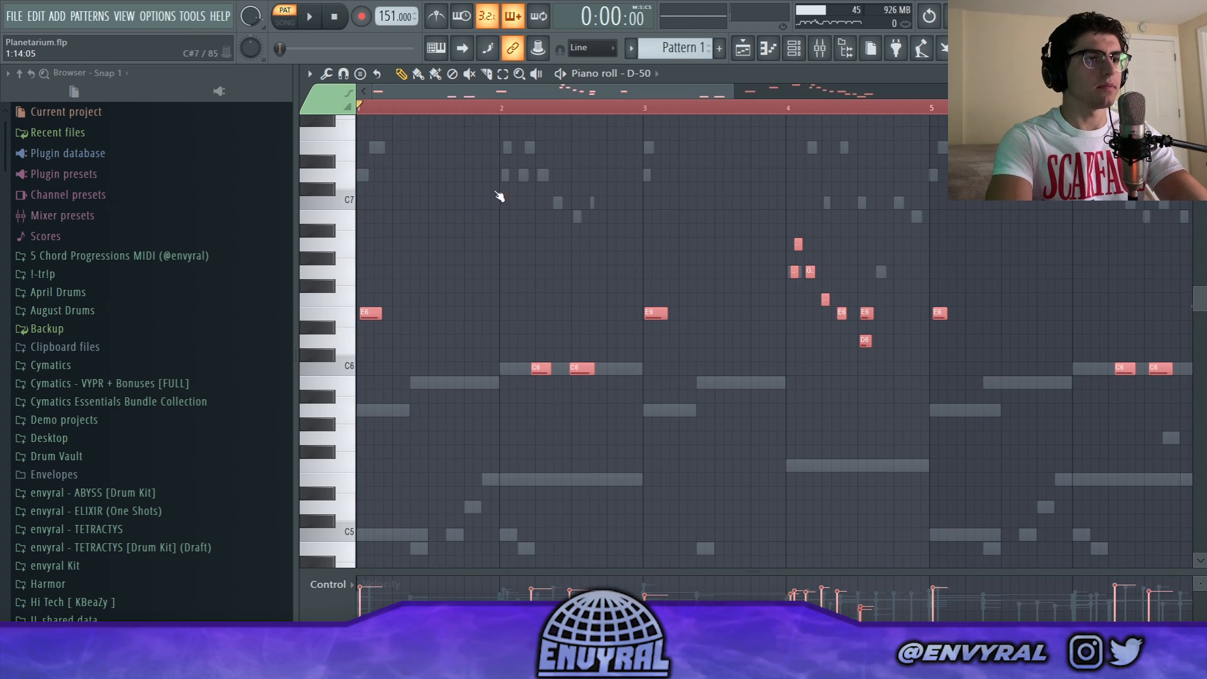
{"action": "key", "text": "alt+q"}
{"action": "left_click", "coordinate": [842, 441]}
Play back Pattern 1 and lower the D-50 channel's volume against the other instruments
{"action": "key", "text": "space"}
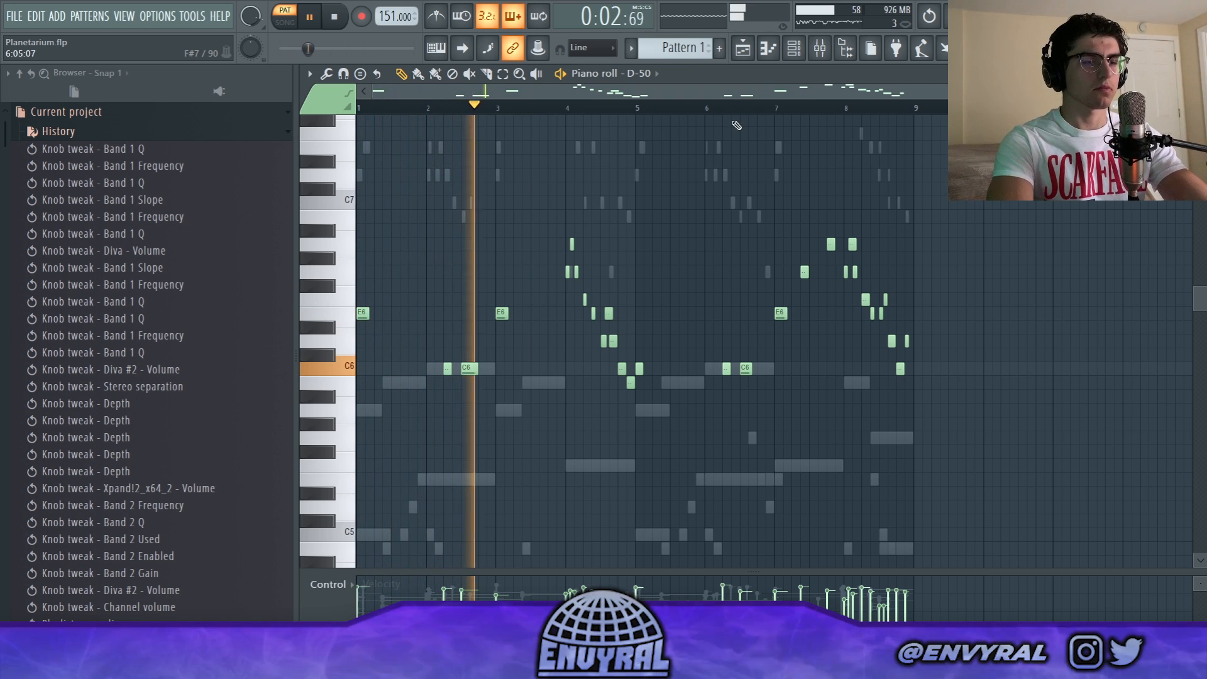
{"action": "key", "text": "F6"}
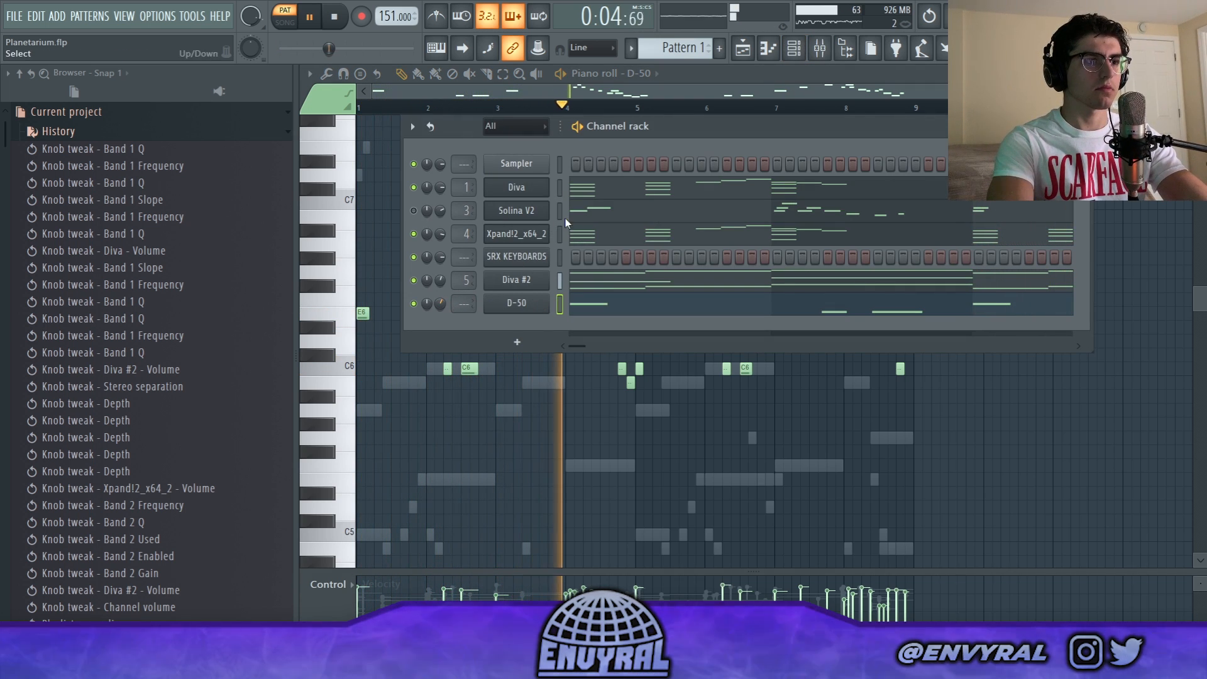
{"action": "left_click_drag", "start_coordinate": [441, 303], "coordinate": [440, 309]}
{"action": "left_click", "coordinate": [687, 93]}
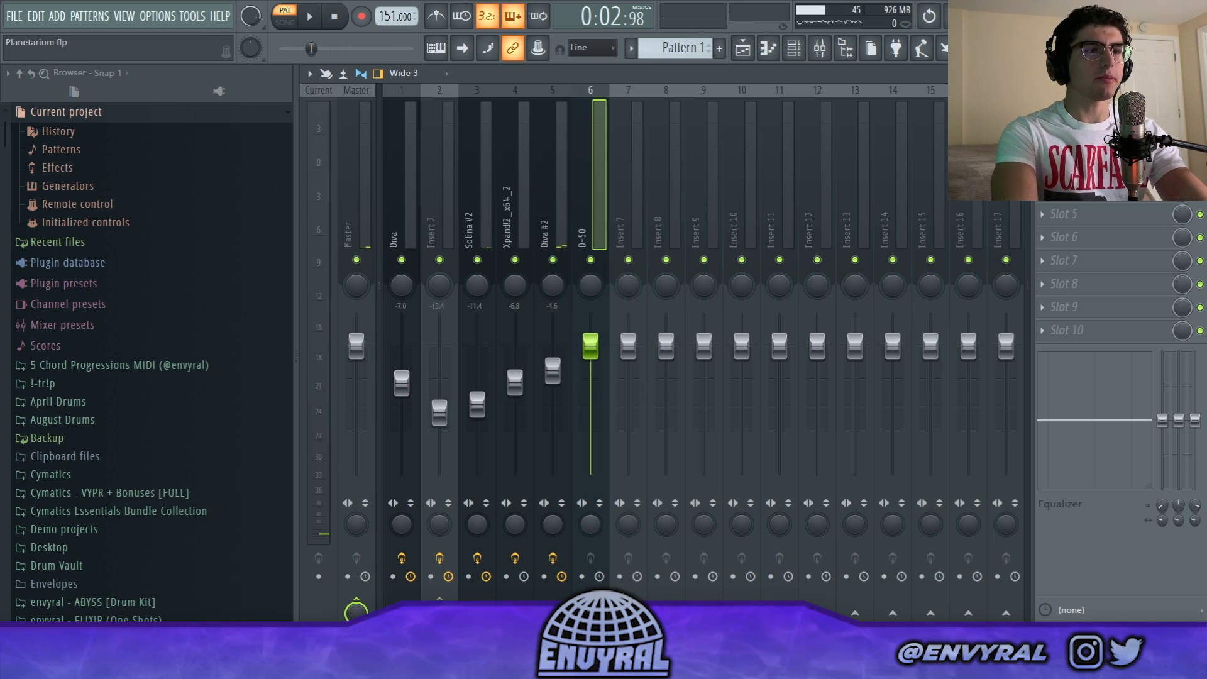
Add ValhallaDelay to the first effect slot of the D-50 mixer track and load the TAPE-Eighth-note Ping Pong preset
{"action": "left_click", "coordinate": [1042, 120]}
{"action": "mouse_move", "coordinate": [1062, 150]}
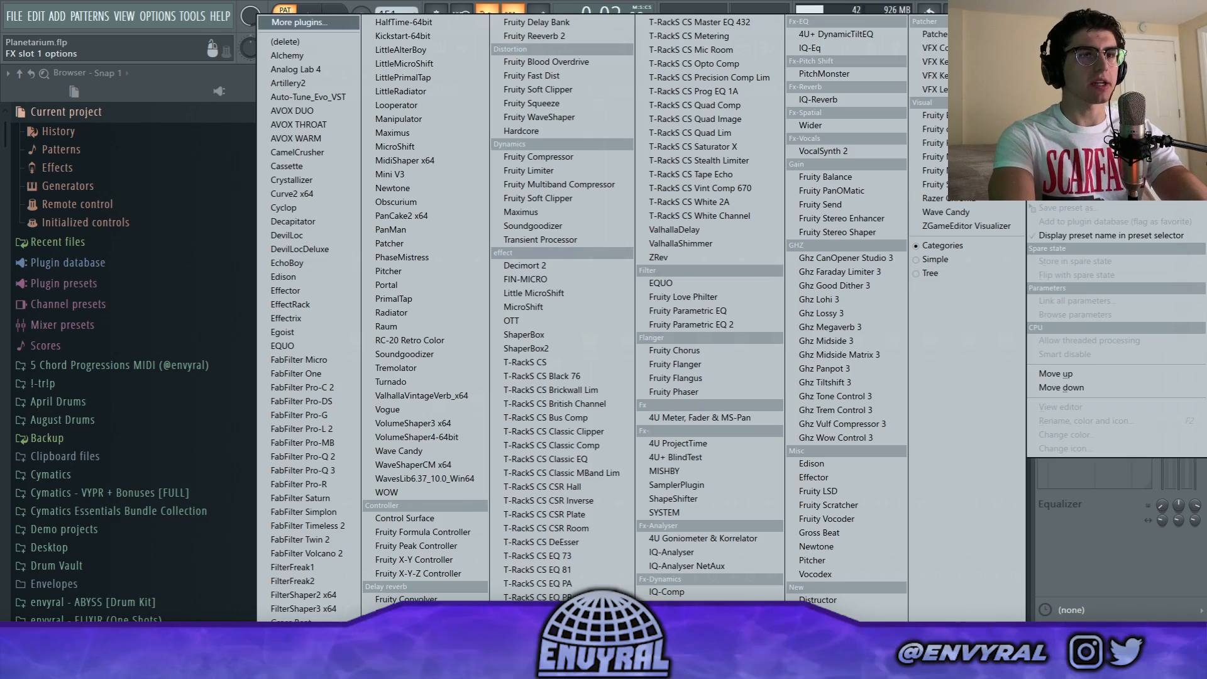
{"action": "left_click", "coordinate": [678, 230]}
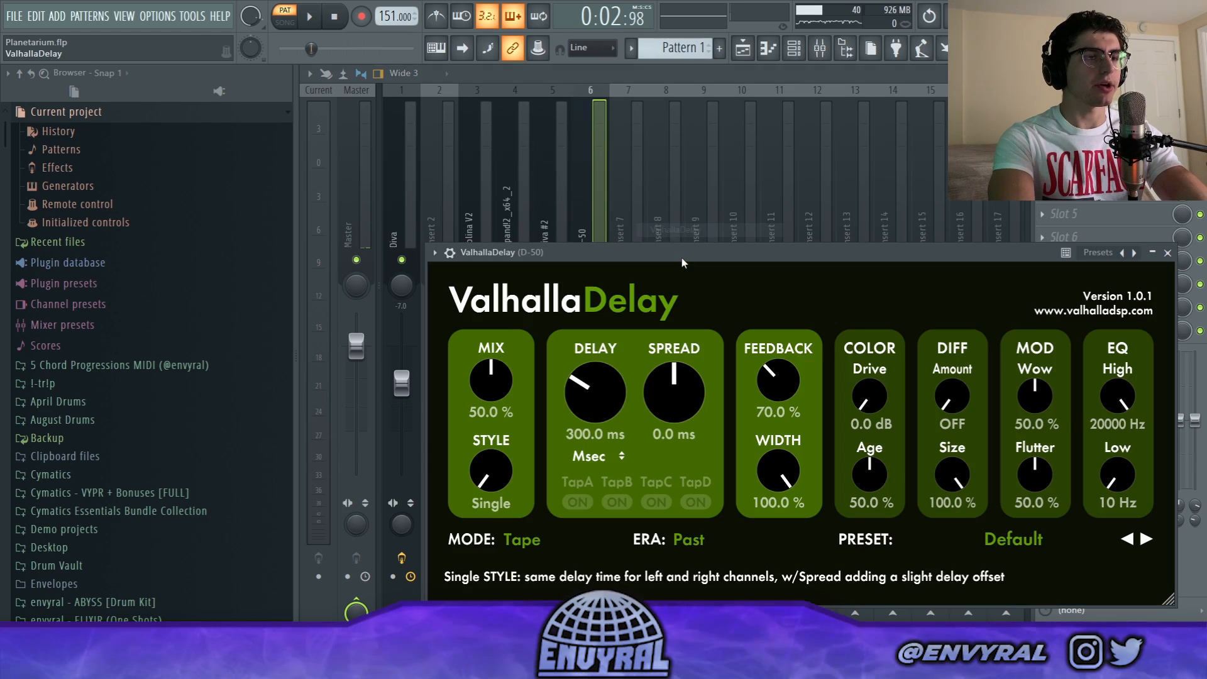
{"action": "left_click_drag", "start_coordinate": [682, 258], "coordinate": [606, 216]}
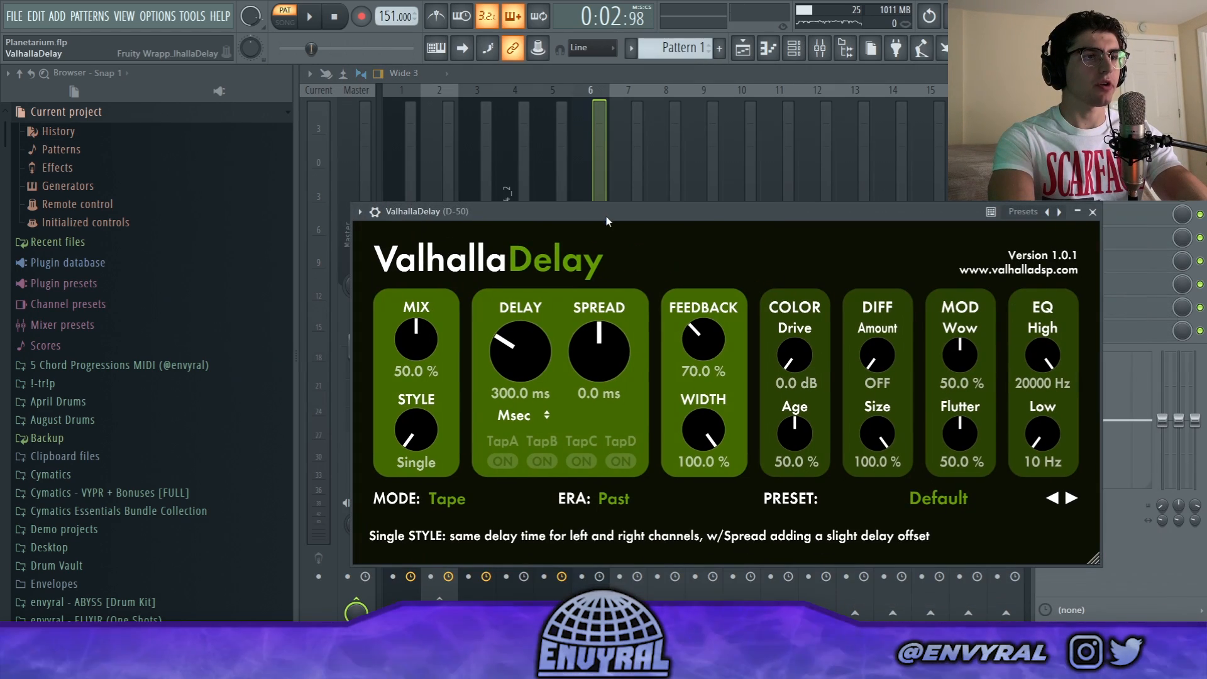
{"action": "left_click", "coordinate": [912, 497]}
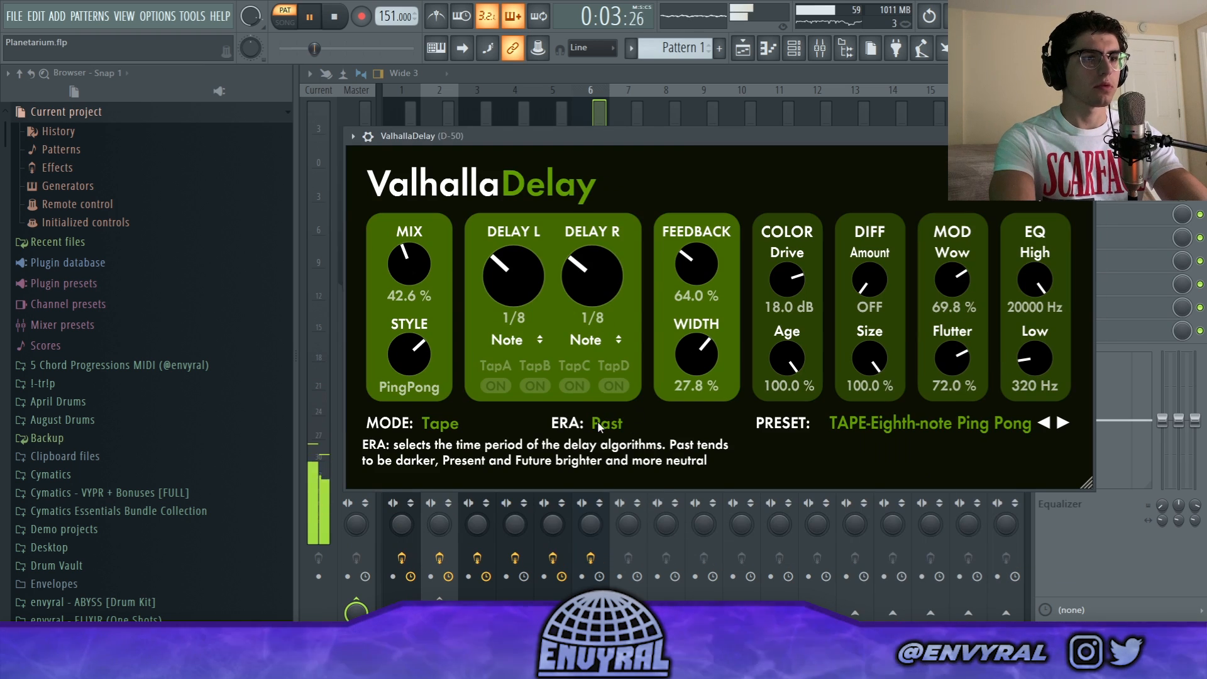
Set ValhallaDelay's era to Present and its age to 49.1 %, and close the plugin
{"action": "left_click", "coordinate": [600, 422]}
{"action": "left_click", "coordinate": [624, 464]}
{"action": "left_click_drag", "start_coordinate": [775, 467], "coordinate": [775, 468]}
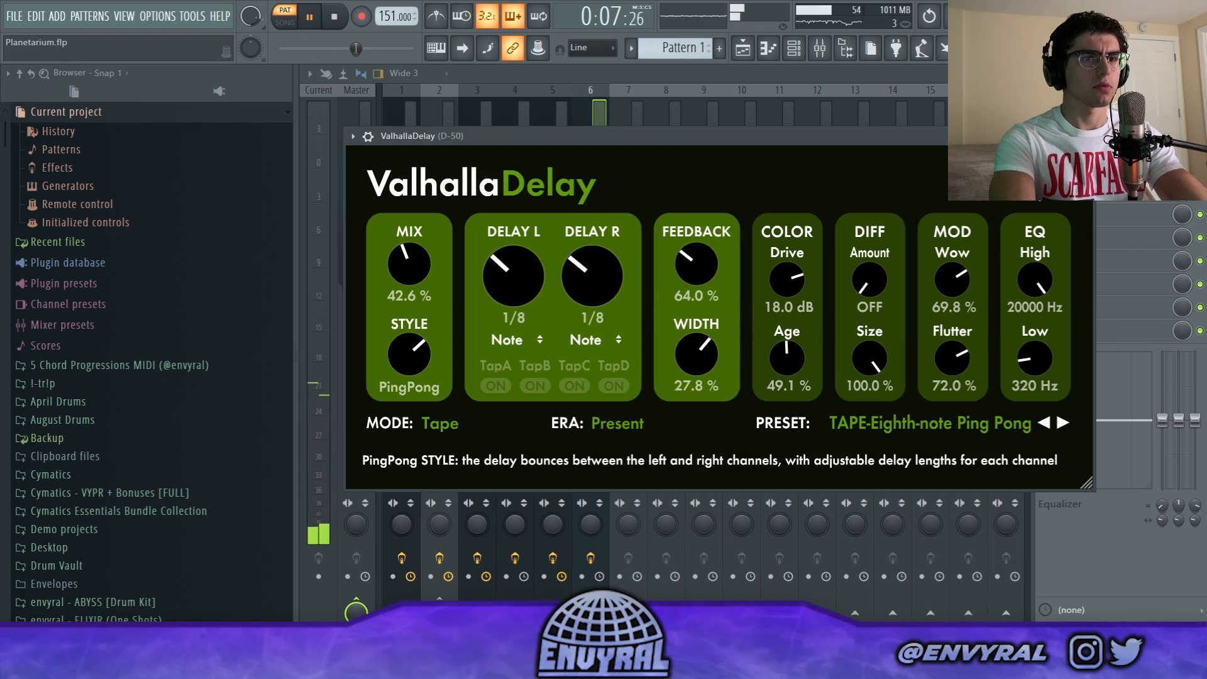
{"action": "left_click", "coordinate": [1086, 135]}
Add PanCake2 to the second effect slot of the D-50 mixer track and set its LFO rate to 1 Bar (4/4)
{"action": "left_click", "coordinate": [1043, 145]}
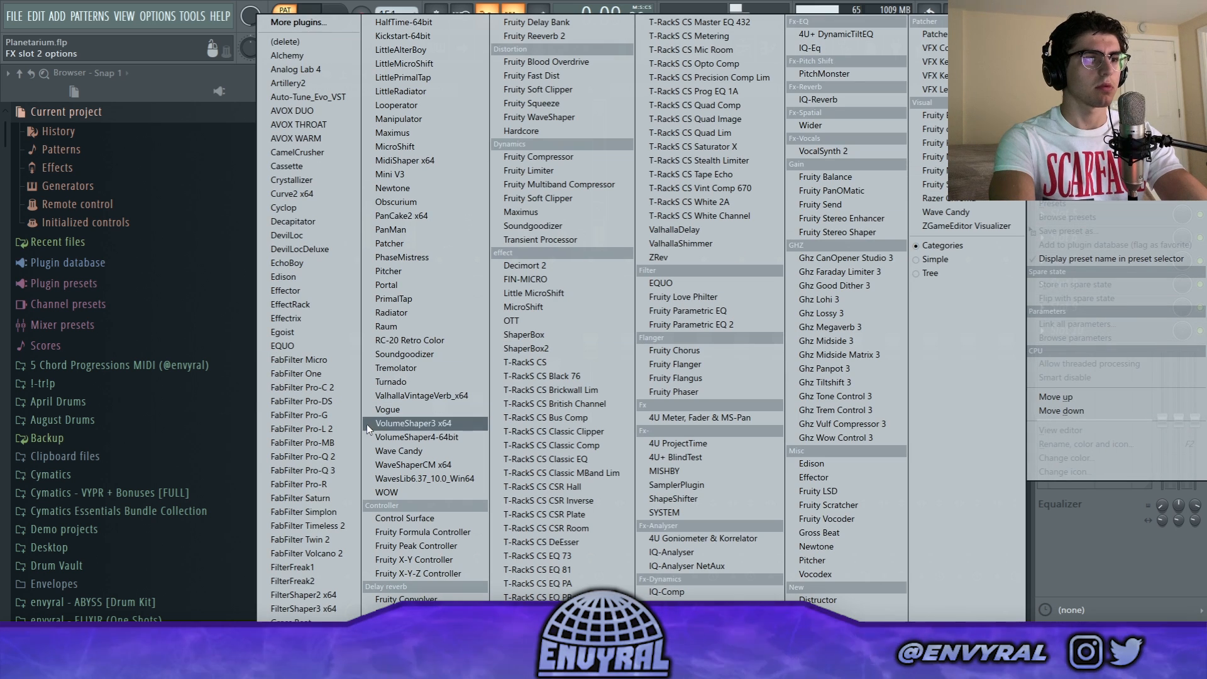
{"action": "left_click", "coordinate": [401, 216]}
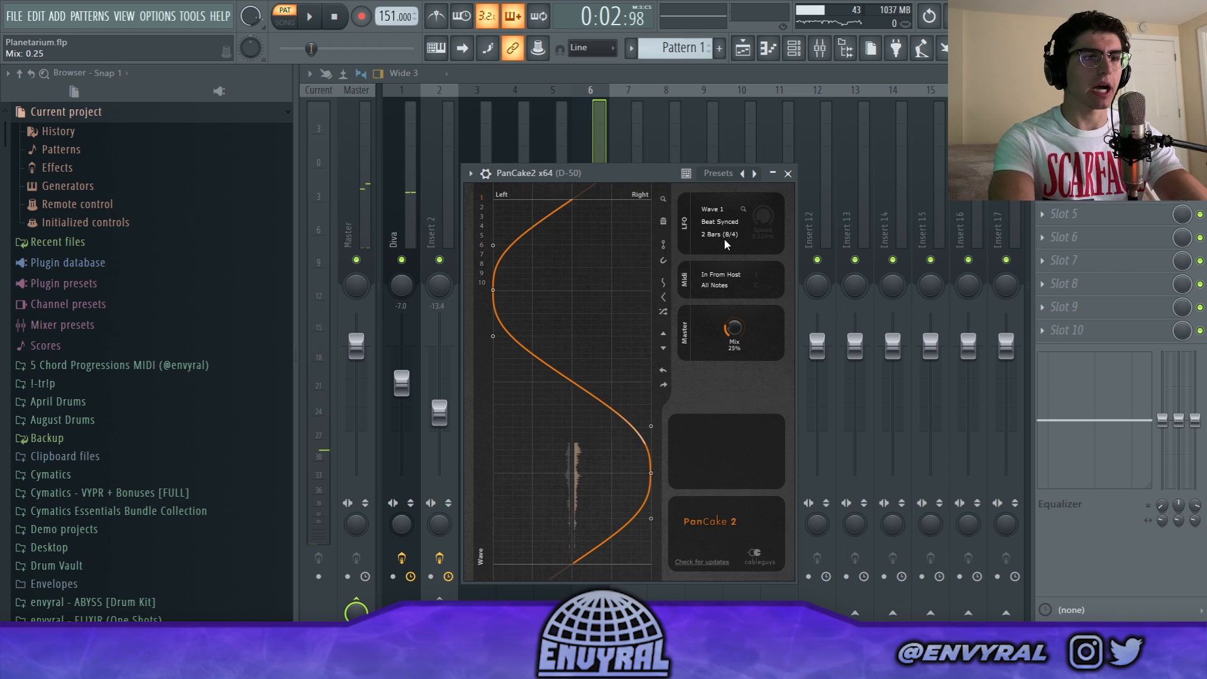
{"action": "left_click", "coordinate": [723, 234]}
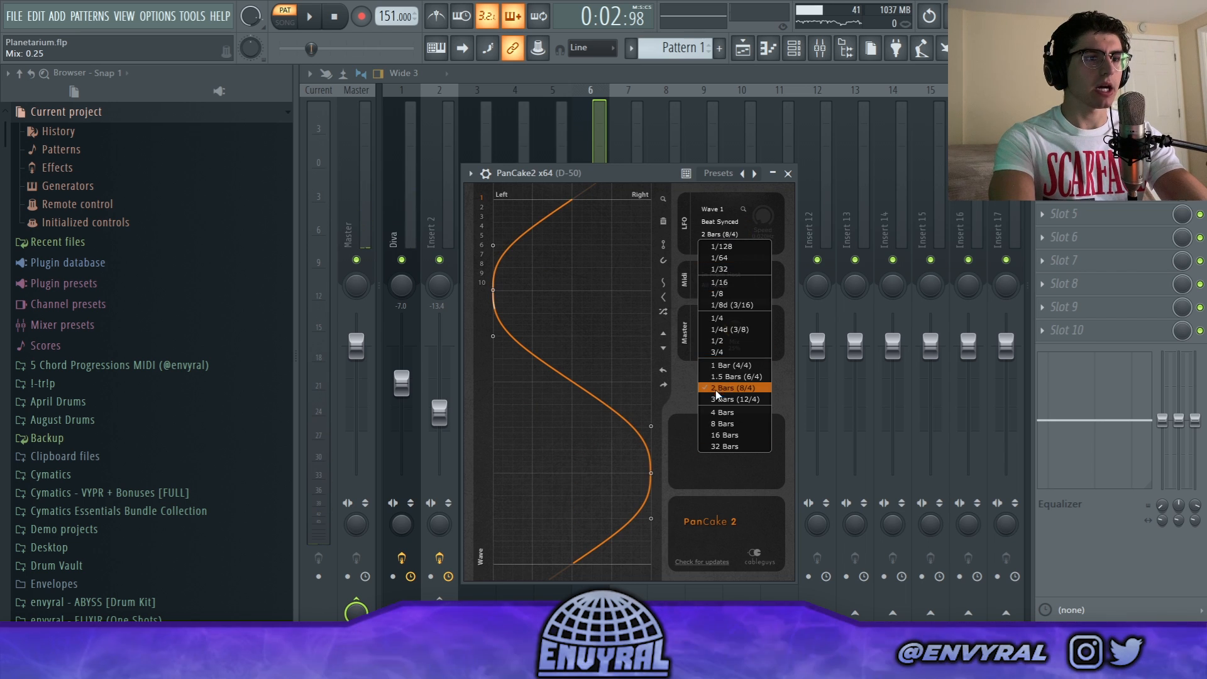
{"action": "left_click", "coordinate": [744, 367]}
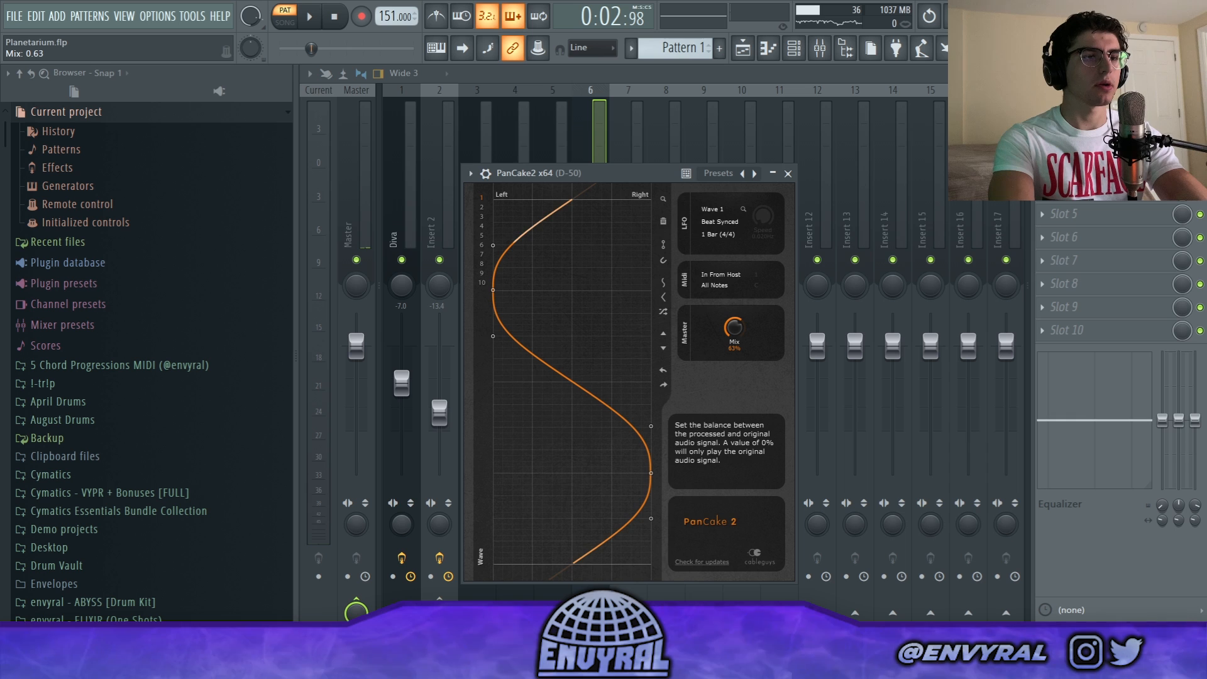
Lower the PanCake2 mix amount, close the plugin, and pull down the D-50 mixer track's volume
{"action": "key", "text": "space"}
{"action": "left_click_drag", "start_coordinate": [734, 327], "coordinate": [734, 340]}
{"action": "left_click", "coordinate": [788, 174]}
{"action": "left_click_drag", "start_coordinate": [590, 344], "coordinate": [590, 366]}
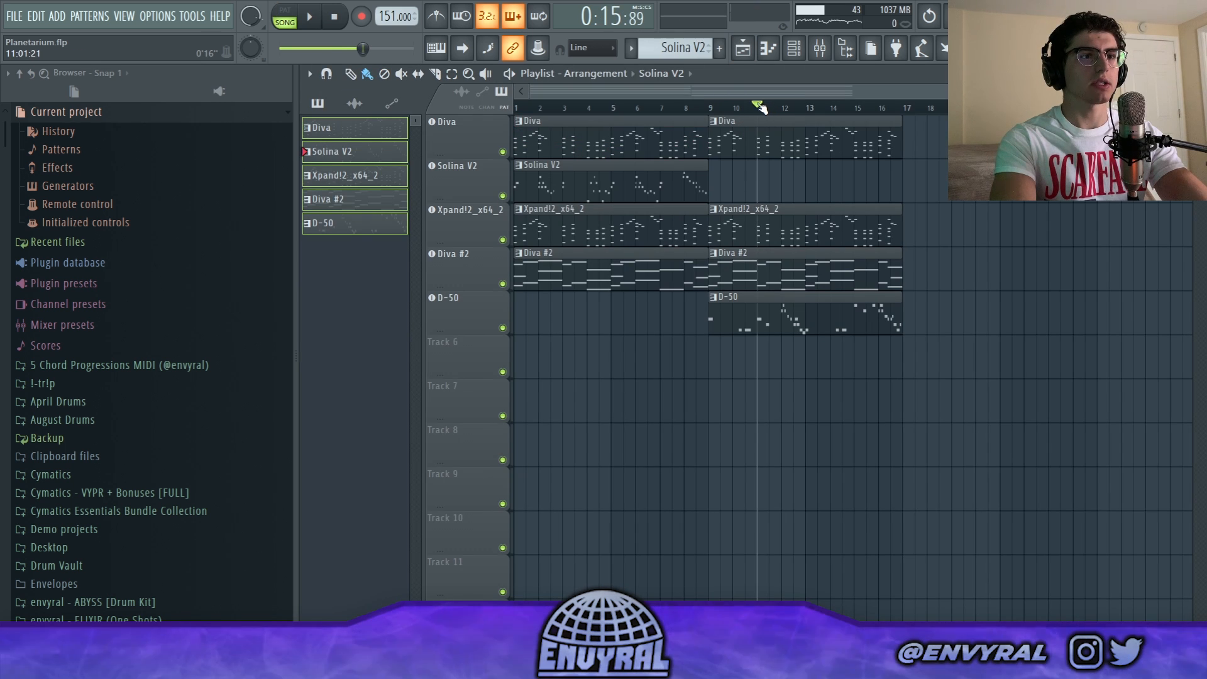
Play back the arrangement, select bar 9 to bar 17 in the playlist, and open the mixer to capture the D-50 part
{"action": "key", "text": "space"}
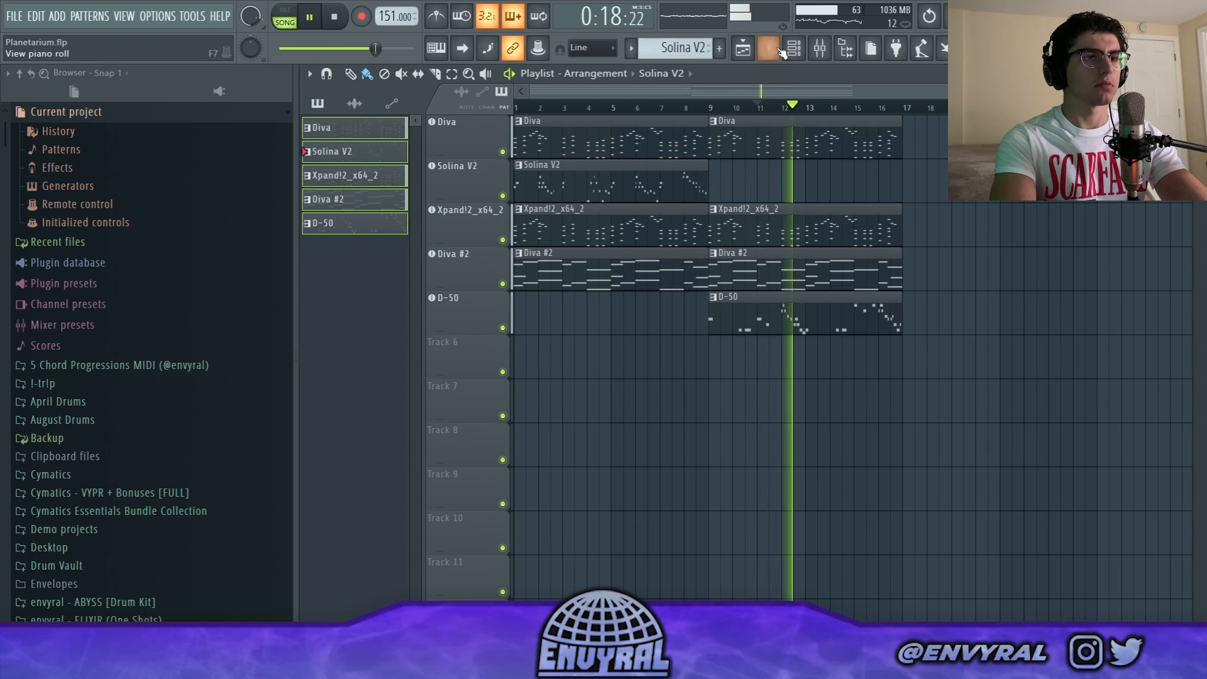
{"action": "key", "text": "space"}
{"action": "left_click_drag", "start_coordinate": [903, 108], "coordinate": [716, 122]}
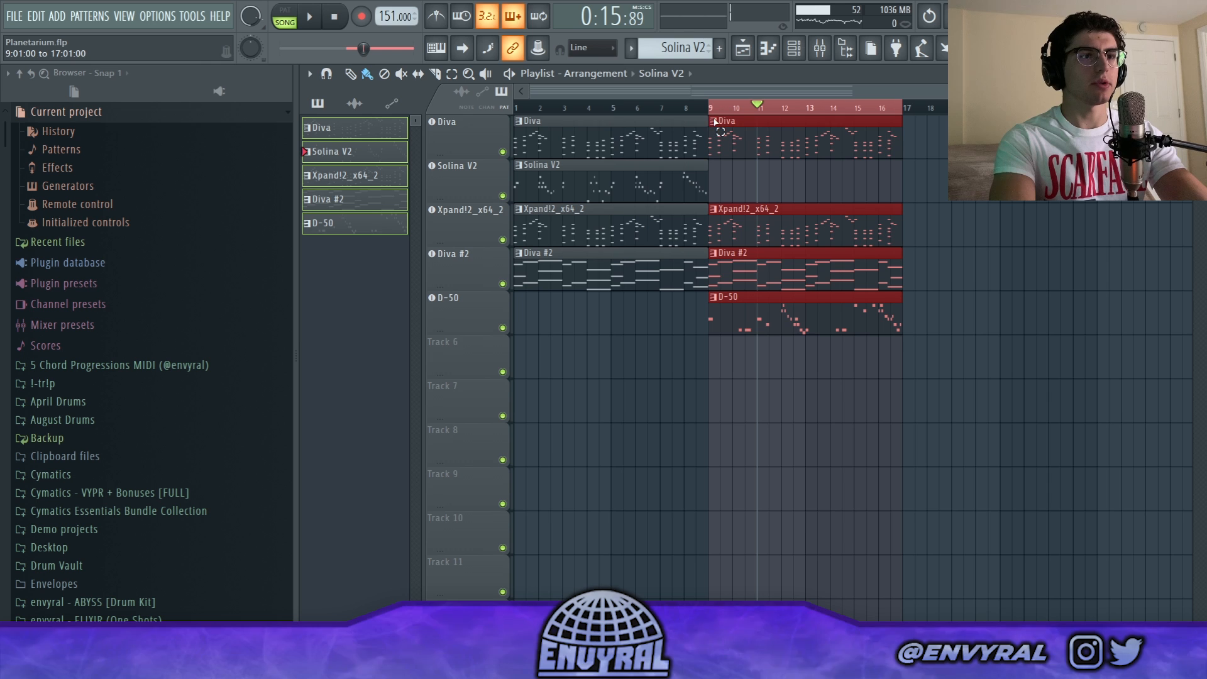
{"action": "left_click", "coordinate": [819, 49]}
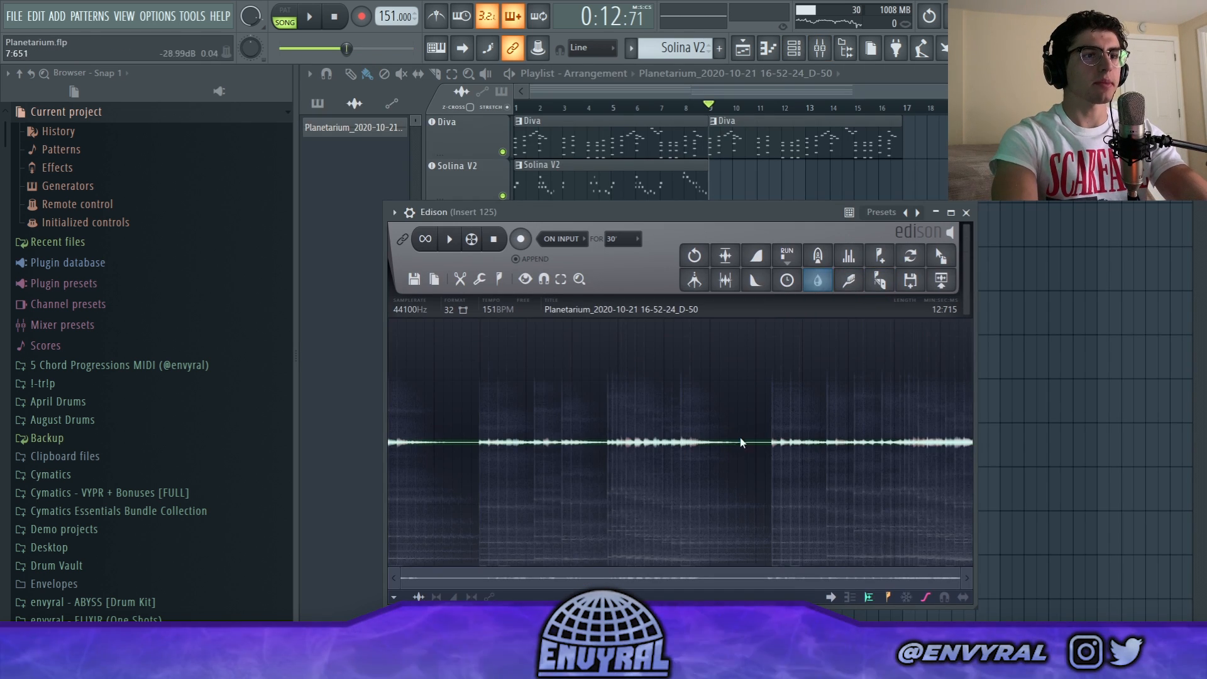
Apply Edison's Blur effect to the D-50 recording and send the result to the playlist as an audio clip
{"action": "left_click", "coordinate": [835, 284]}
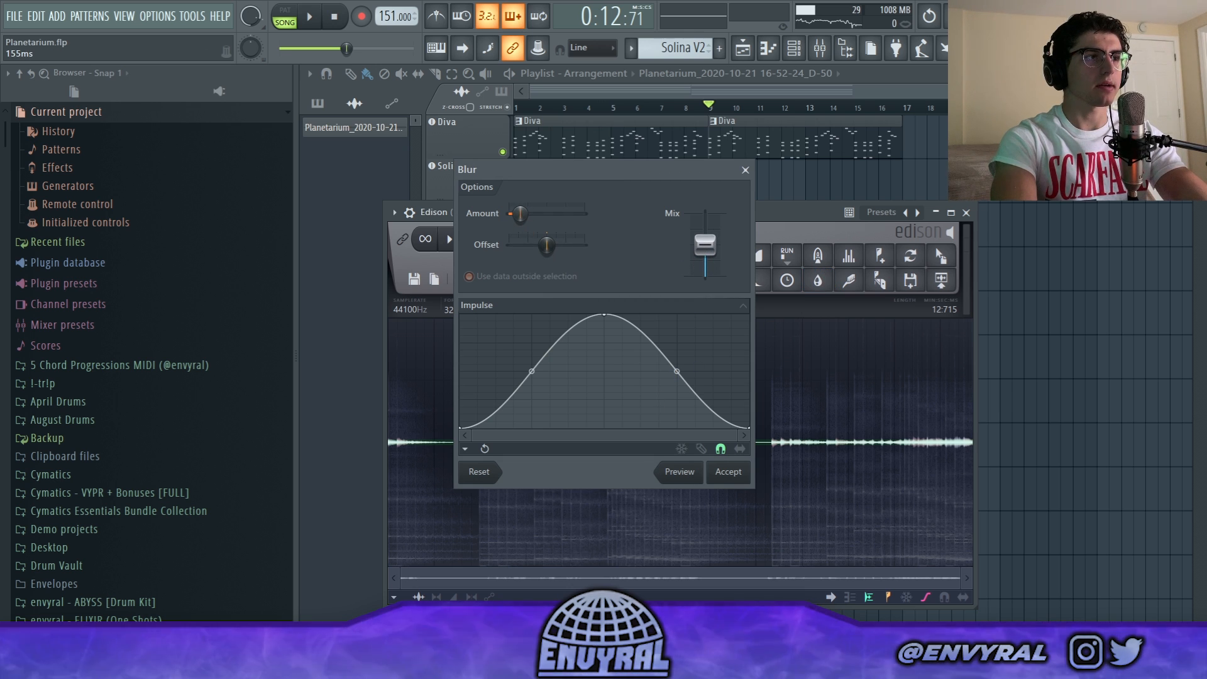
{"action": "left_click", "coordinate": [727, 472]}
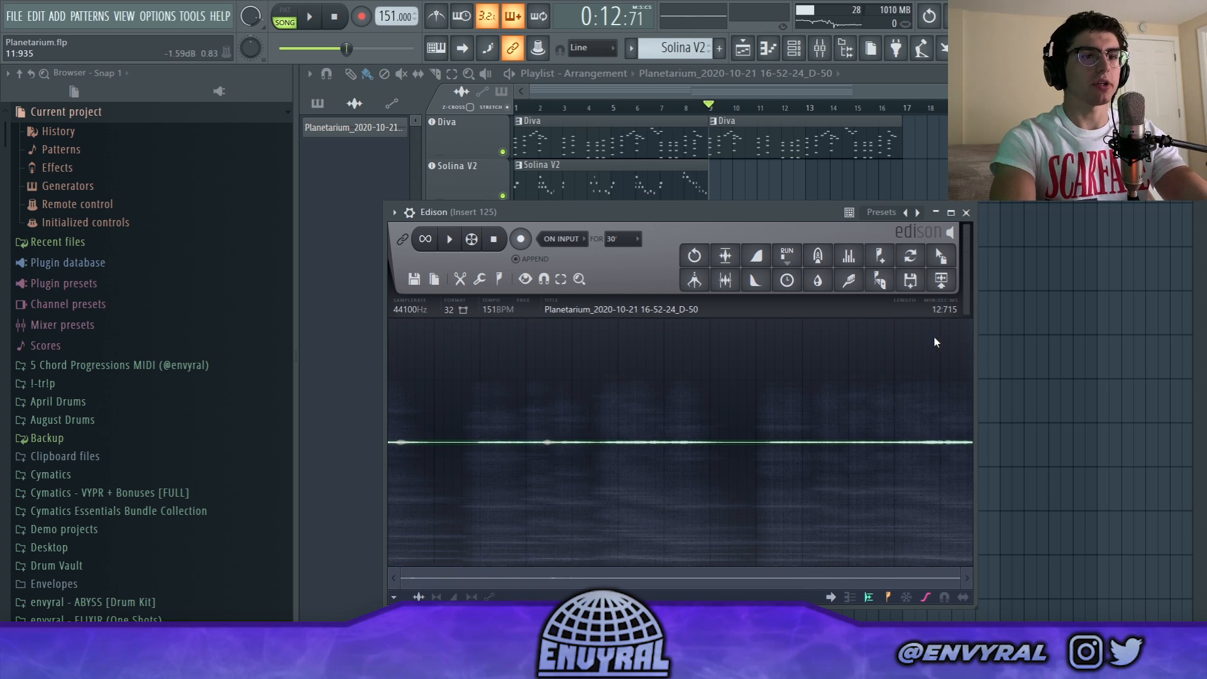
{"action": "left_click", "coordinate": [941, 279]}
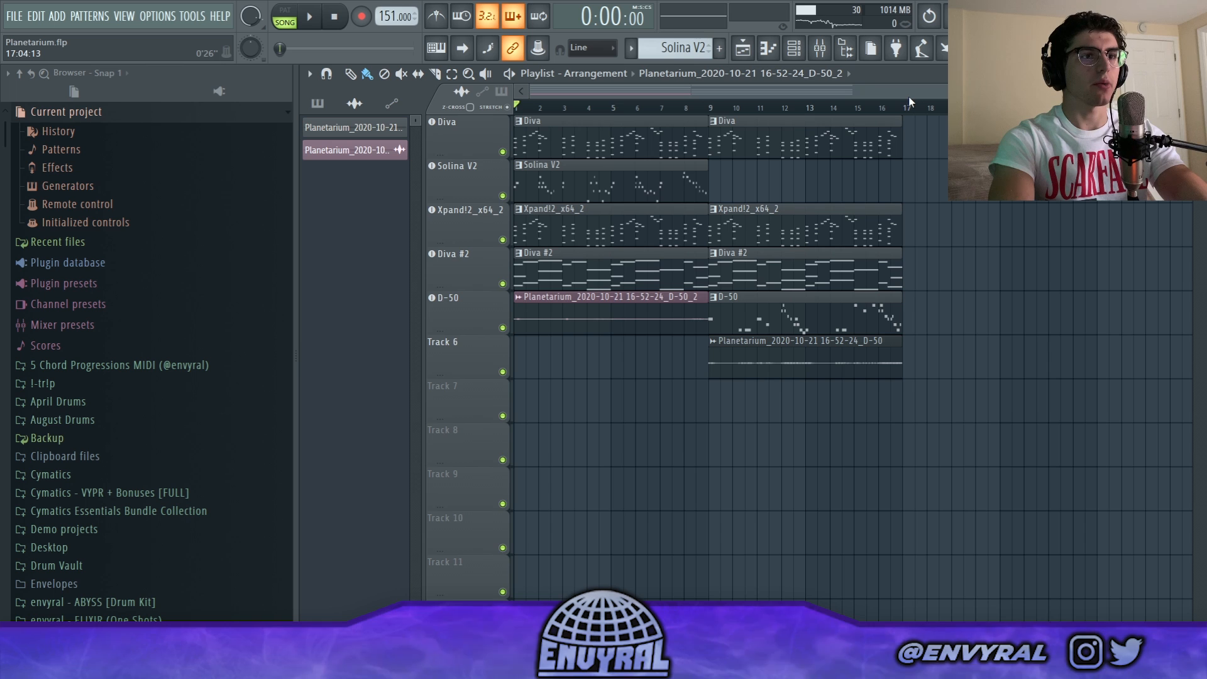
Move the blurred D-50 audio clip to Track 7, make that track taller, and trim the clip to bars 5 through 8
{"action": "left_click_drag", "start_coordinate": [623, 310], "coordinate": [624, 397]}
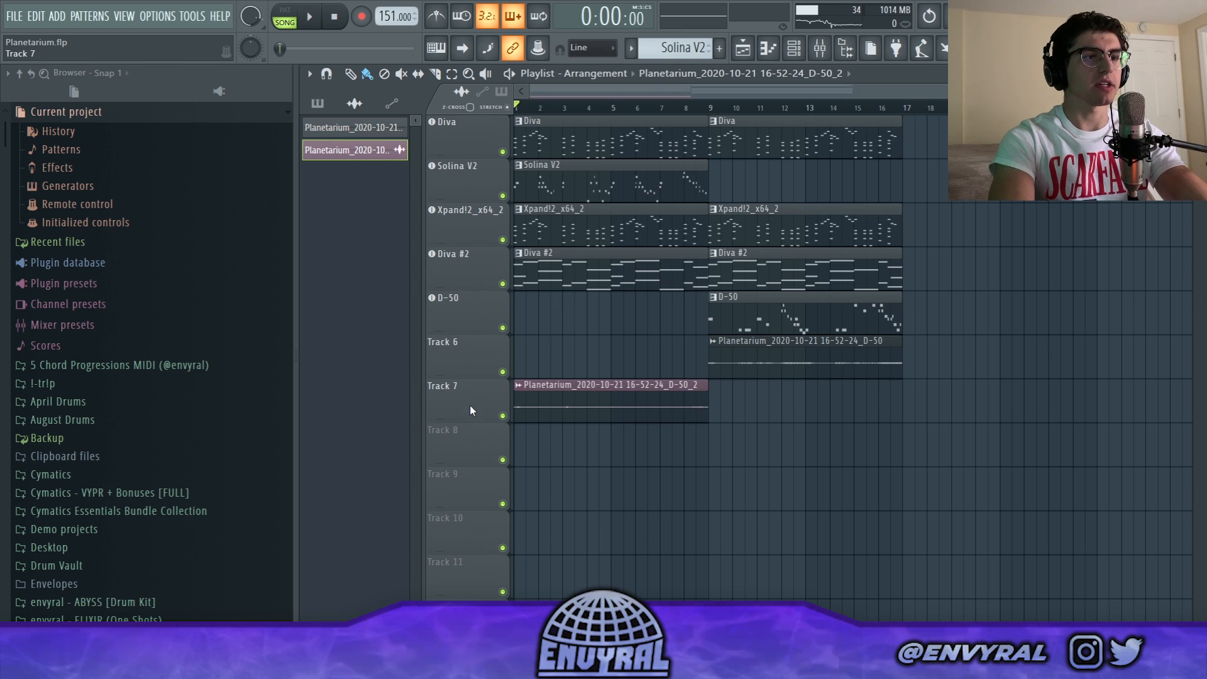
{"action": "left_click_drag", "start_coordinate": [469, 418], "coordinate": [448, 434]}
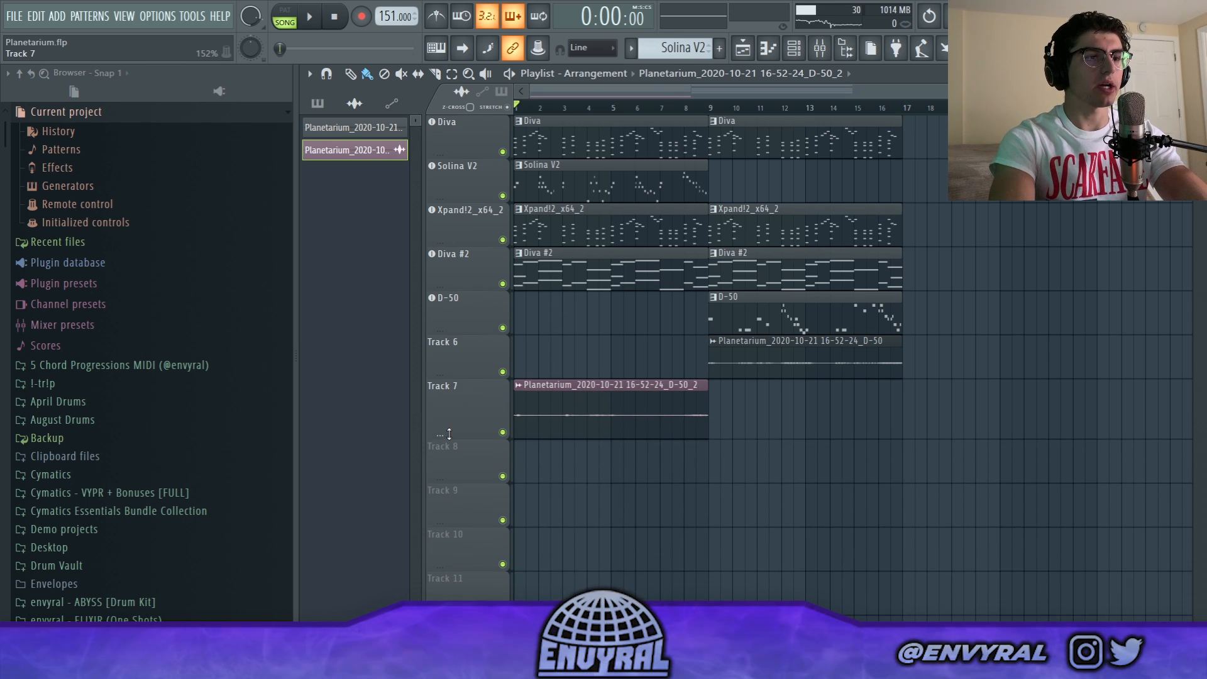
{"action": "double_click", "coordinate": [691, 410]}
{"action": "key", "text": "Escape"}
{"action": "left_click_drag", "start_coordinate": [703, 400], "coordinate": [629, 437]}
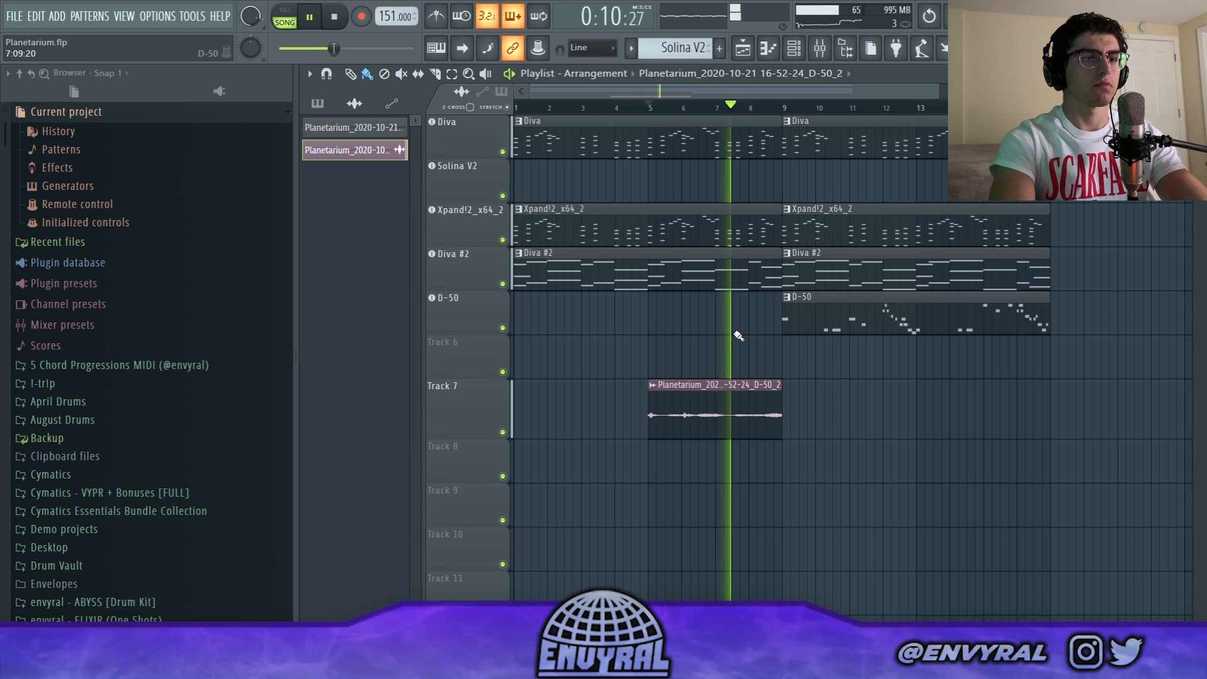
Route the blurred D-50 clip to mixer insert 7 and add FabFilter Pro-Q 3 in its first effect slot
{"action": "left_click", "coordinate": [794, 48]}
{"action": "left_click", "coordinate": [819, 49]}
{"action": "scroll", "coordinate": [658, 209], "scroll_direction": "up", "scroll_amount": 5}
{"action": "scroll", "coordinate": [653, 200], "scroll_direction": "up", "scroll_amount": 10}
{"action": "left_click", "coordinate": [631, 195]}
{"action": "key", "text": "space"}
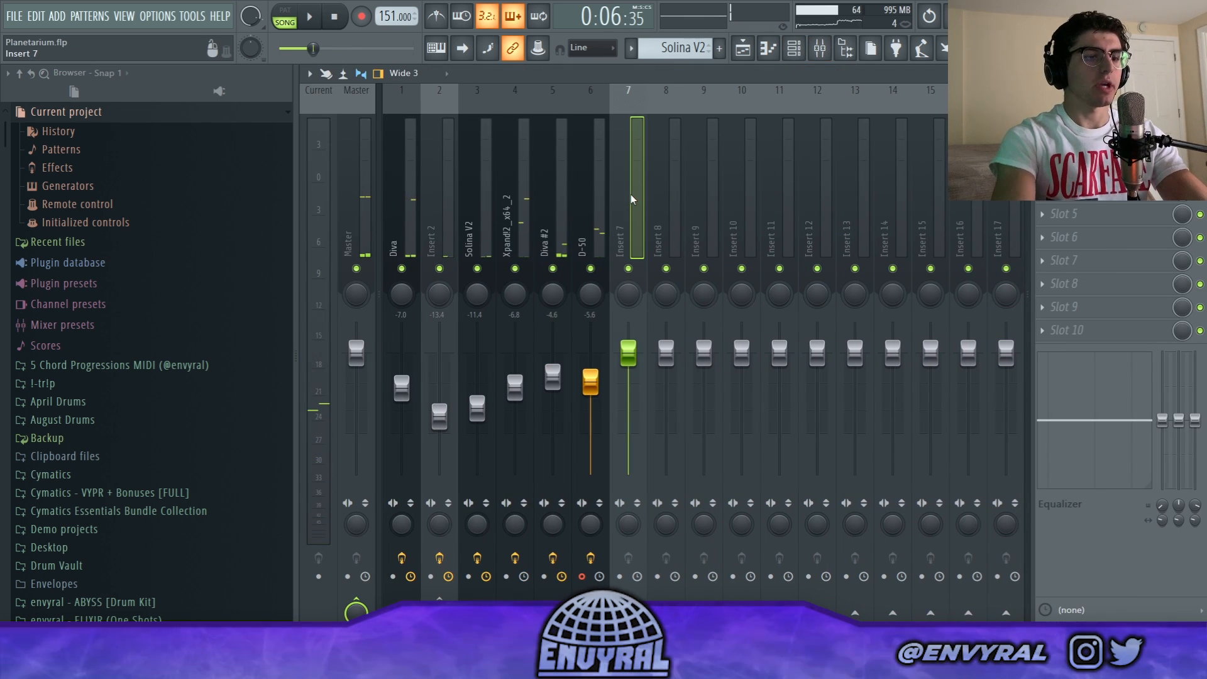
{"action": "left_click", "coordinate": [1069, 167]}
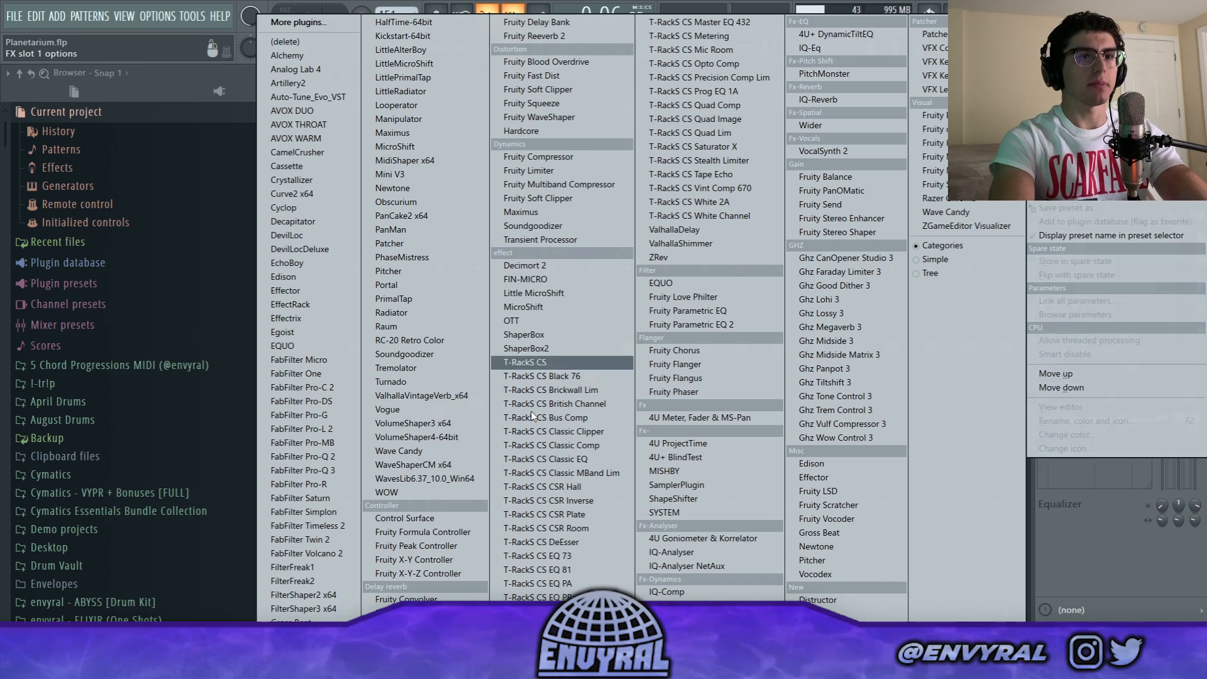
{"action": "left_click", "coordinate": [349, 466]}
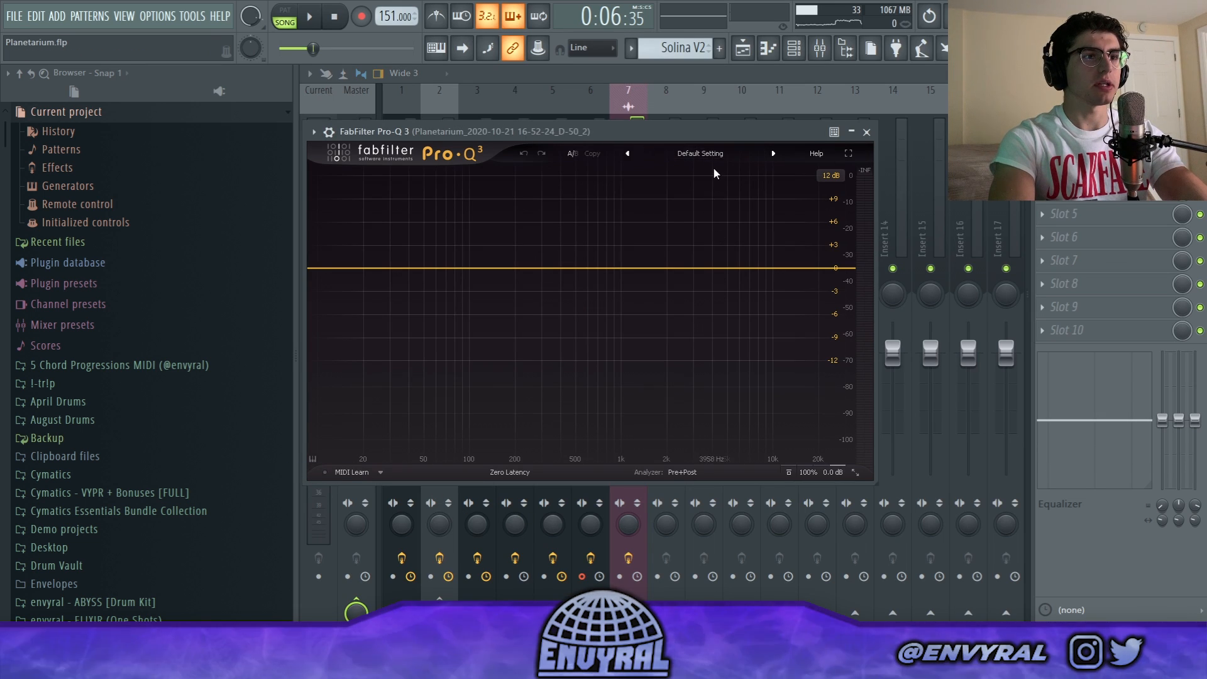
Load the High Cut preset in Pro-Q 3, set its cutoff to about 4632 Hz during playback, and close the plugin
{"action": "left_click", "coordinate": [701, 154]}
{"action": "left_click", "coordinate": [713, 389]}
{"action": "key", "text": "space"}
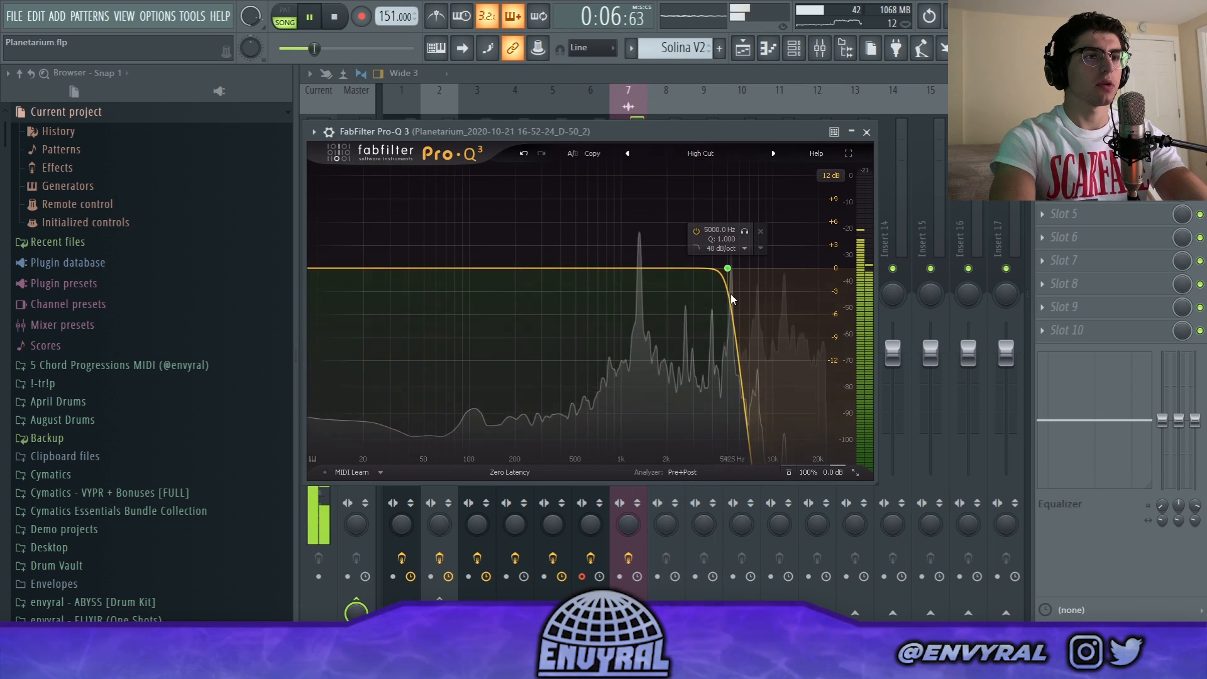
{"action": "left_click_drag", "start_coordinate": [727, 268], "coordinate": [722, 266]}
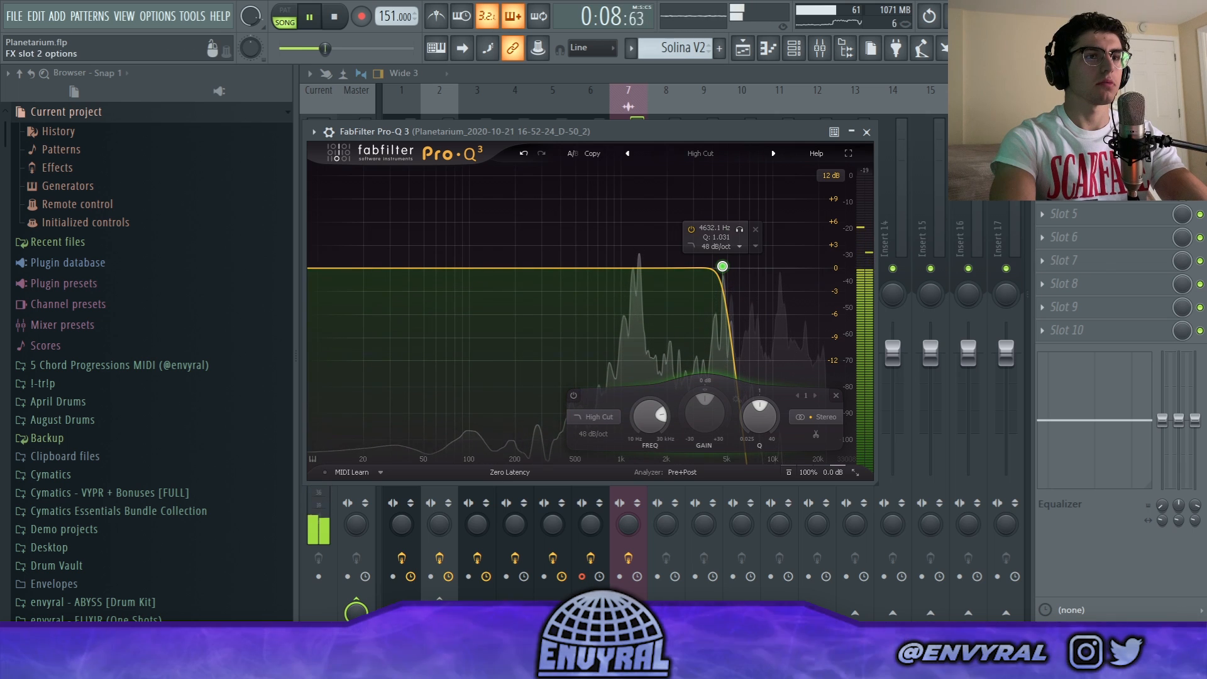
{"action": "left_click", "coordinate": [866, 132]}
Enlarge Track 7 and chop the blurred D-50 clip into spaced slices across bars 1 to 8, ending at bar 9
{"action": "left_click", "coordinate": [742, 48]}
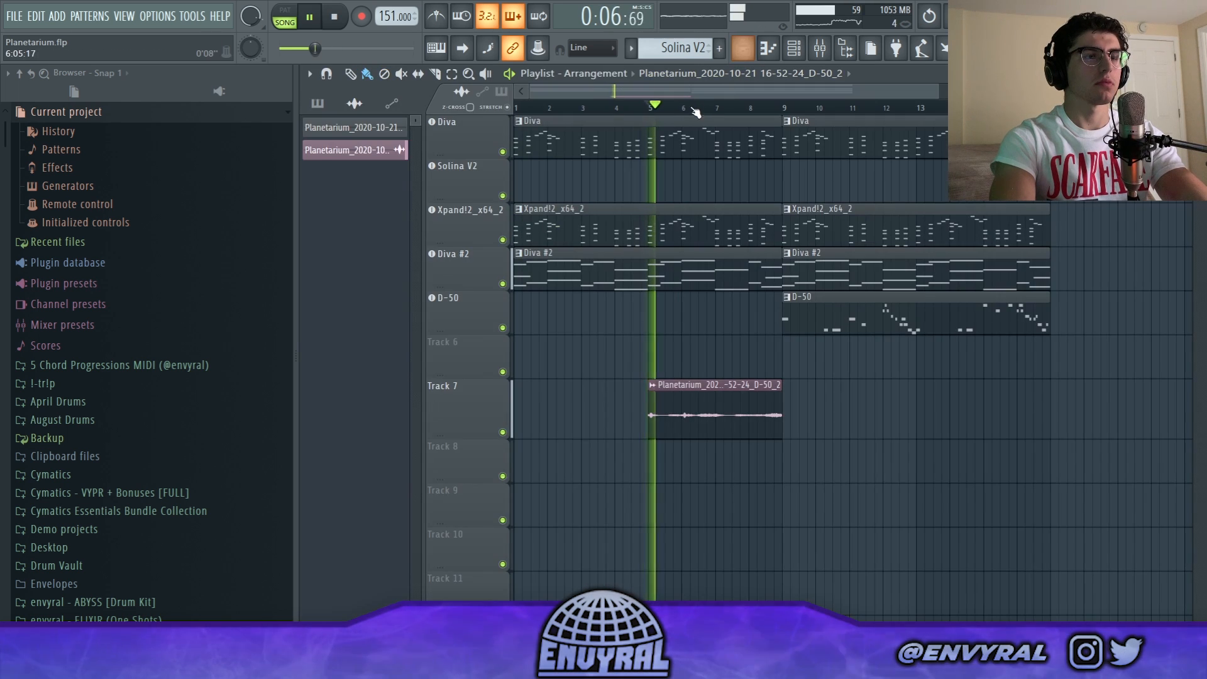
{"action": "scroll", "coordinate": [656, 377], "scroll_direction": "up", "scroll_amount": 3}
{"action": "left_click_drag", "start_coordinate": [491, 438], "coordinate": [490, 493]}
{"action": "key", "text": "space"}
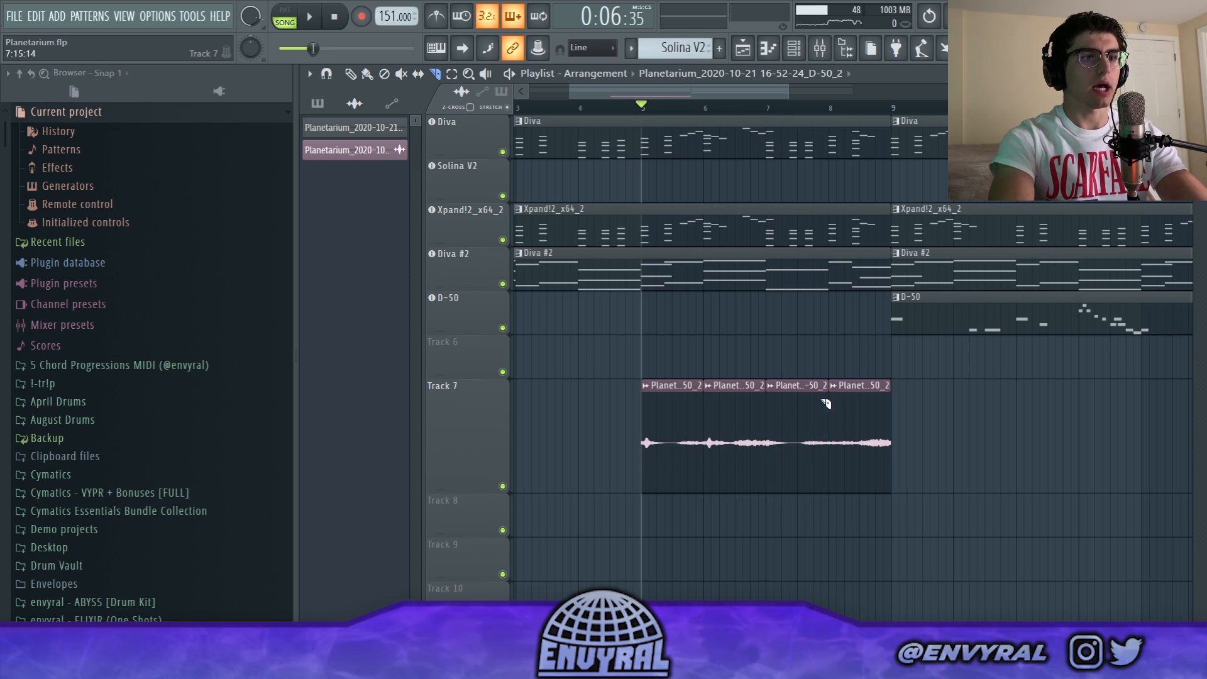
{"action": "left_click_drag", "start_coordinate": [567, 92], "coordinate": [535, 92]}
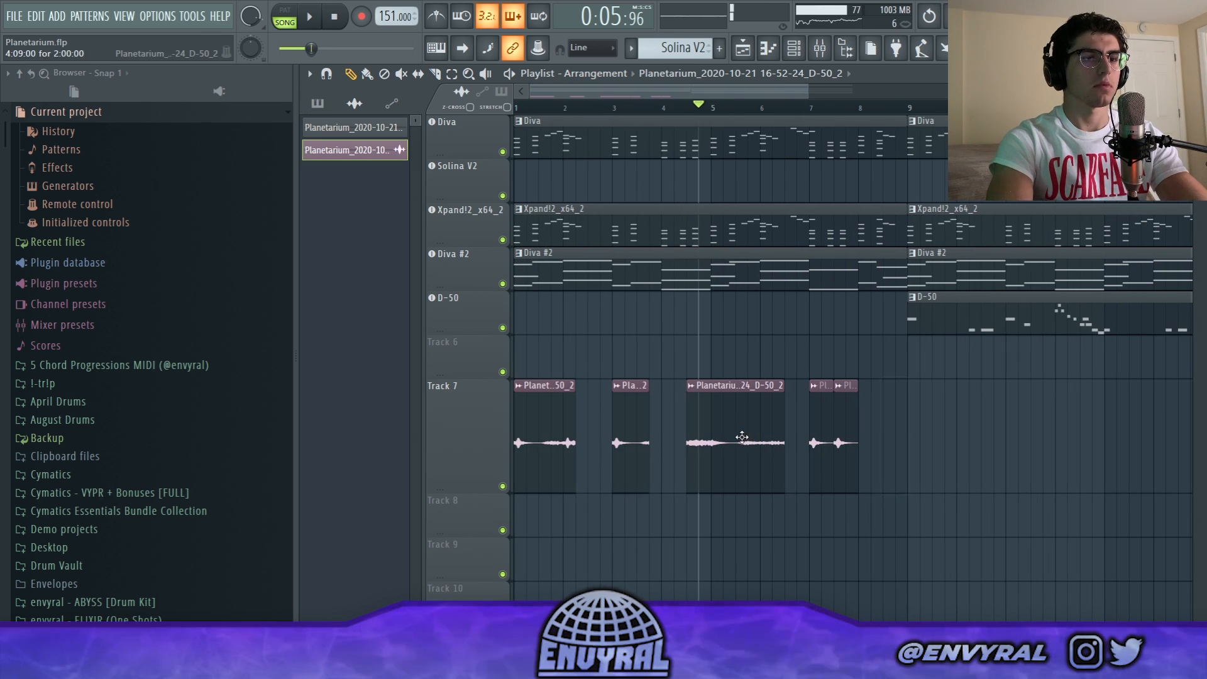
{"action": "mouse_move", "coordinate": [930, 443]}
{"action": "left_mouse_down"}
{"action": "mouse_move", "coordinate": [944, 443]}
{"action": "mouse_move", "coordinate": [909, 443]}
{"action": "left_mouse_up"}
Play back the chopped D-50 slices with the other parts over bars 1 to 8 and clear the time selection
{"action": "key", "text": "space"}
{"action": "left_click", "coordinate": [870, 110]}
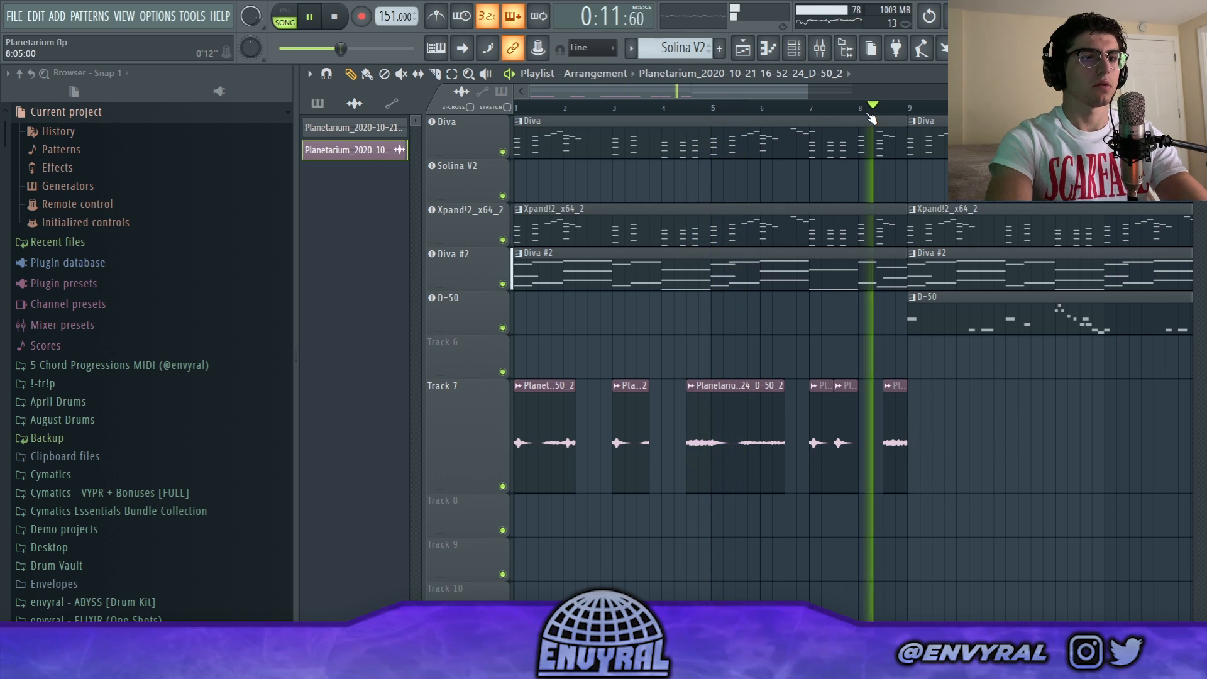
{"action": "key", "text": "space"}
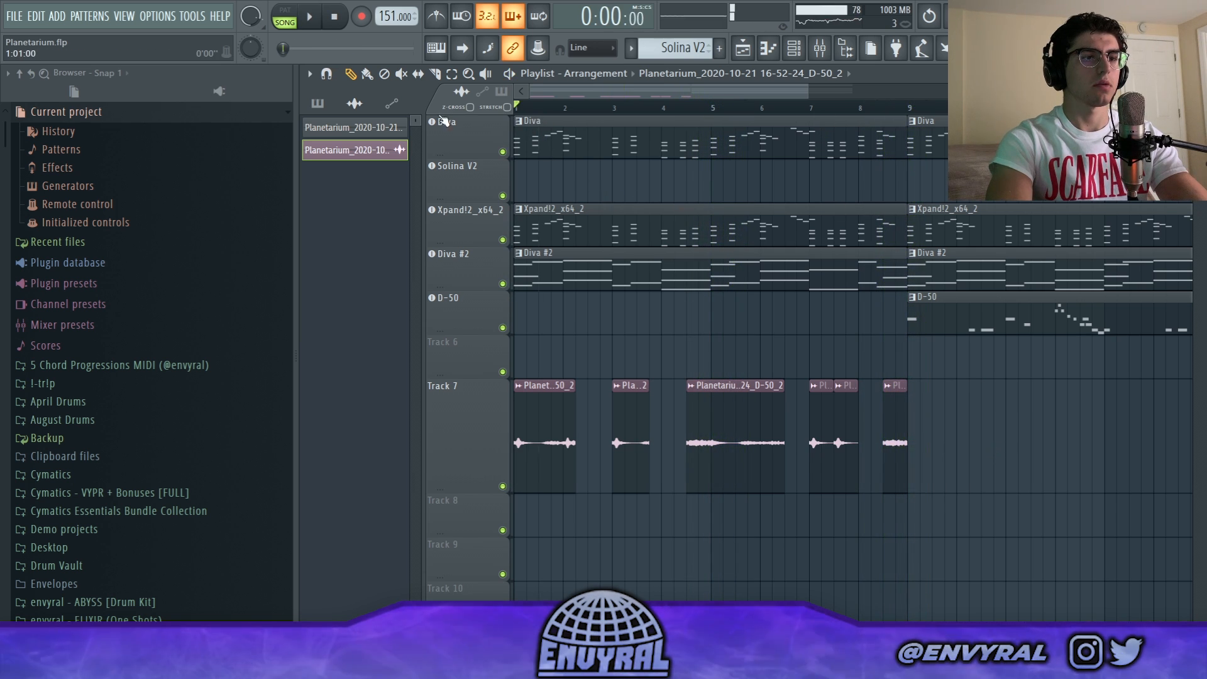
{"action": "scroll", "coordinate": [836, 403], "scroll_direction": "down", "scroll_amount": 3}
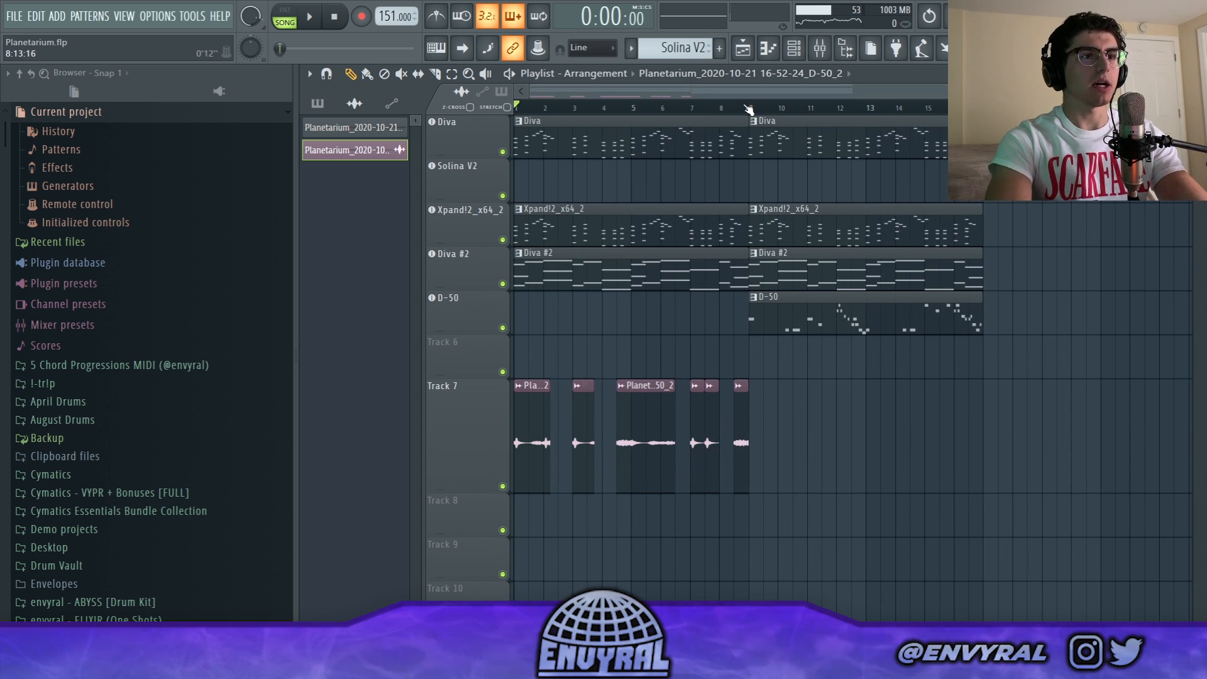
{"action": "left_click_drag", "start_coordinate": [756, 110], "coordinate": [108, 116]}
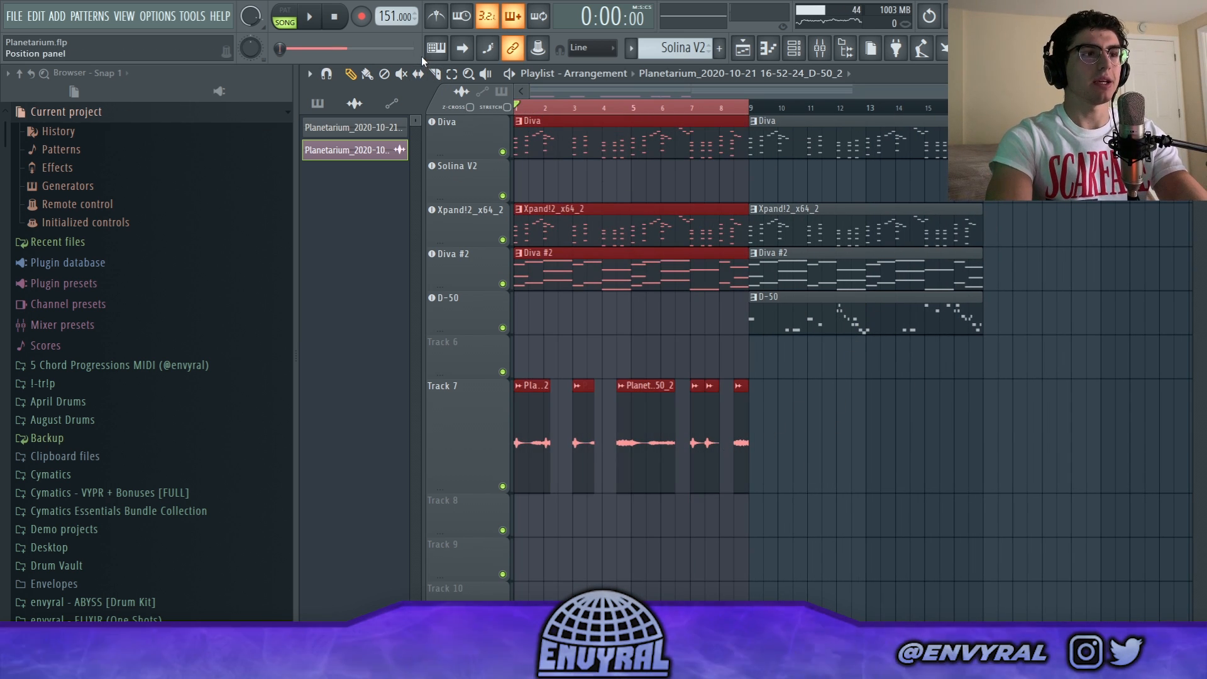
{"action": "left_click", "coordinate": [317, 25]}
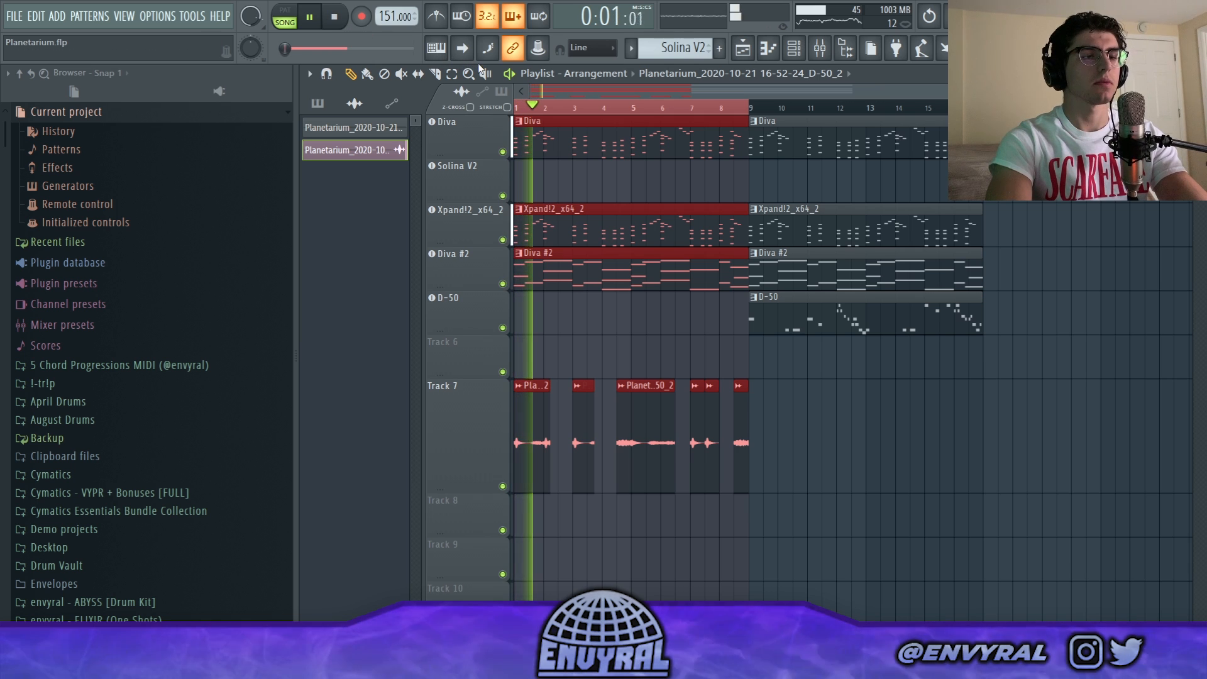
{"action": "key", "text": "space"}
{"action": "key", "text": "ctrl+d"}
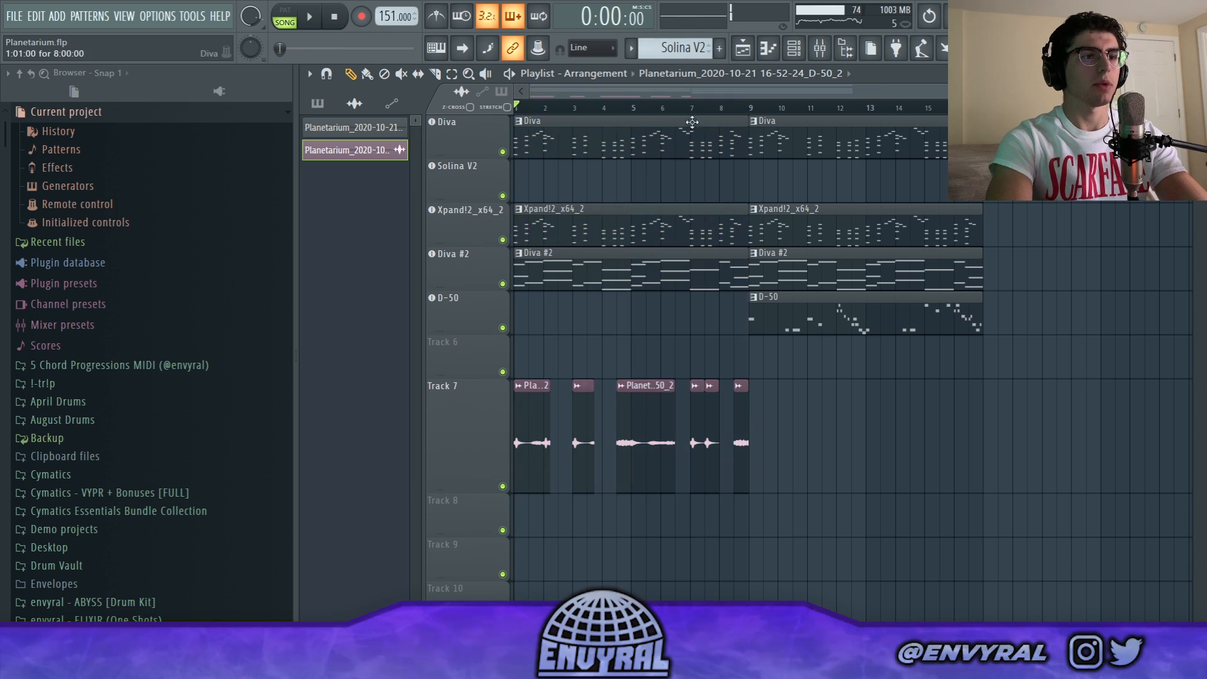
Add ValhallaVintageVerb to the second effect slot of mixer track 7 and load Portal on the same track
{"action": "left_click", "coordinate": [820, 48]}
{"action": "left_click", "coordinate": [1042, 144]}
{"action": "mouse_move", "coordinate": [1056, 156]}
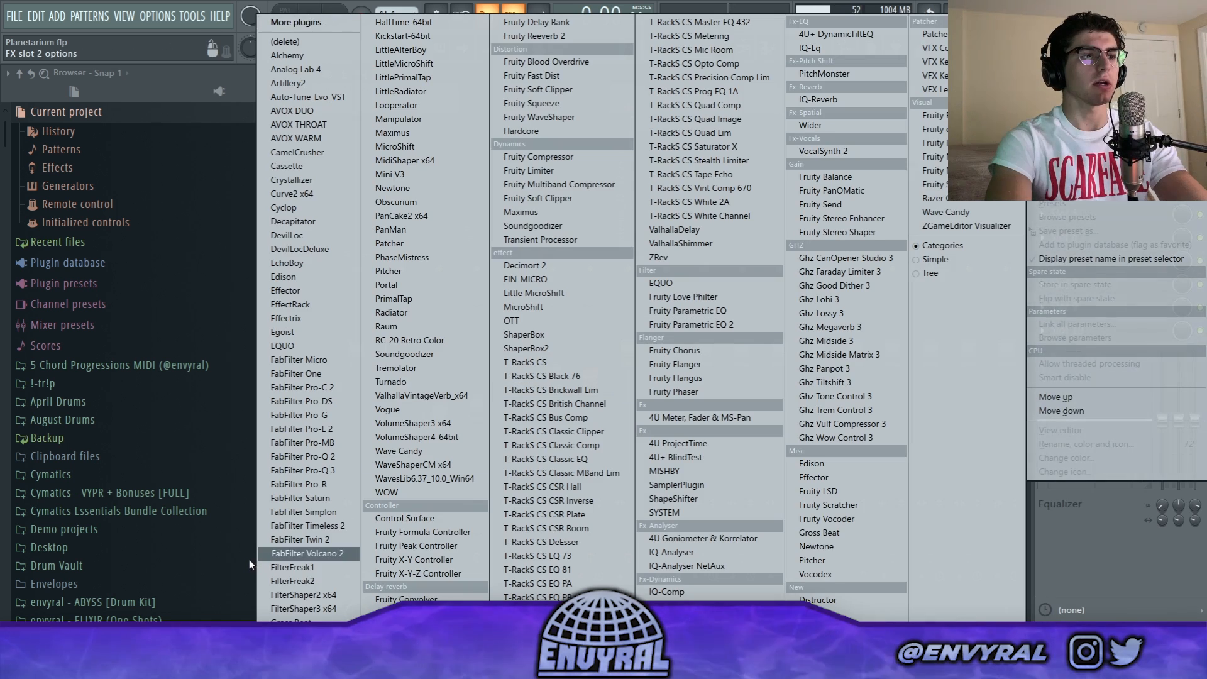
{"action": "left_click", "coordinate": [465, 396]}
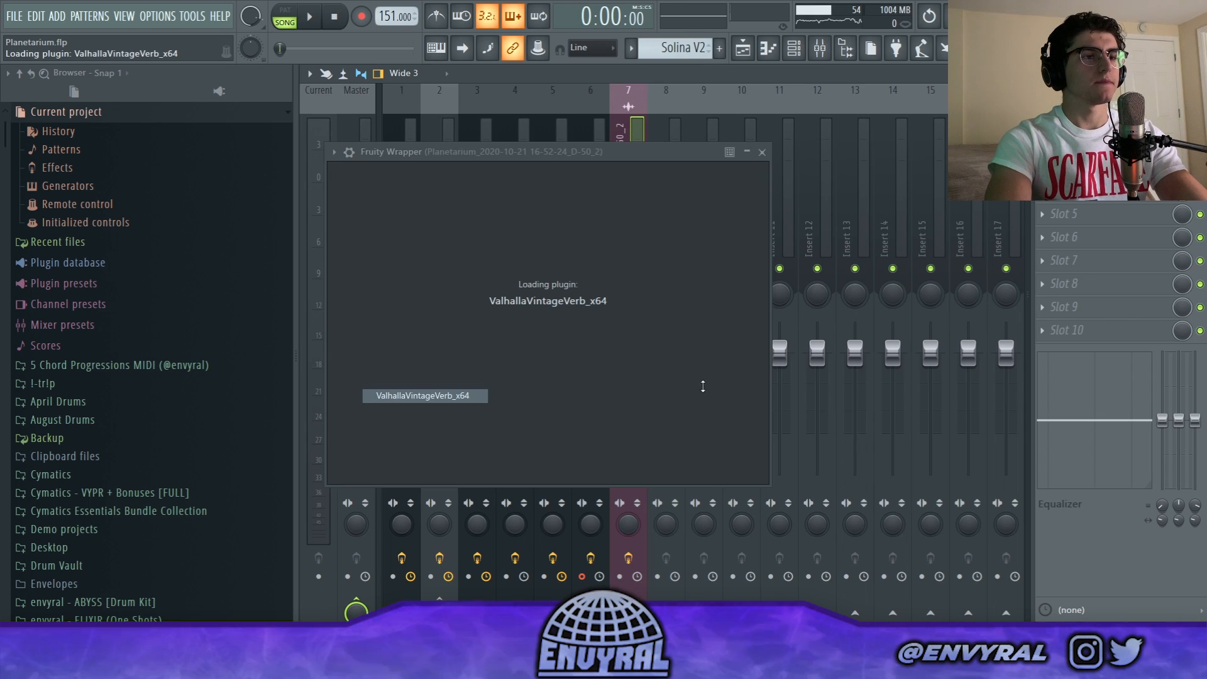
{"action": "left_click", "coordinate": [739, 396]}
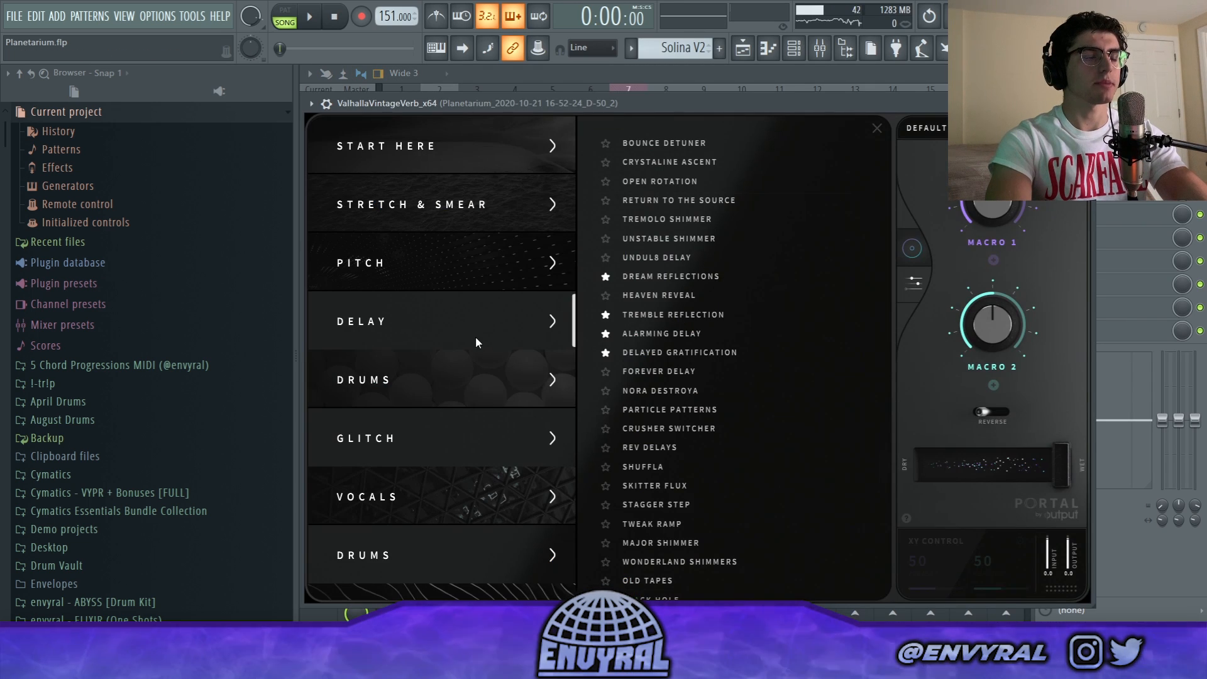
Try Portal's Crystaline Ascent preset during playback with dry/wet at 42 %, and switch to the Forever Delay preset
{"action": "left_click", "coordinate": [654, 200]}
{"action": "left_click", "coordinate": [666, 161]}
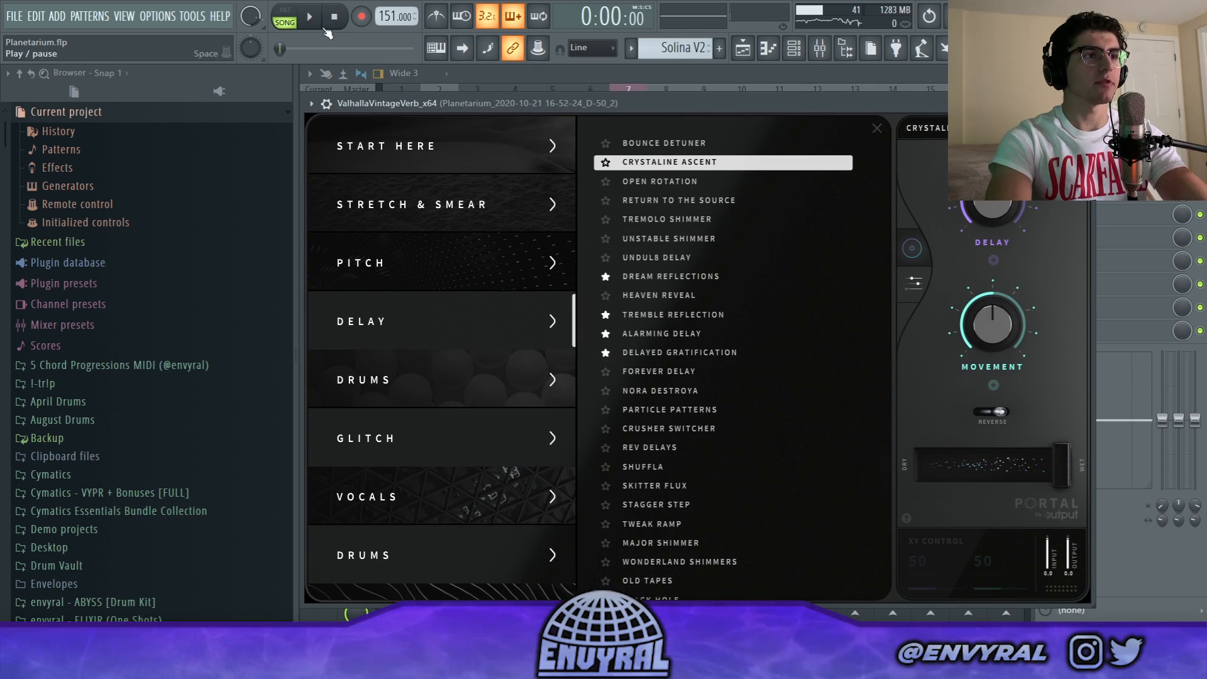
{"action": "left_click", "coordinate": [309, 18]}
{"action": "left_click", "coordinate": [914, 270]}
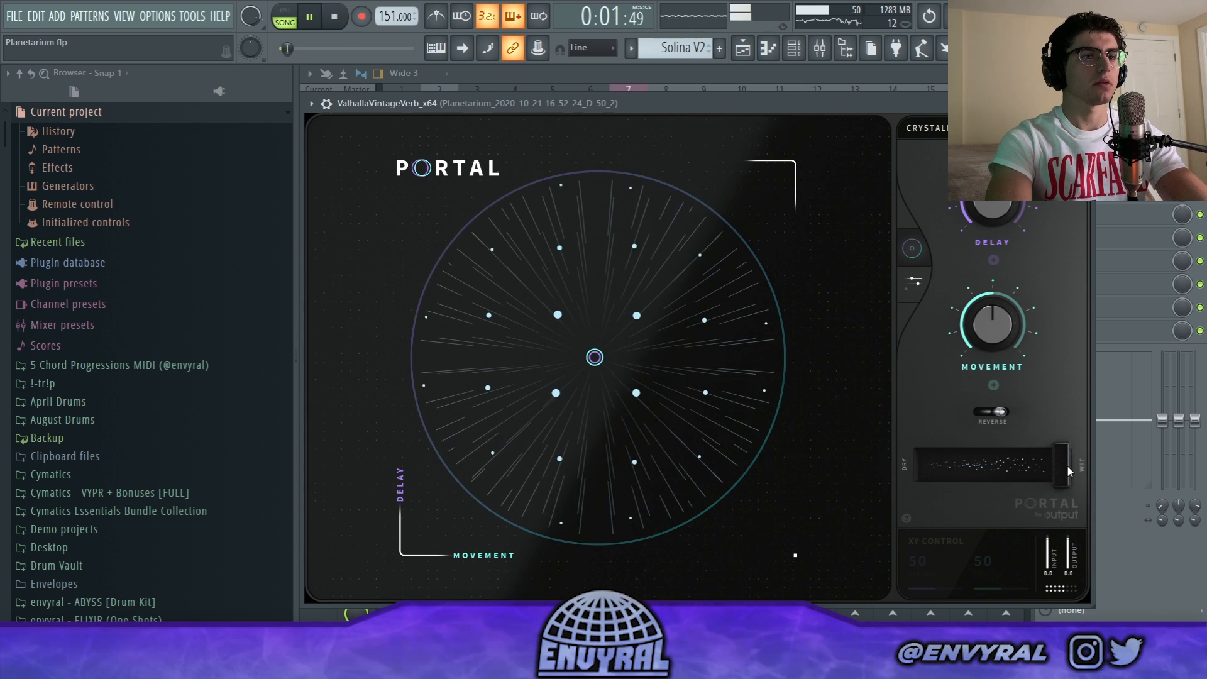
{"action": "left_click_drag", "start_coordinate": [1063, 465], "coordinate": [974, 462]}
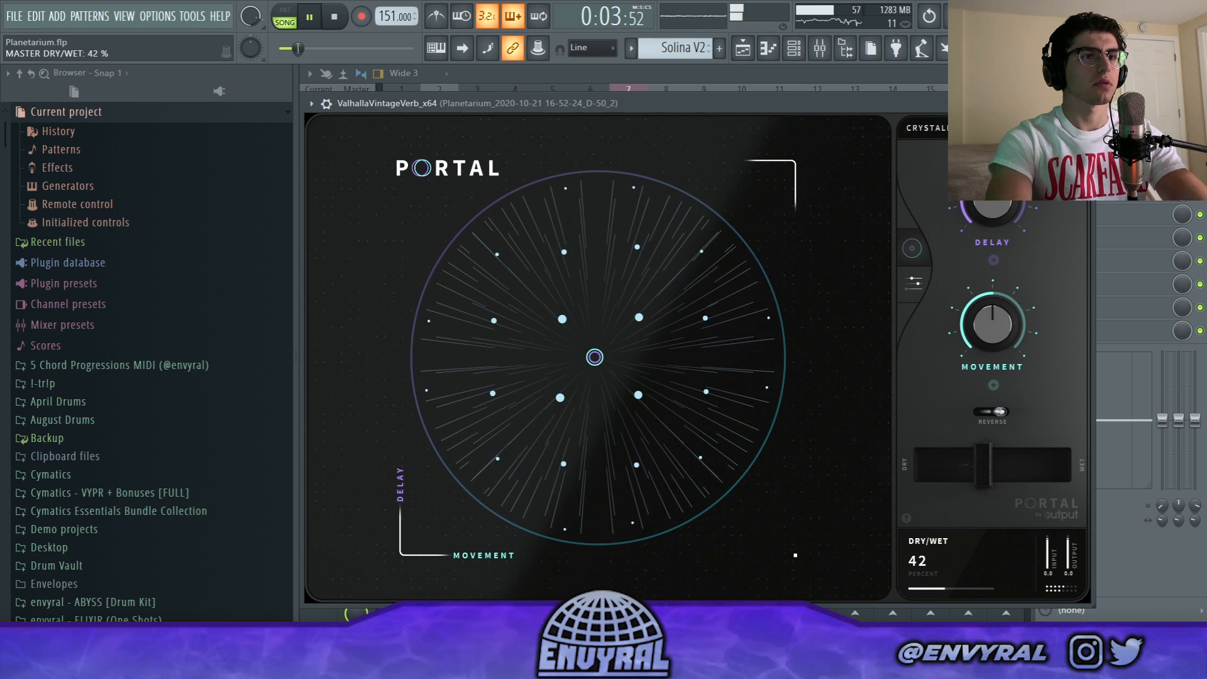
{"action": "left_click", "coordinate": [943, 127]}
{"action": "left_click", "coordinate": [702, 372]}
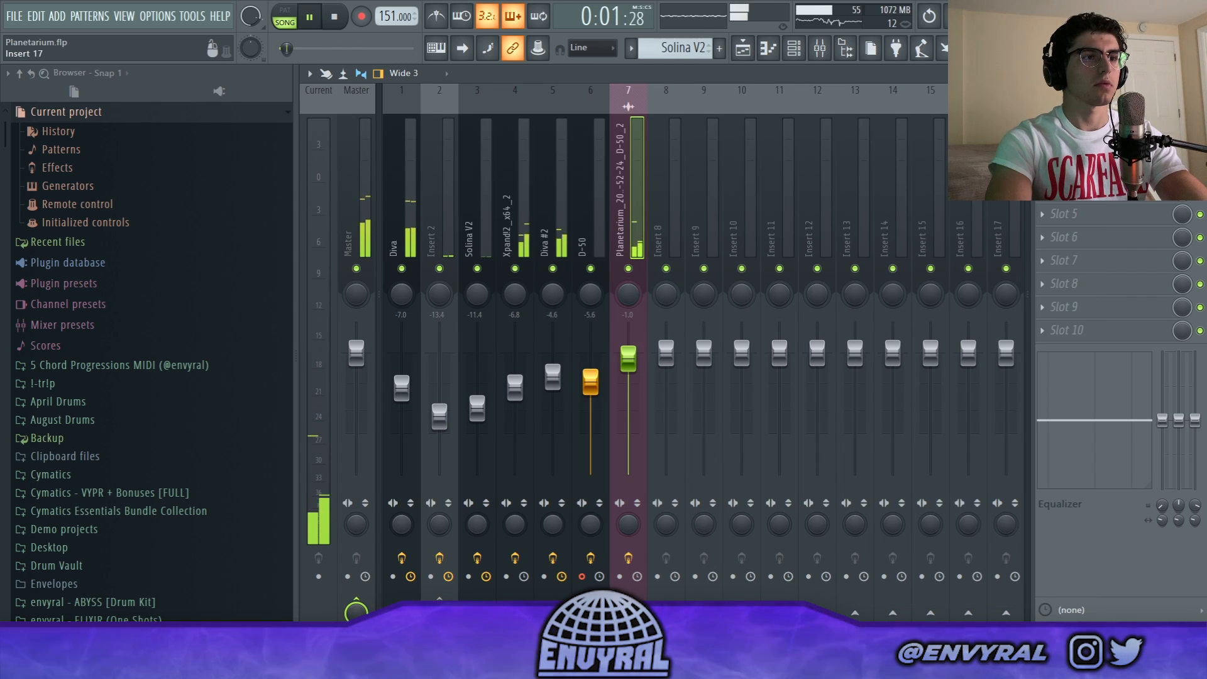
Load the Wider effect into the third effect slot of mixer track 7
{"action": "left_click", "coordinate": [1042, 167]}
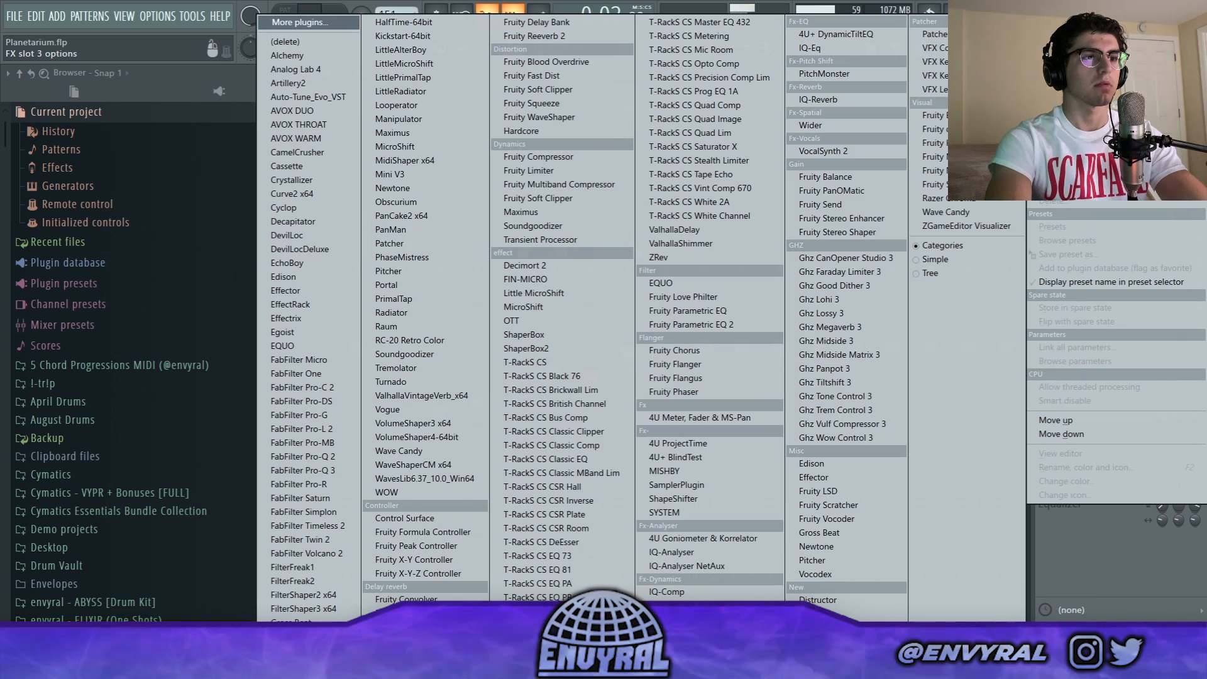
{"action": "left_click", "coordinate": [1062, 144]}
{"action": "key", "text": "space"}
{"action": "left_click", "coordinate": [1062, 167]}
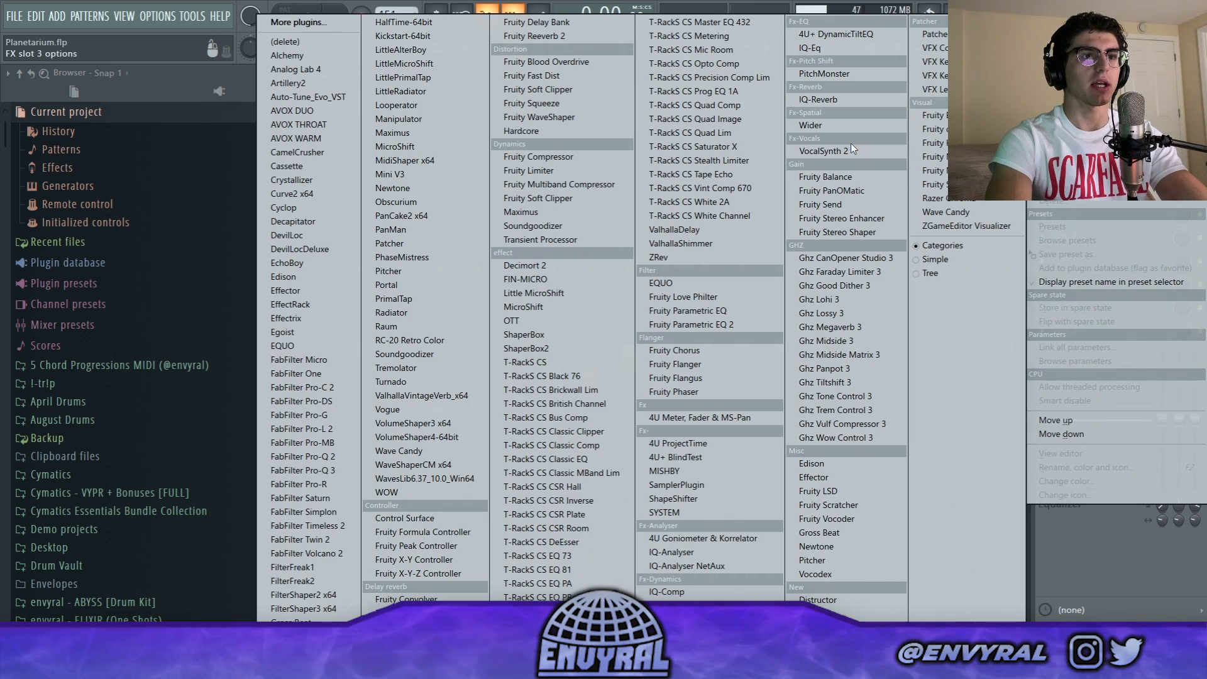
{"action": "left_click", "coordinate": [829, 125]}
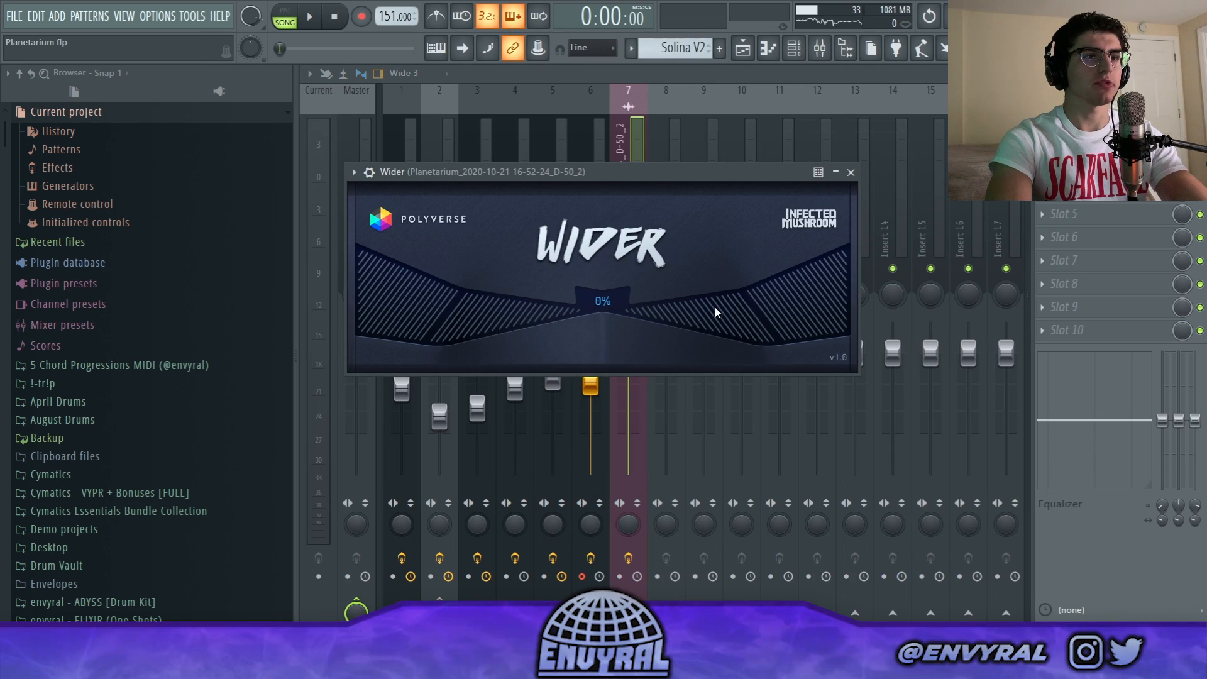
Set Wider's stereo width to 154% on mixer track 7 and close the plugin
{"action": "left_click_drag", "start_coordinate": [715, 306], "coordinate": [849, 280]}
{"action": "left_click_drag", "start_coordinate": [757, 339], "coordinate": [785, 308]}
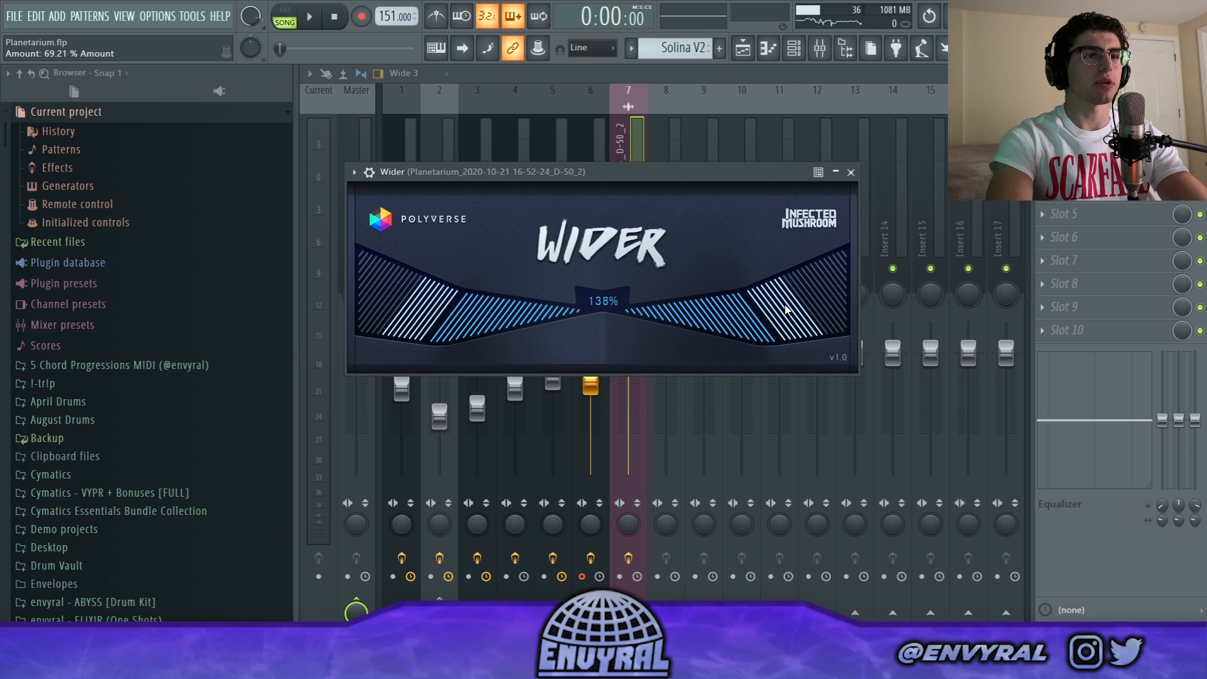
{"action": "left_click", "coordinate": [851, 172]}
{"action": "left_click", "coordinate": [1074, 121]}
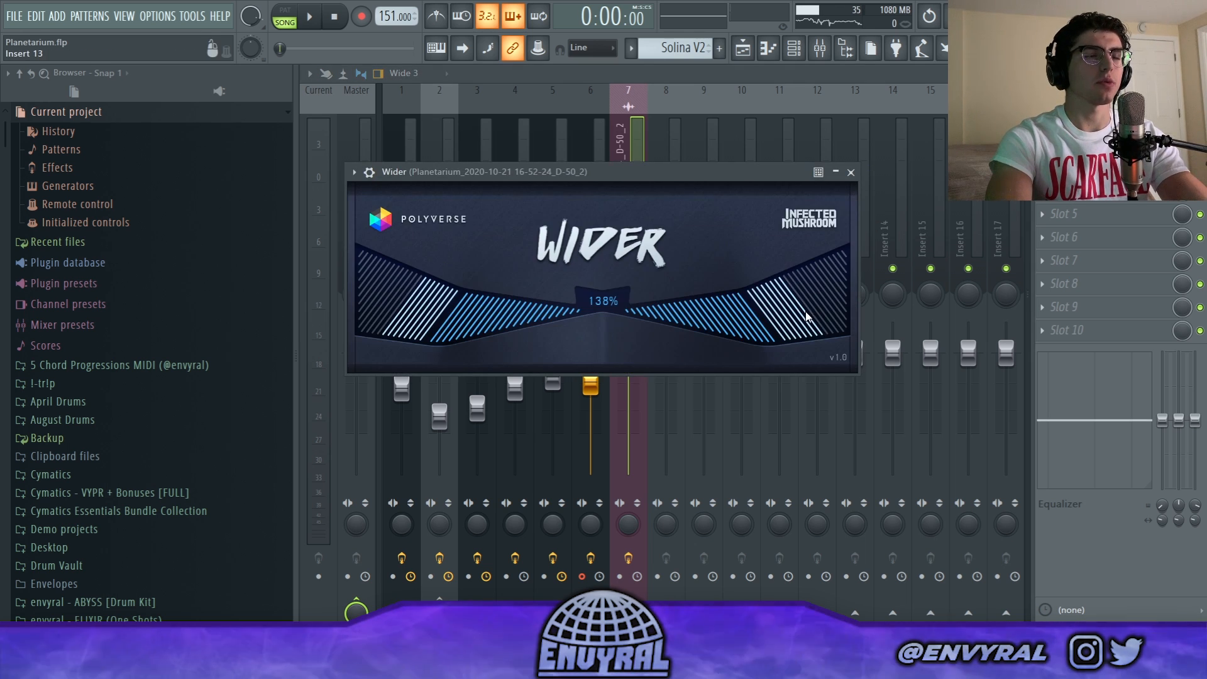
{"action": "left_click_drag", "start_coordinate": [787, 311], "coordinate": [800, 289]}
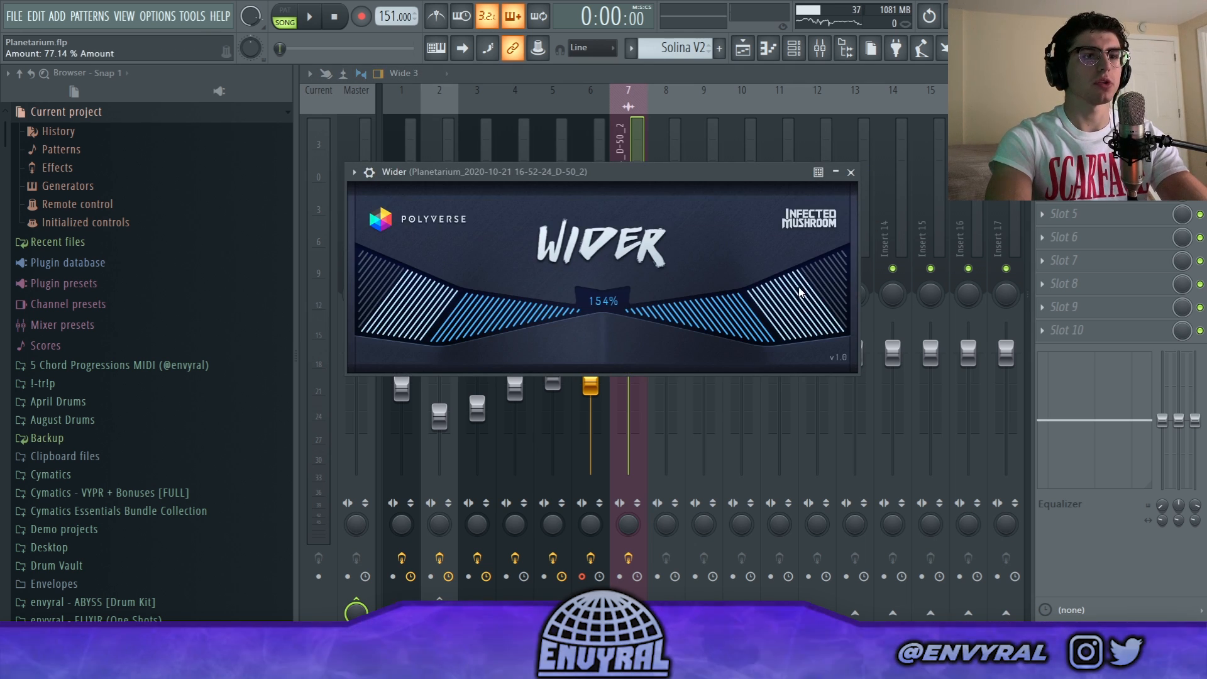
{"action": "left_click", "coordinate": [852, 172]}
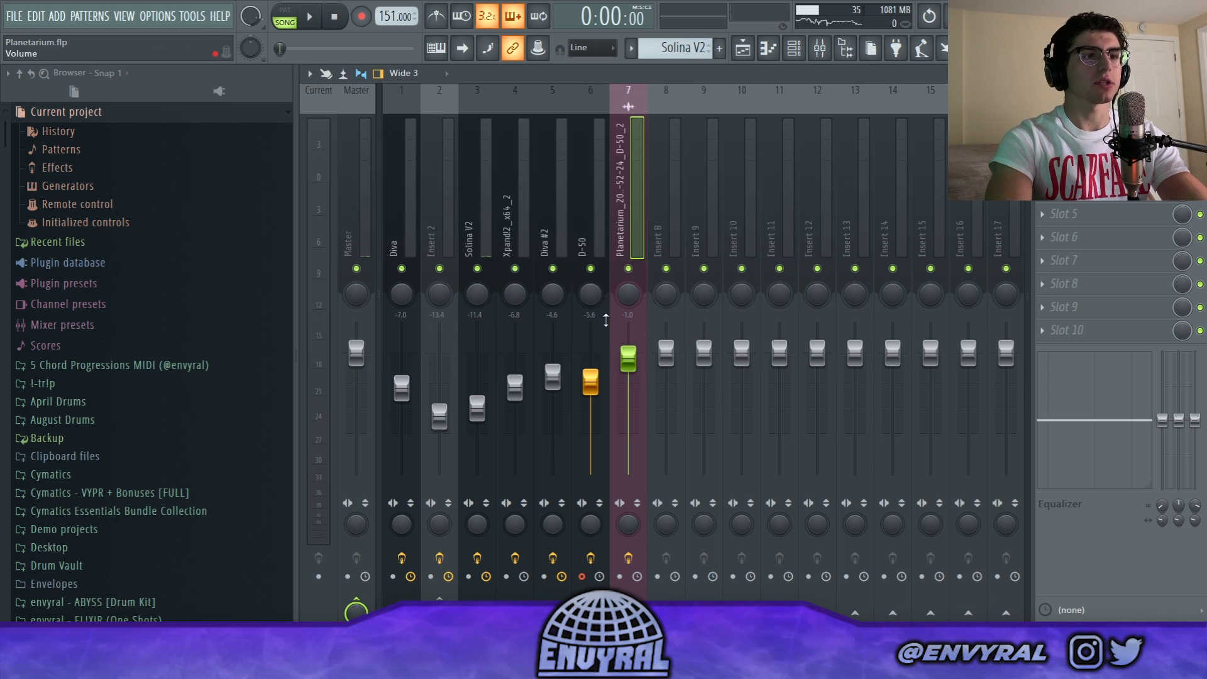
Play the song and lower mixer track 7's volume to about -5.4 dB
{"action": "key", "text": "space"}
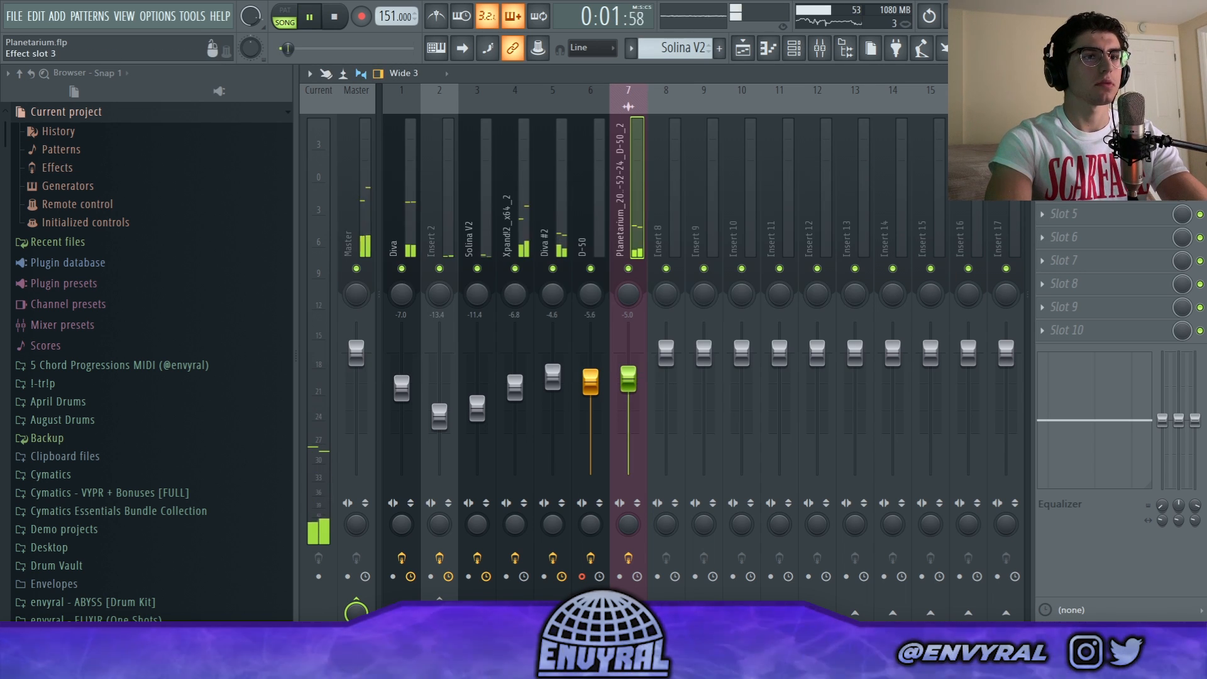
{"action": "left_click", "coordinate": [1078, 168]}
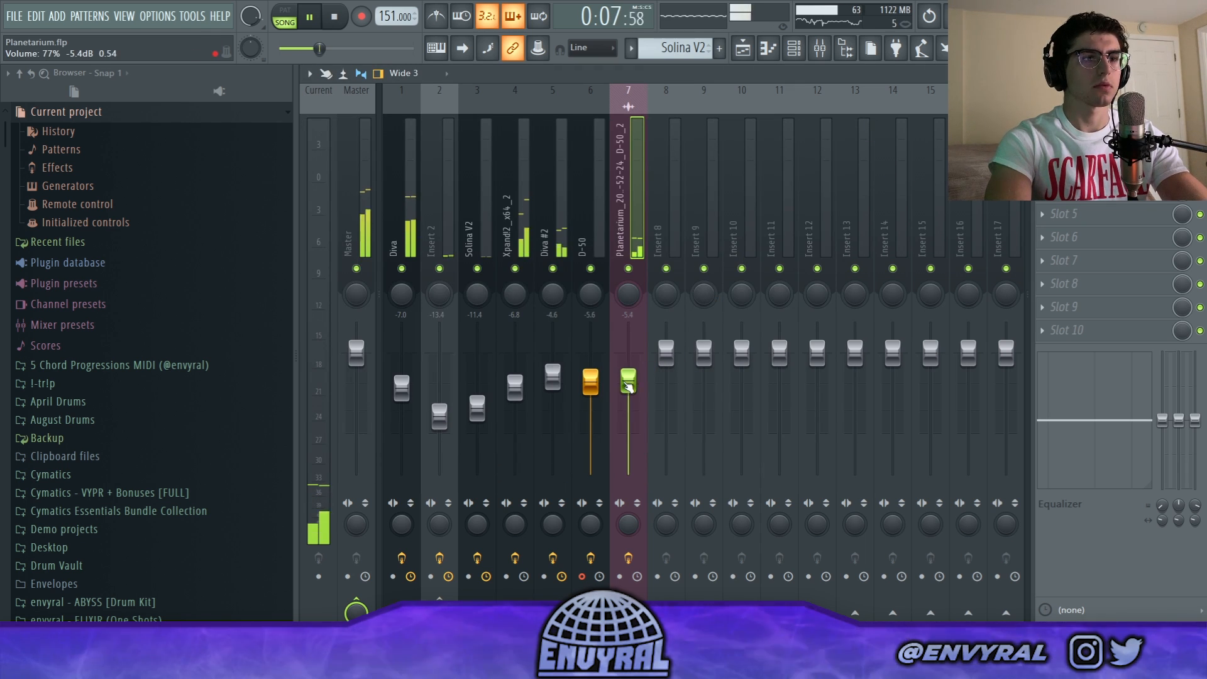
Place Pattern 6 on playlist Track 9 at bar 9 and expand the envyral - TETRACTYS [Drum Kit] (Draft) folder in the browser
{"action": "left_click", "coordinate": [743, 49]}
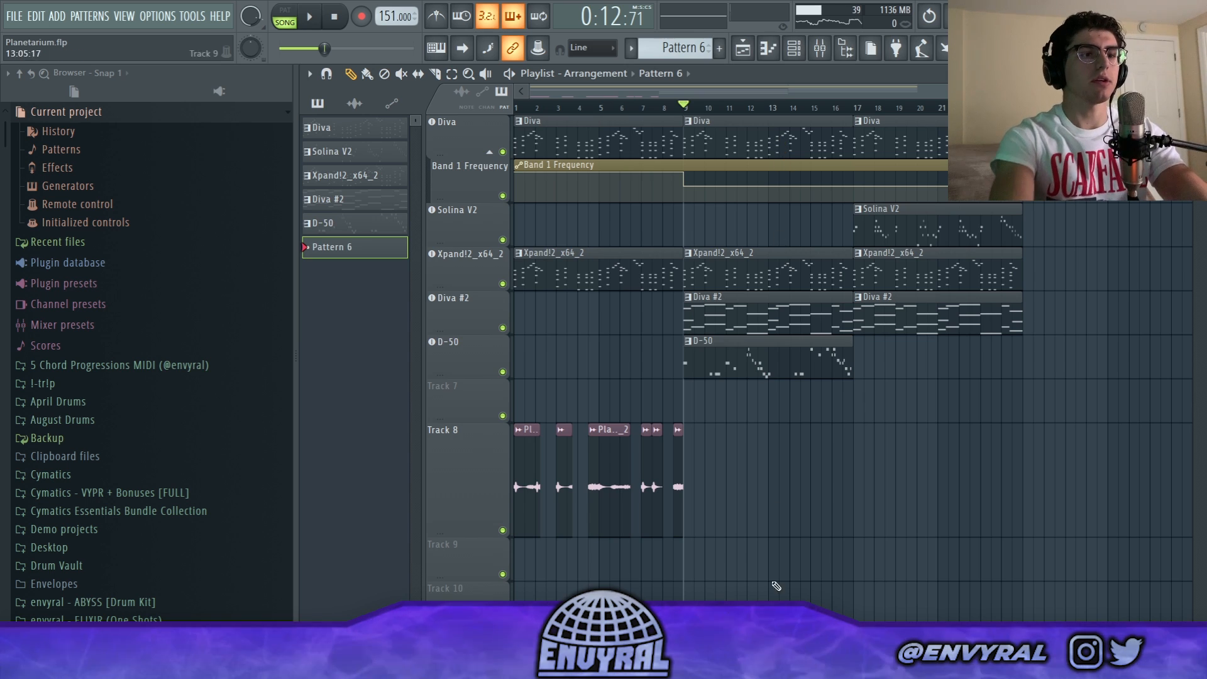
{"action": "left_click", "coordinate": [698, 556]}
{"action": "scroll", "coordinate": [183, 289], "scroll_direction": "down", "scroll_amount": 7}
{"action": "left_click", "coordinate": [182, 289]}
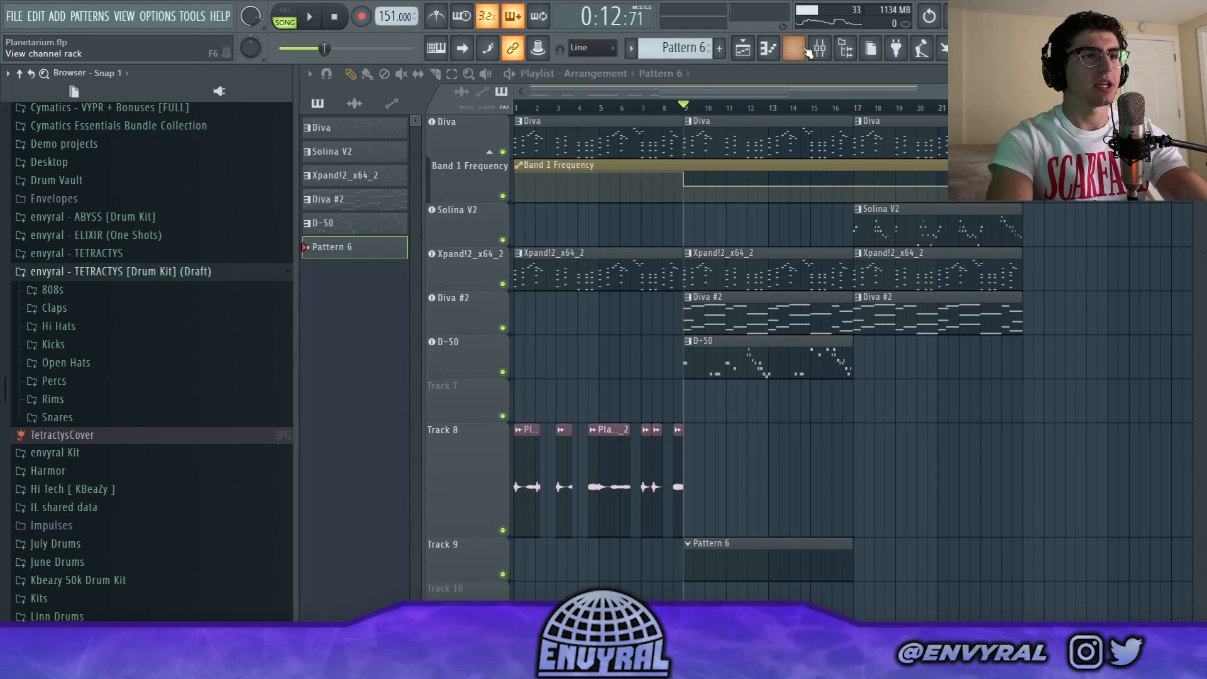
Audition the kit's claps over the playing song and add Clap - Kaio and Hi Hat - Enemy to the channel rack
{"action": "left_click", "coordinate": [794, 48]}
{"action": "key", "text": "space"}
{"action": "left_click", "coordinate": [54, 307]}
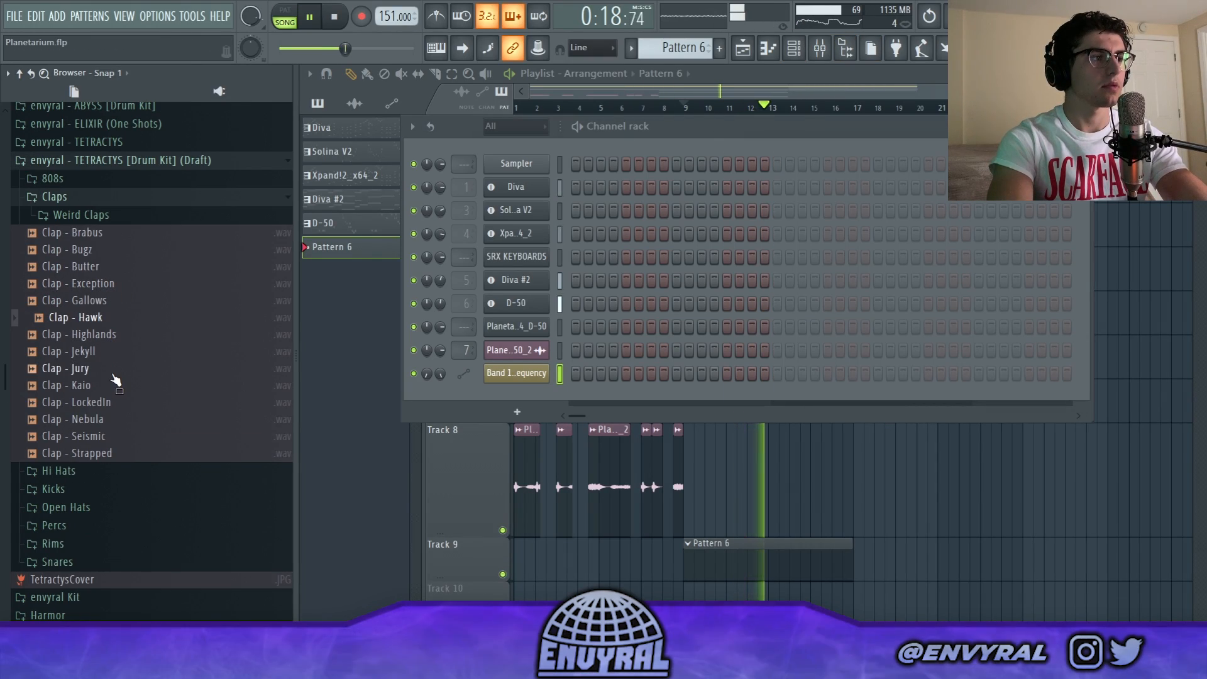
{"action": "left_click", "coordinate": [112, 373]}
{"action": "left_click", "coordinate": [111, 386]}
{"action": "left_click", "coordinate": [109, 401]}
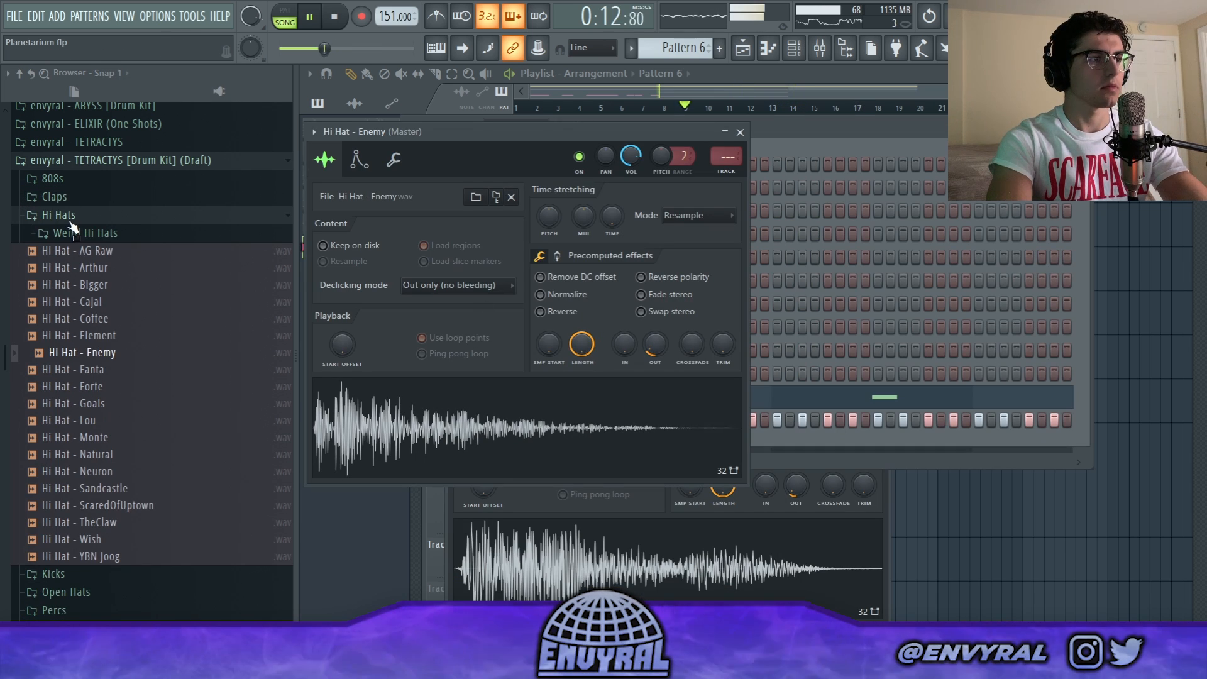
Open the kit's 808s folder and audition 808 - IndianaJones over the playing beat
{"action": "left_click", "coordinate": [60, 215]}
{"action": "left_click", "coordinate": [54, 196]}
{"action": "left_click", "coordinate": [53, 178]}
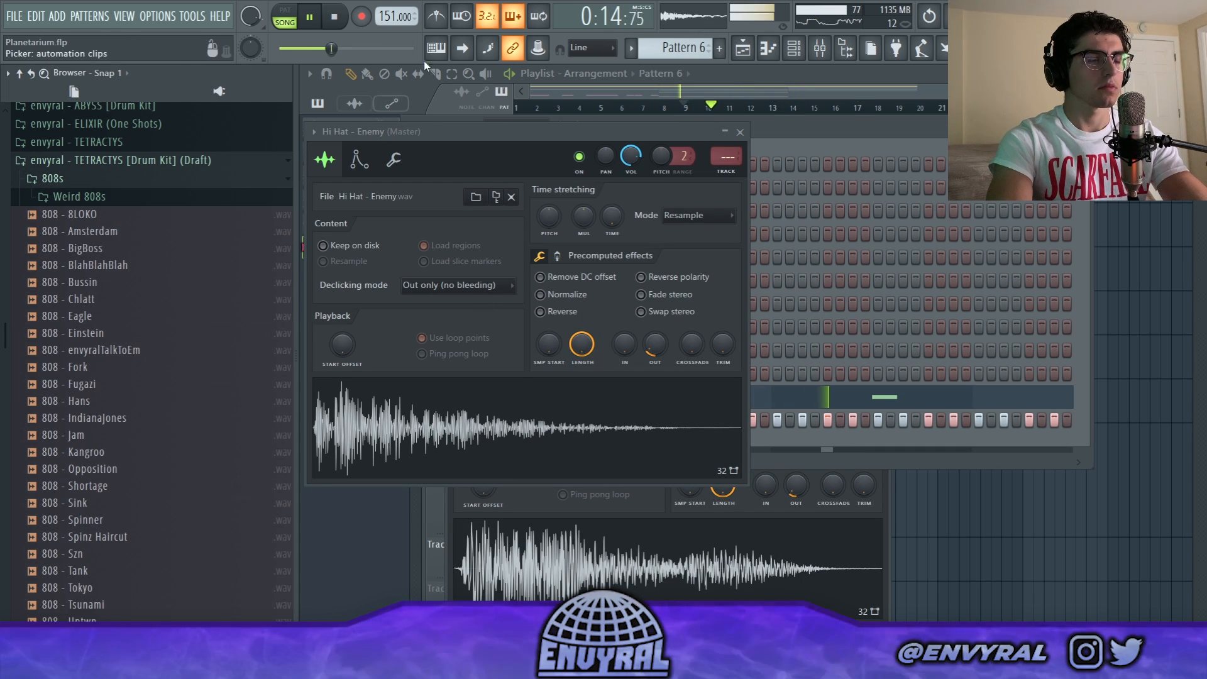
{"action": "left_click", "coordinate": [90, 418]}
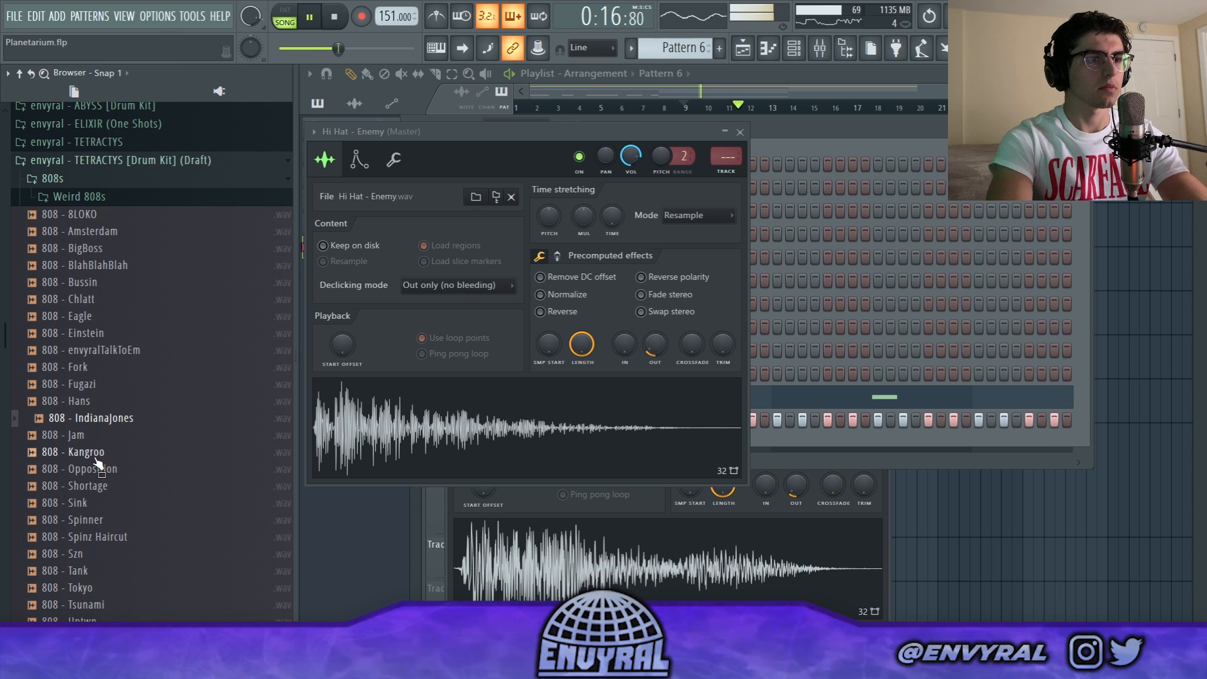
{"action": "left_click", "coordinate": [829, 135]}
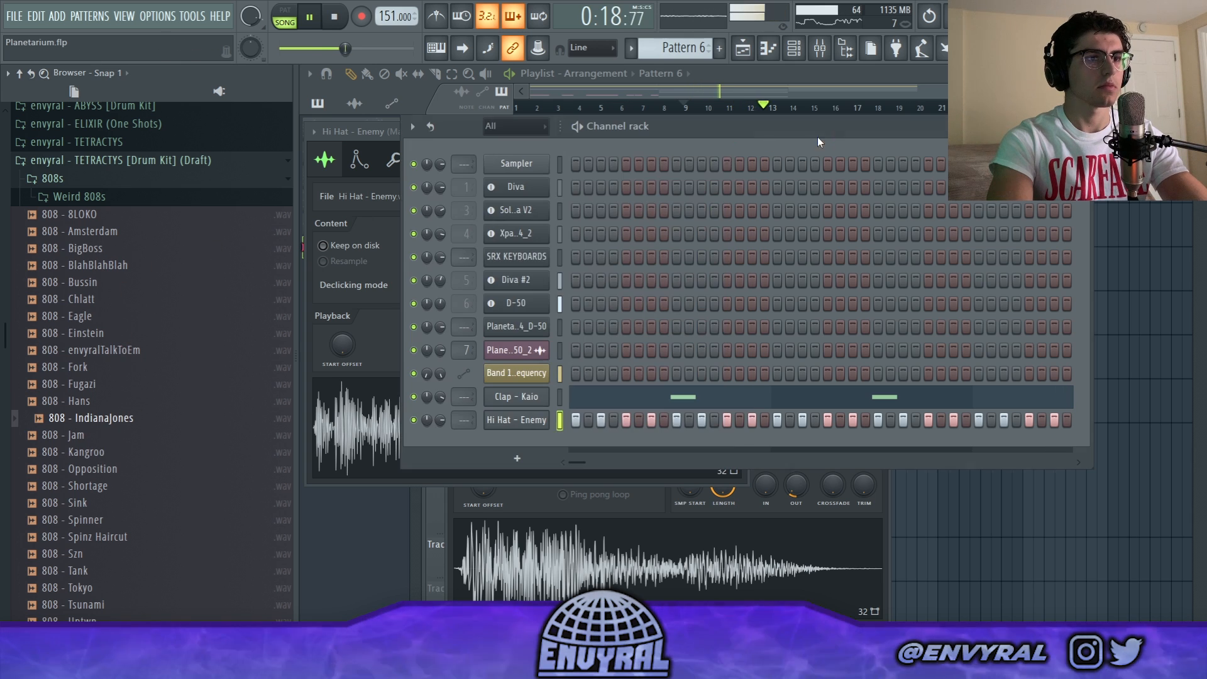
Audition more 808s, add 808 - Chlatt, and write and adjust its bass line over bars 1 to 8
{"action": "left_click", "coordinate": [126, 248]}
{"action": "left_click", "coordinate": [126, 234]}
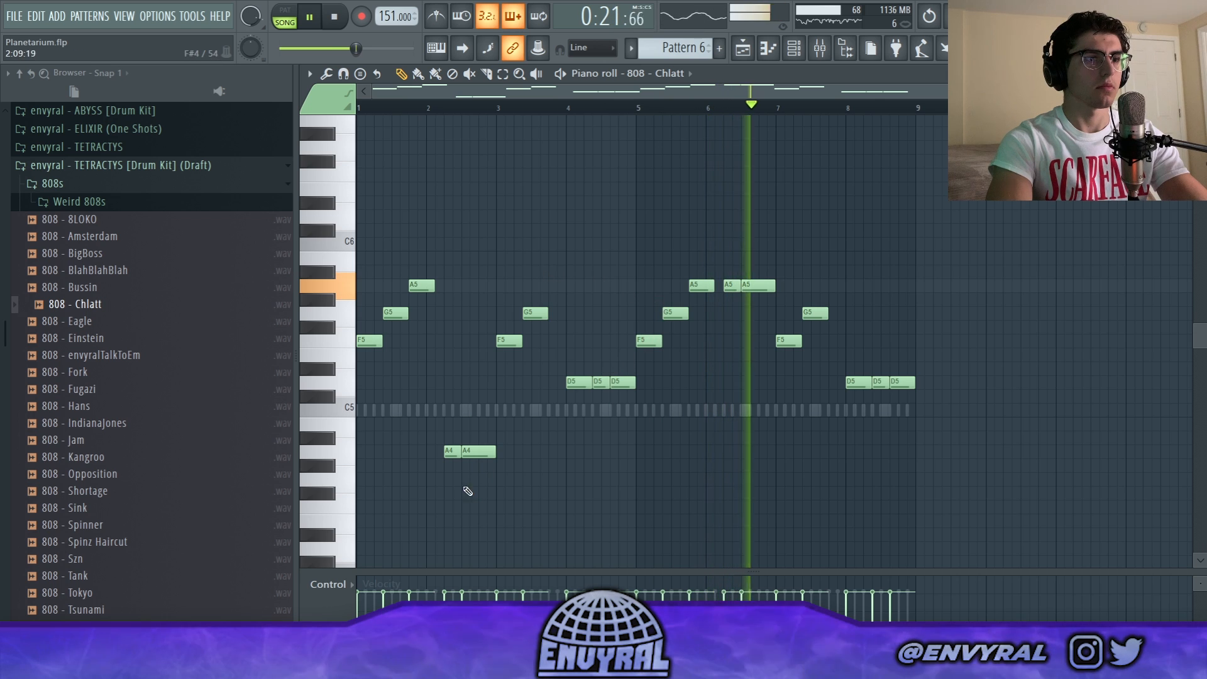
{"action": "key", "text": "space"}
{"action": "left_click_drag", "start_coordinate": [450, 451], "coordinate": [455, 369]}
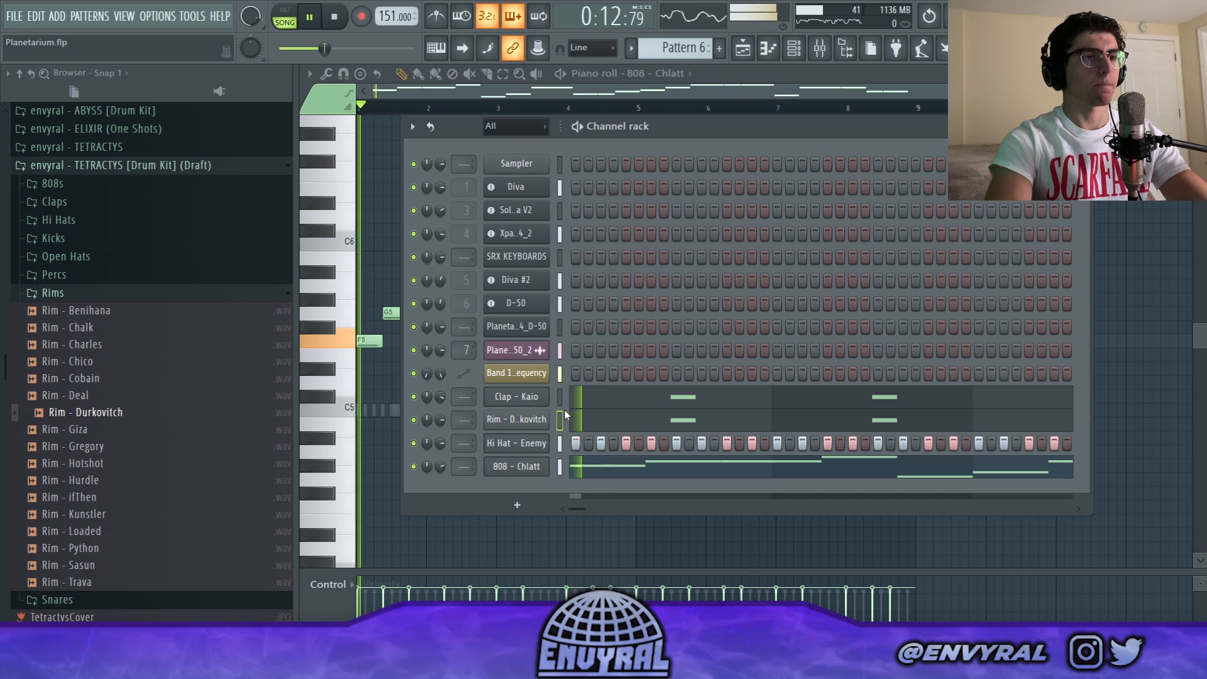
Try the Rim - Durkovitch notes at pitches up to three semitones above C5 during playback
{"action": "left_click", "coordinate": [638, 421]}
{"action": "key", "text": "ctrl+a"}
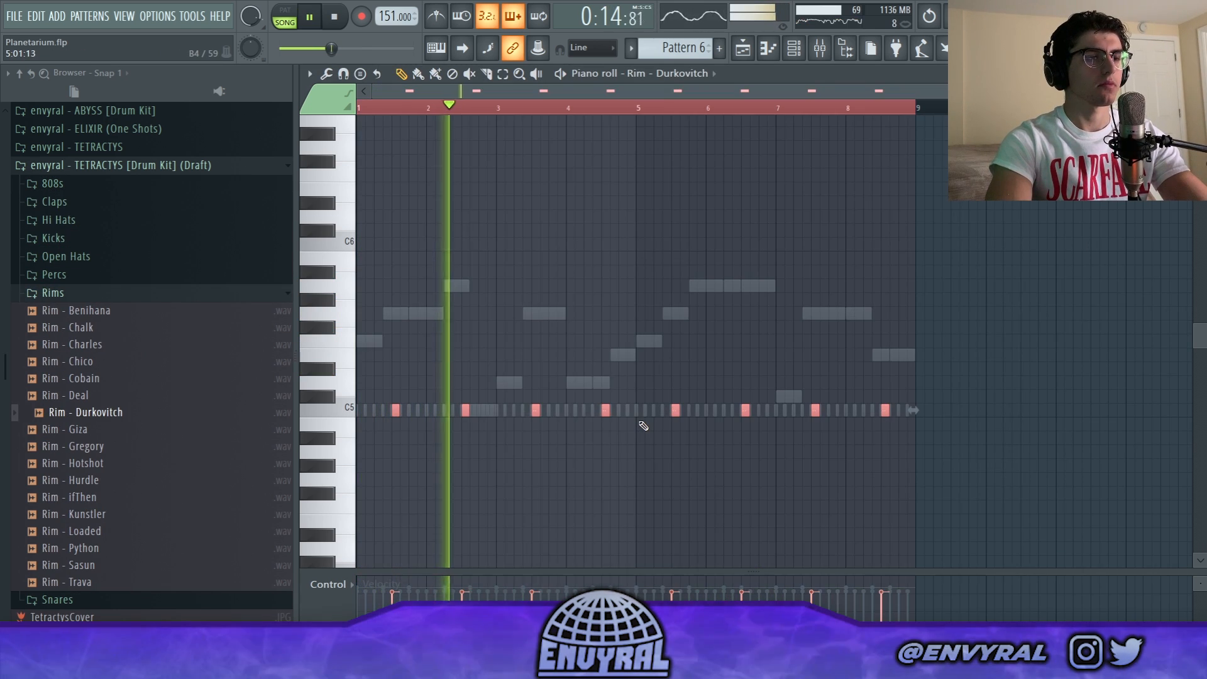
{"action": "key", "text": "shift+Up"}
{"action": "key", "text": "shift+Up"}
{"action": "key", "text": "shift+Up"}
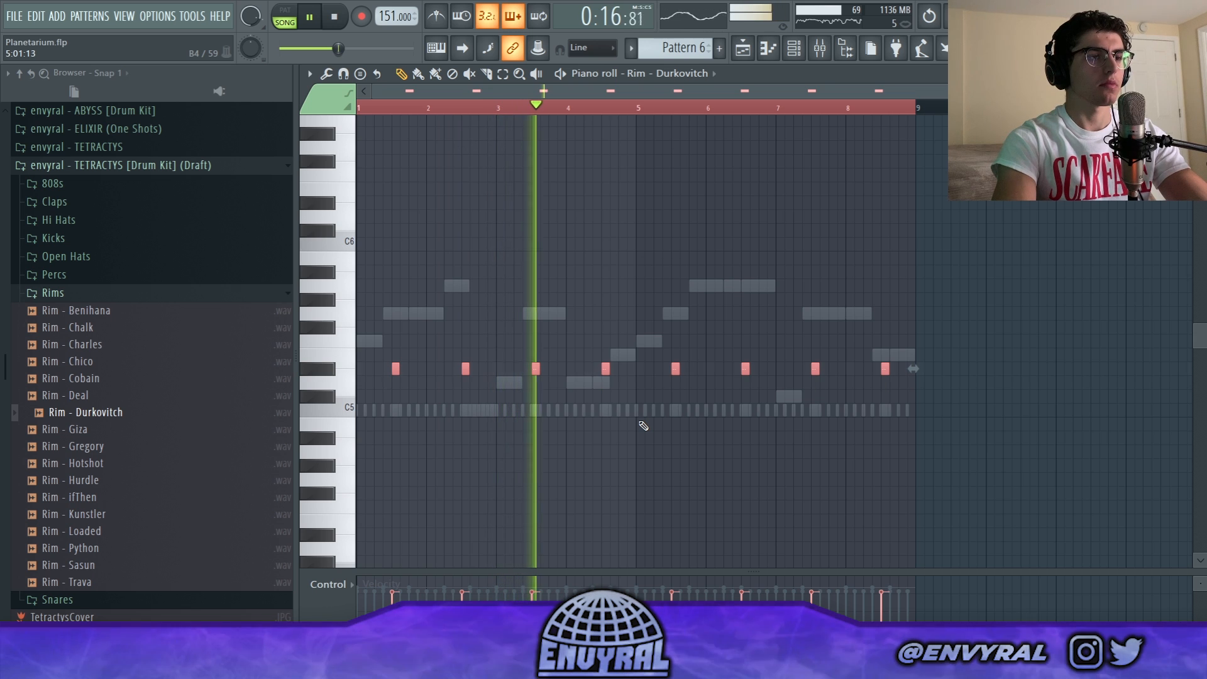
{"action": "key", "text": "shift+Down"}
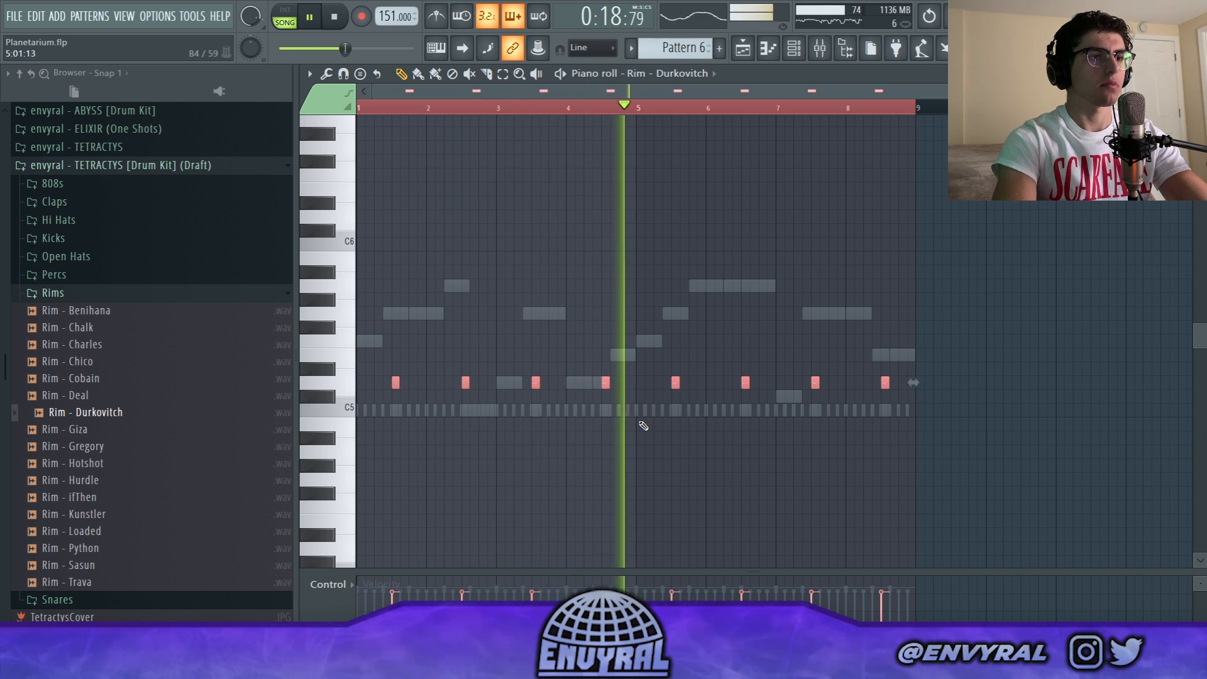
{"action": "key", "text": "shift+Down"}
{"action": "key", "text": "shift+Down"}
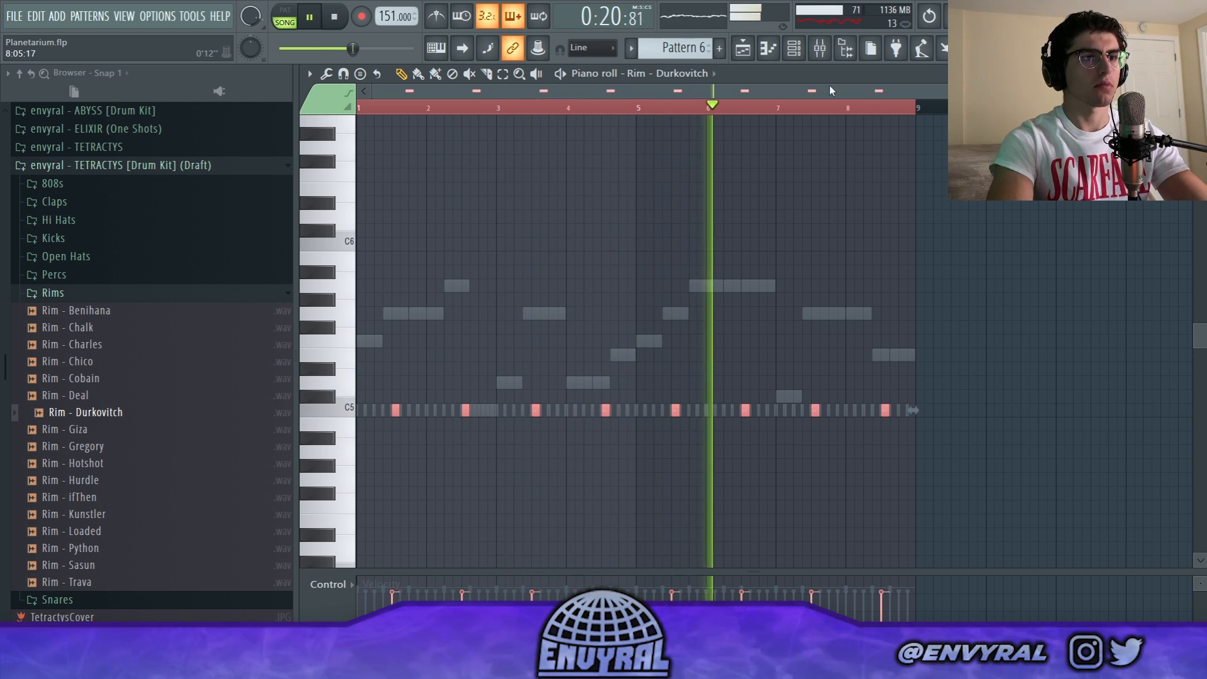
Delete two Hi Hat - Enemy hits near the end of bar 1 and add lower-pitched hits in bar 2
{"action": "key", "text": "F6"}
{"action": "left_click", "coordinate": [546, 423]}
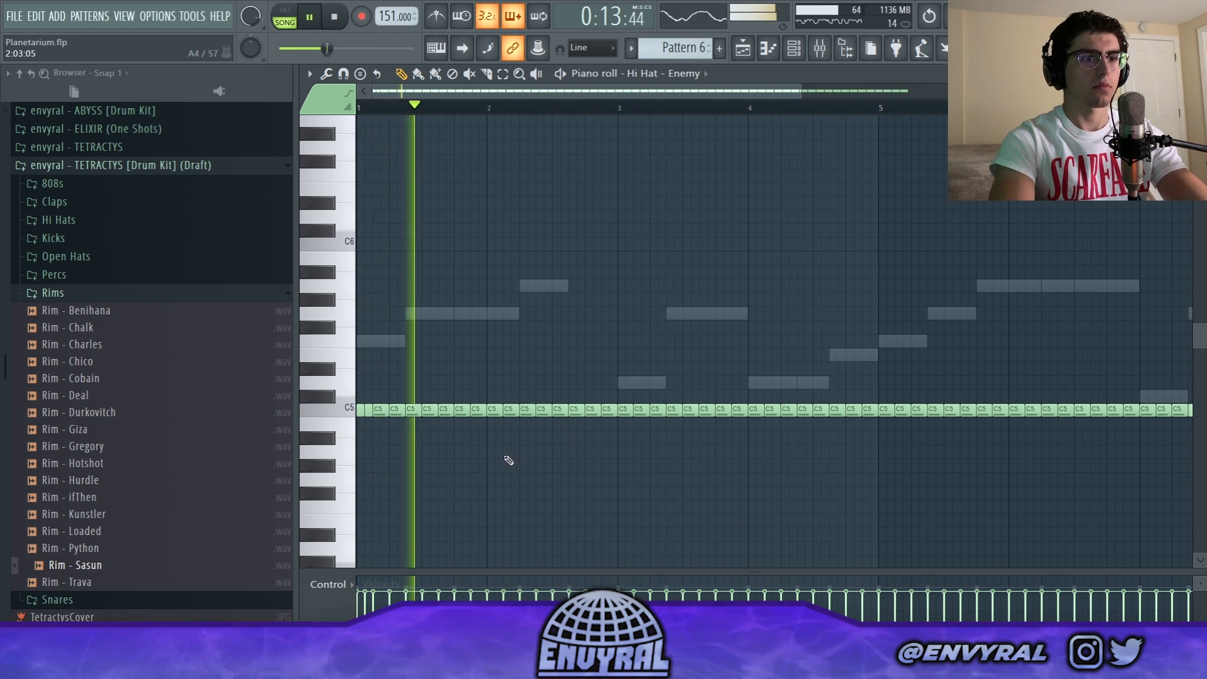
{"action": "right_click", "coordinate": [463, 409]}
{"action": "right_click", "coordinate": [447, 409]}
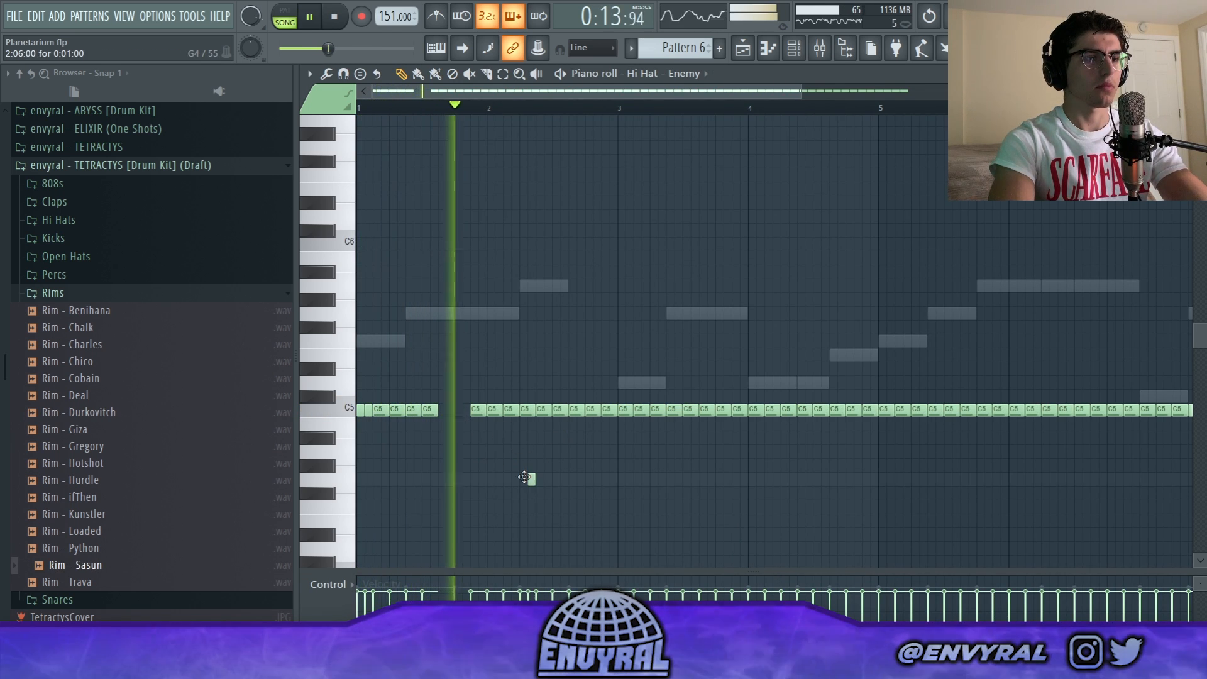
{"action": "left_click", "coordinate": [523, 479]}
{"action": "key", "text": "space"}
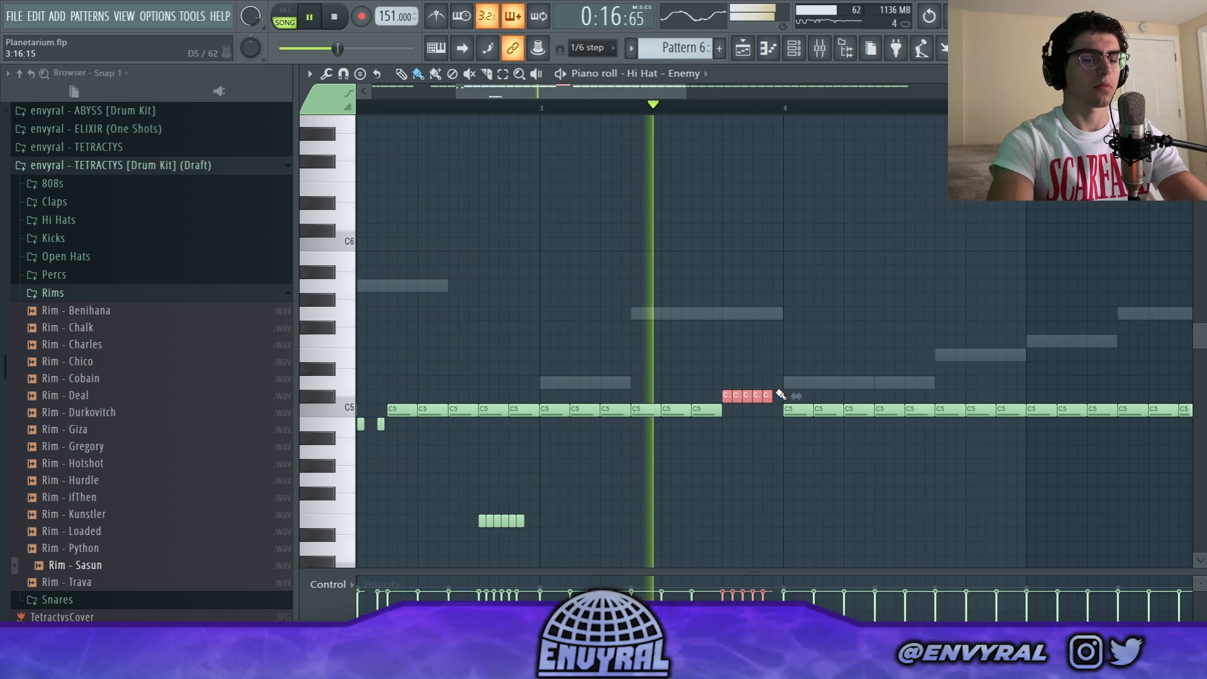
Thin the raised hi-hat roll at the end of bar 3 to three hits with a gap before the last one
{"action": "right_click", "coordinate": [756, 394]}
{"action": "right_click", "coordinate": [747, 395]}
{"action": "left_click", "coordinate": [757, 395]}
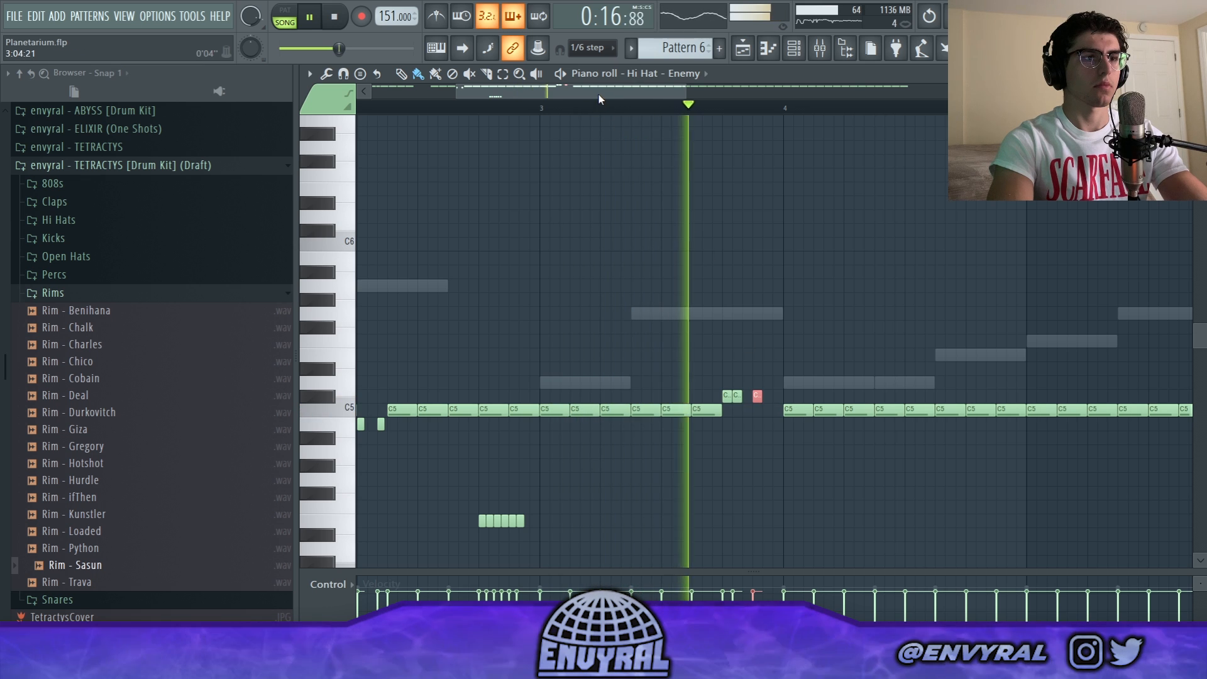
Paint a three-note G#4 hi-hat roll in the second half of bar 4 and play it back
{"action": "left_click_drag", "start_coordinate": [599, 95], "coordinate": [649, 111]}
{"action": "left_click_drag", "start_coordinate": [768, 466], "coordinate": [803, 467]}
{"action": "key", "text": "ctrl+z"}
{"action": "key", "text": "space"}
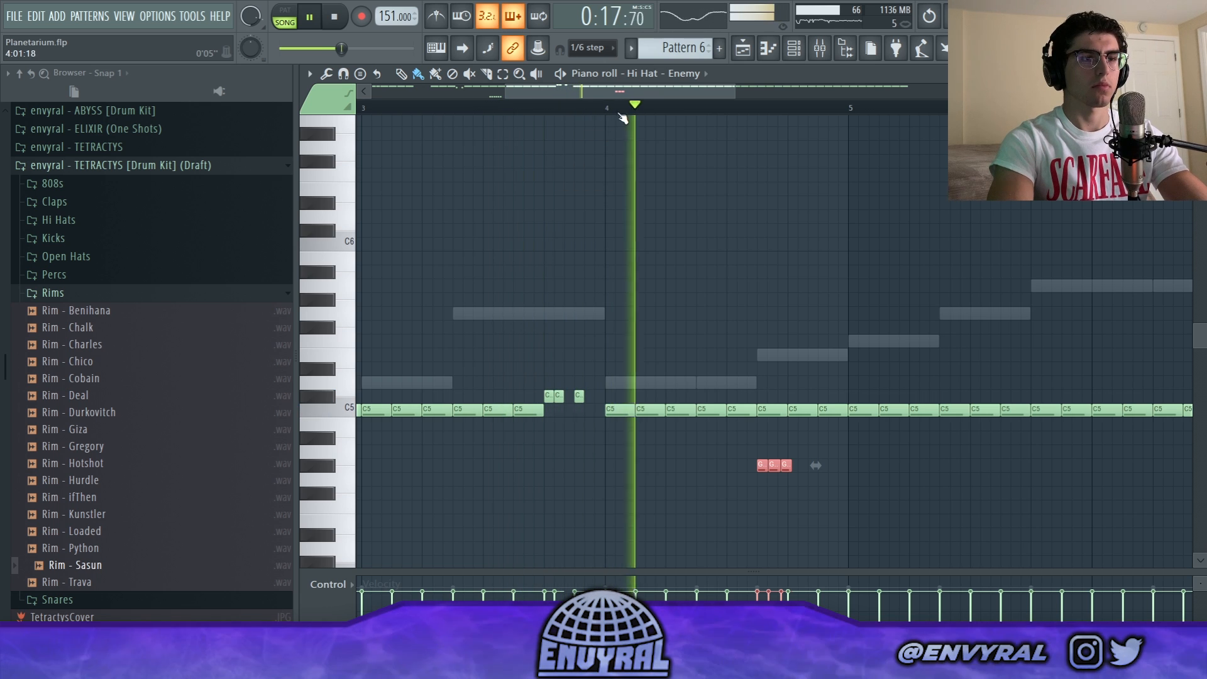
{"action": "left_click_drag", "start_coordinate": [635, 92], "coordinate": [656, 97]}
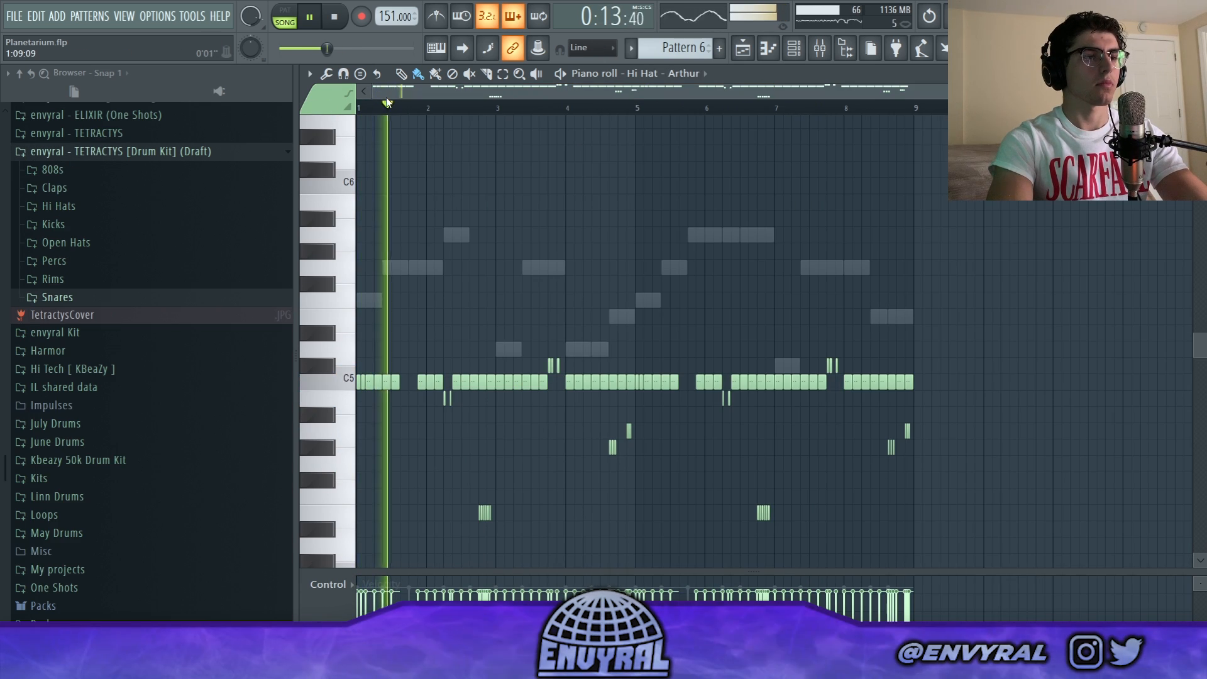
Remove one C5 hit from the Hi Hat - Arthur part in bar 4 and one in bar 7 during playback
{"action": "scroll", "coordinate": [391, 118], "scroll_direction": "up", "scroll_amount": 2}
{"action": "scroll", "coordinate": [521, 183], "scroll_direction": "down", "scroll_amount": 2}
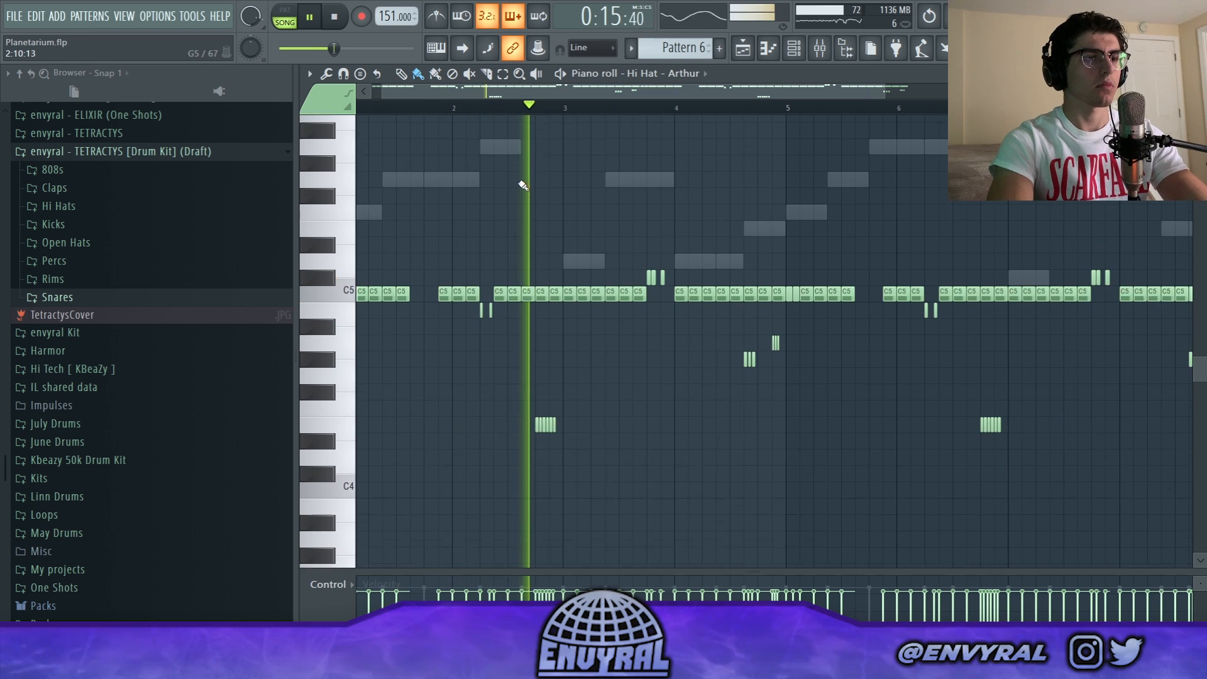
{"action": "left_click_drag", "start_coordinate": [563, 93], "coordinate": [592, 95]}
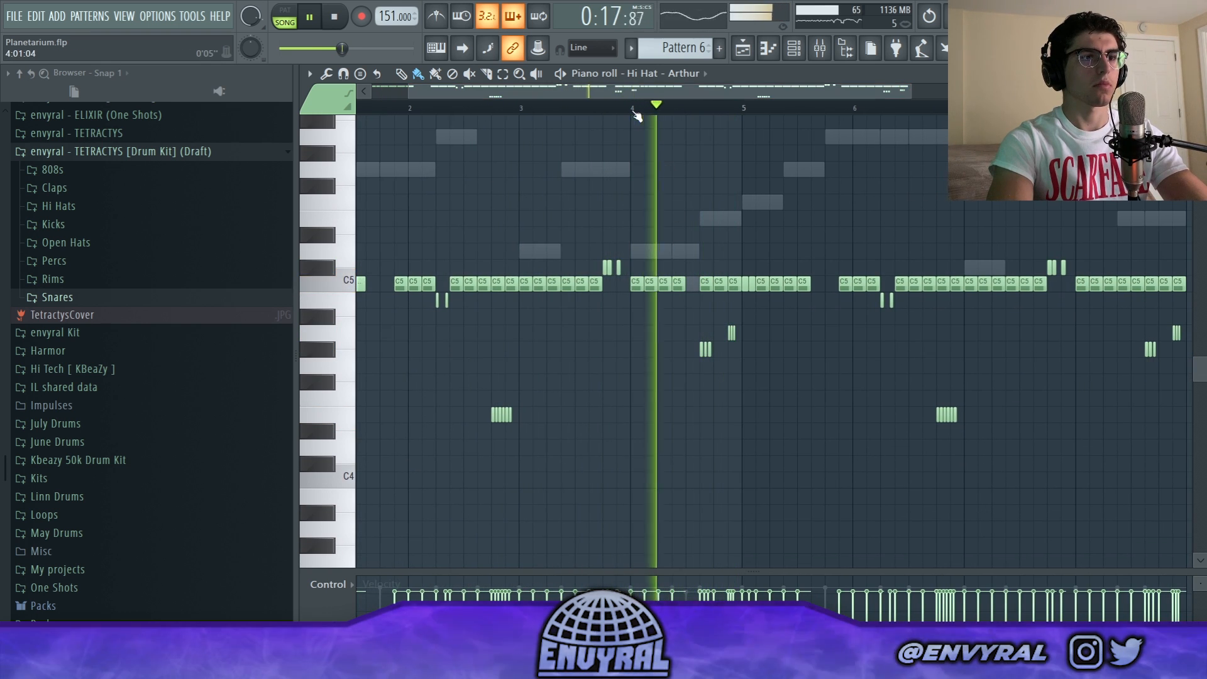
{"action": "left_click_drag", "start_coordinate": [687, 93], "coordinate": [711, 95]}
{"action": "right_click", "coordinate": [974, 287]}
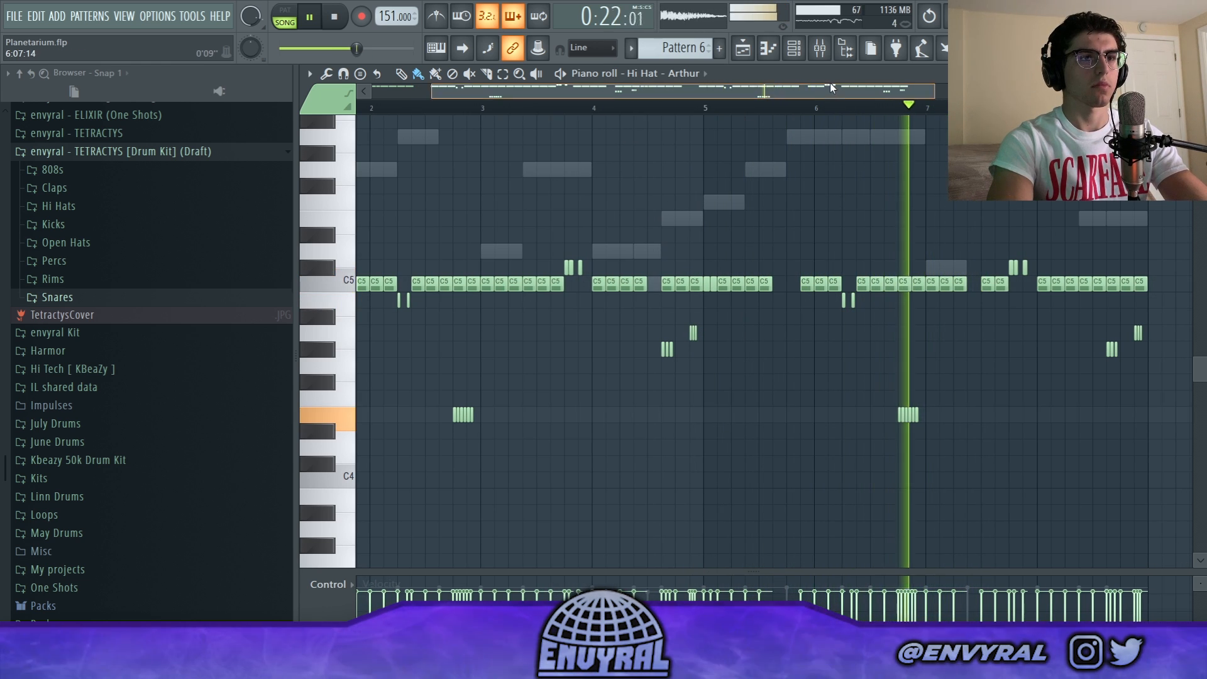
Lower the Snare - Ranch hits early in bar 5 and late in bar 7 to C5
{"action": "scroll", "coordinate": [826, 117], "scroll_direction": "up", "scroll_amount": 2}
{"action": "scroll", "coordinate": [827, 114], "scroll_direction": "up", "scroll_amount": 3}
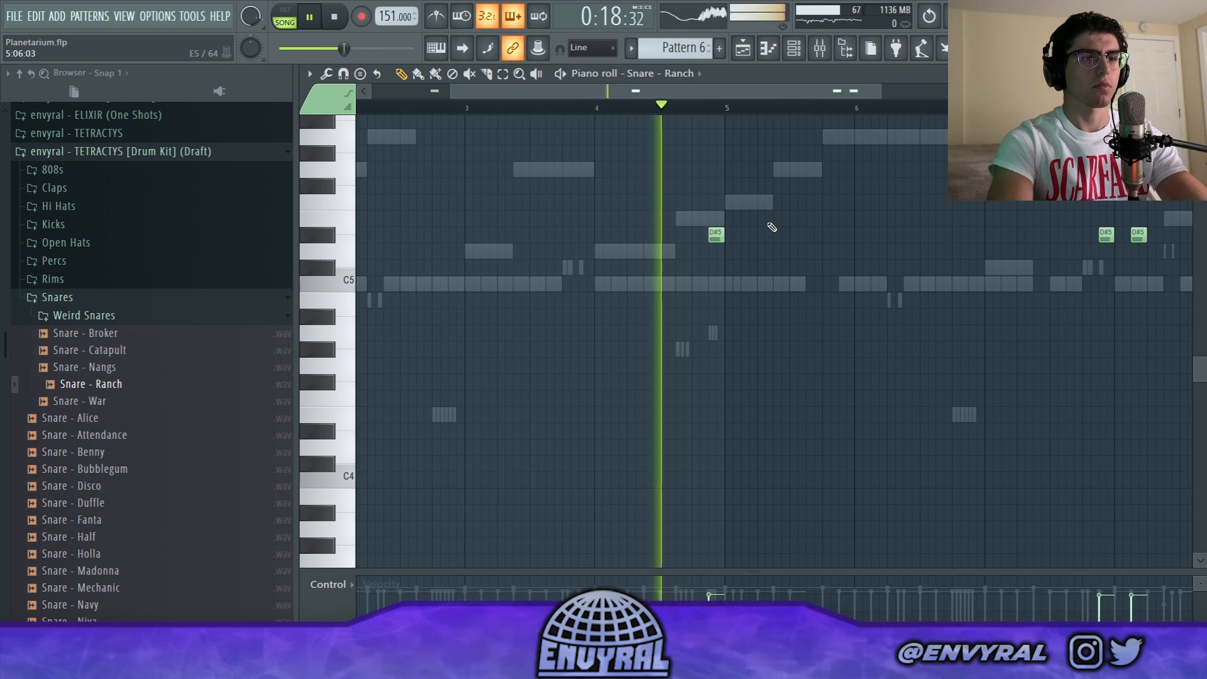
{"action": "scroll", "coordinate": [632, 298], "scroll_direction": "down", "scroll_amount": 6}
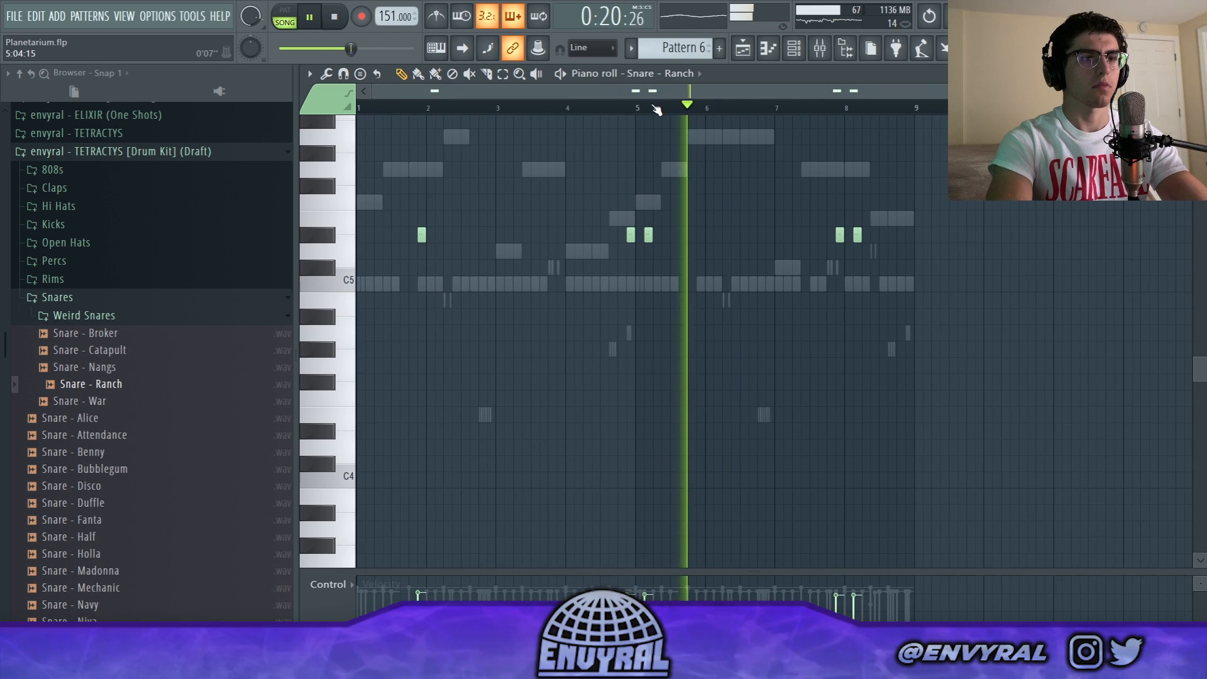
{"action": "left_click", "coordinate": [647, 284]}
{"action": "right_click", "coordinate": [648, 234]}
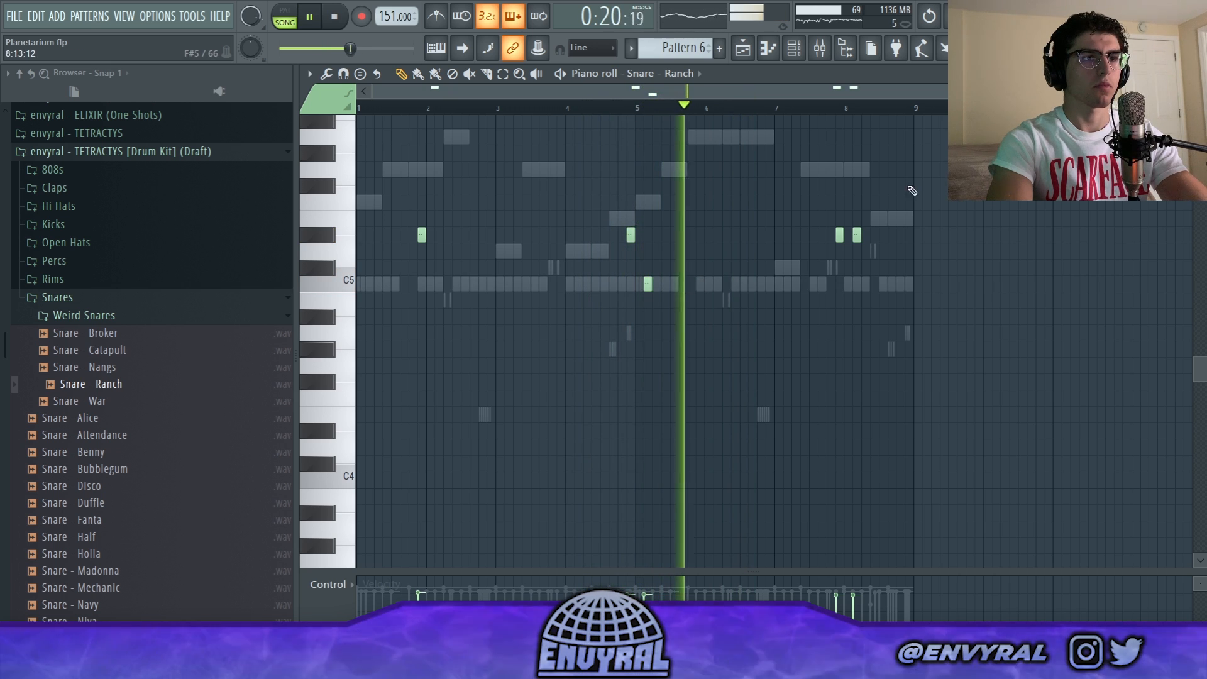
{"action": "left_click", "coordinate": [837, 283]}
{"action": "right_click", "coordinate": [839, 234]}
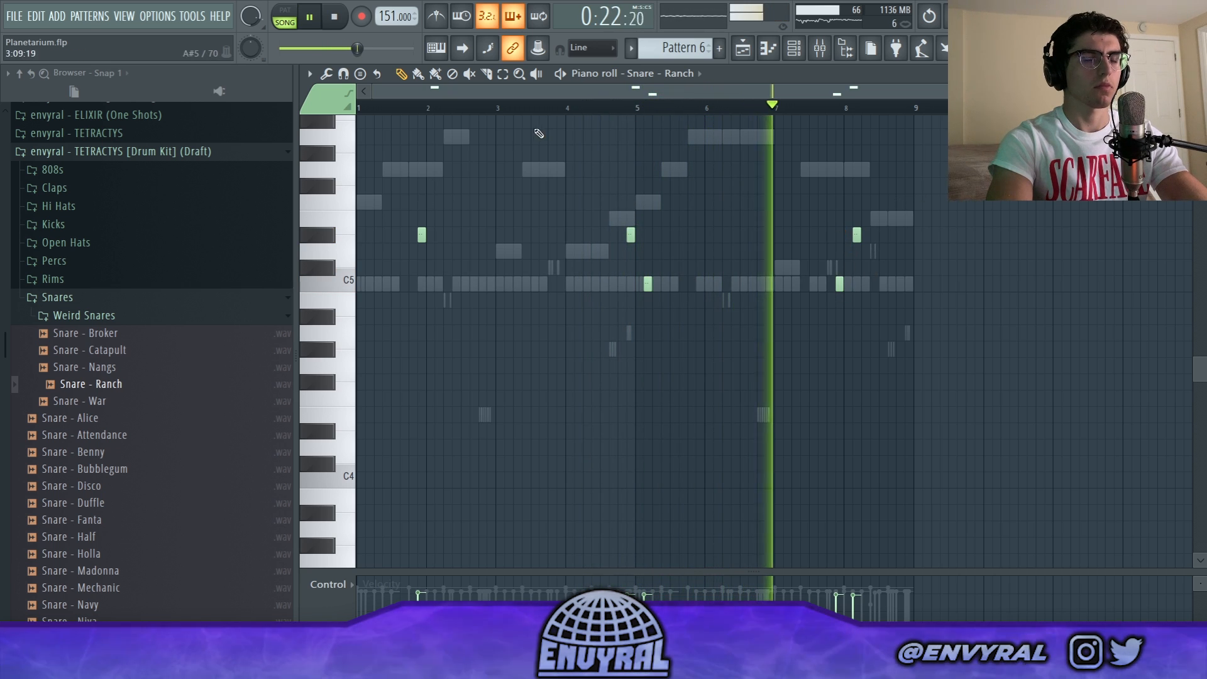
Audition the kit's open hats, load Open Hat - LauraPalmer into Pattern 6 and place C5 notes late in bars 1, 5 and 7
{"action": "left_click", "coordinate": [70, 296]}
{"action": "left_click", "coordinate": [66, 242]}
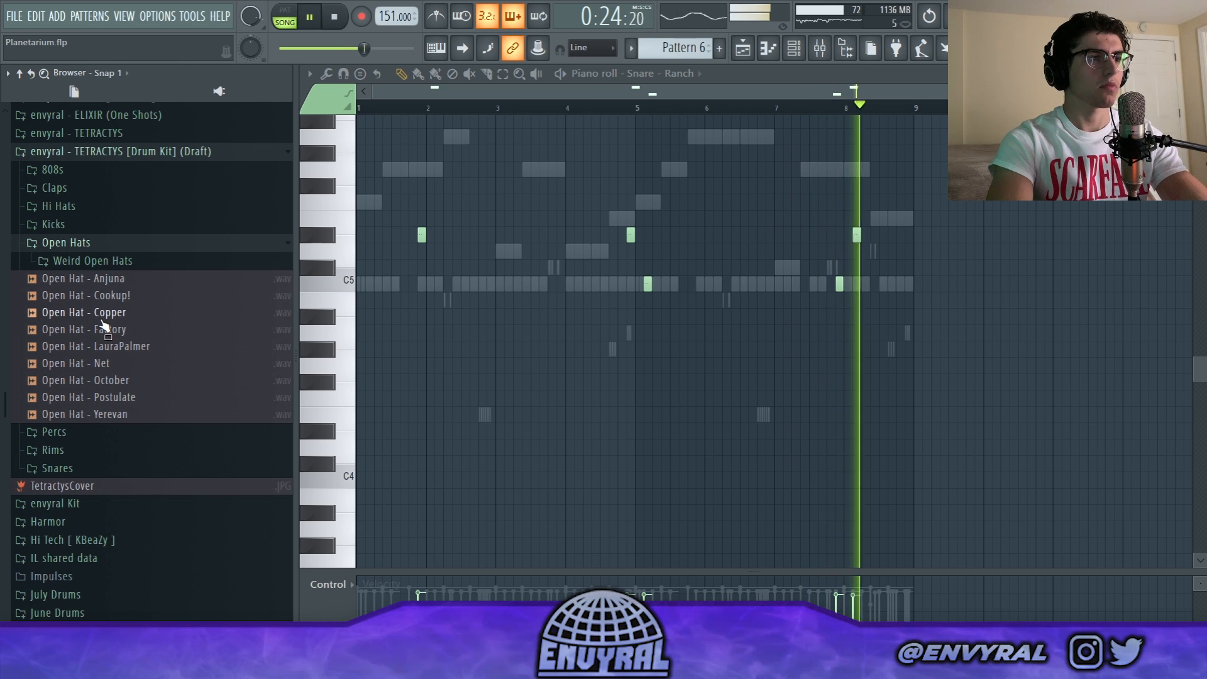
{"action": "left_click", "coordinate": [119, 295]}
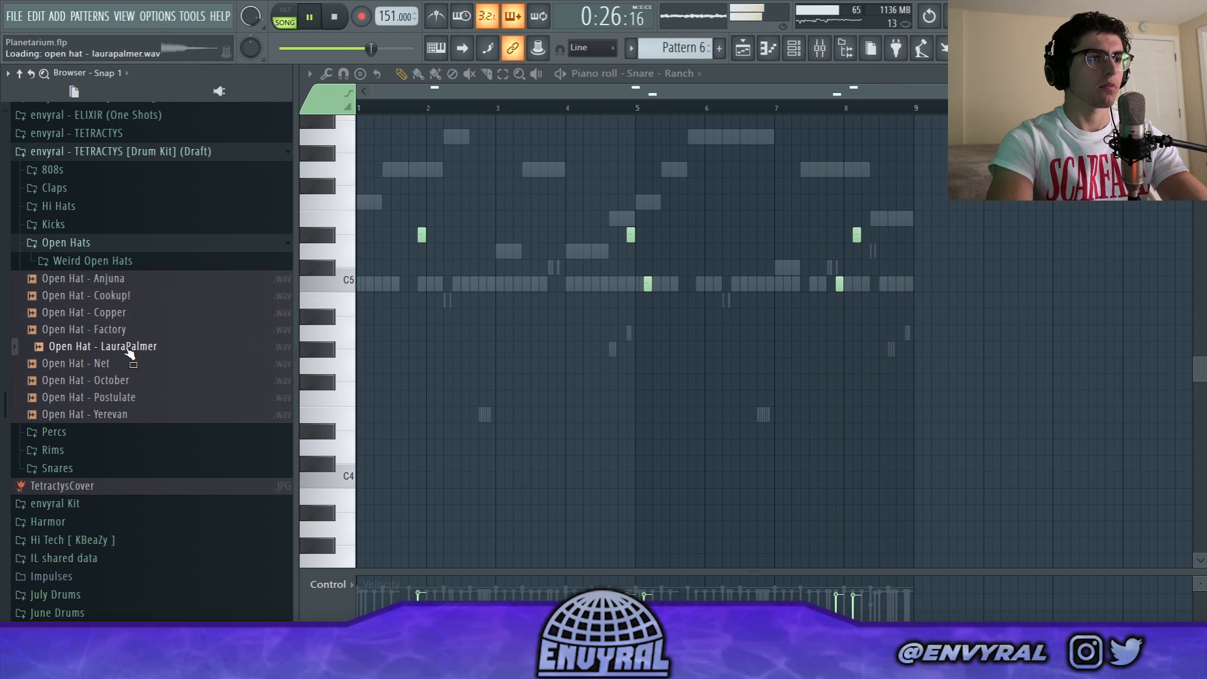
{"action": "left_click_drag", "start_coordinate": [162, 341], "coordinate": [444, 286]}
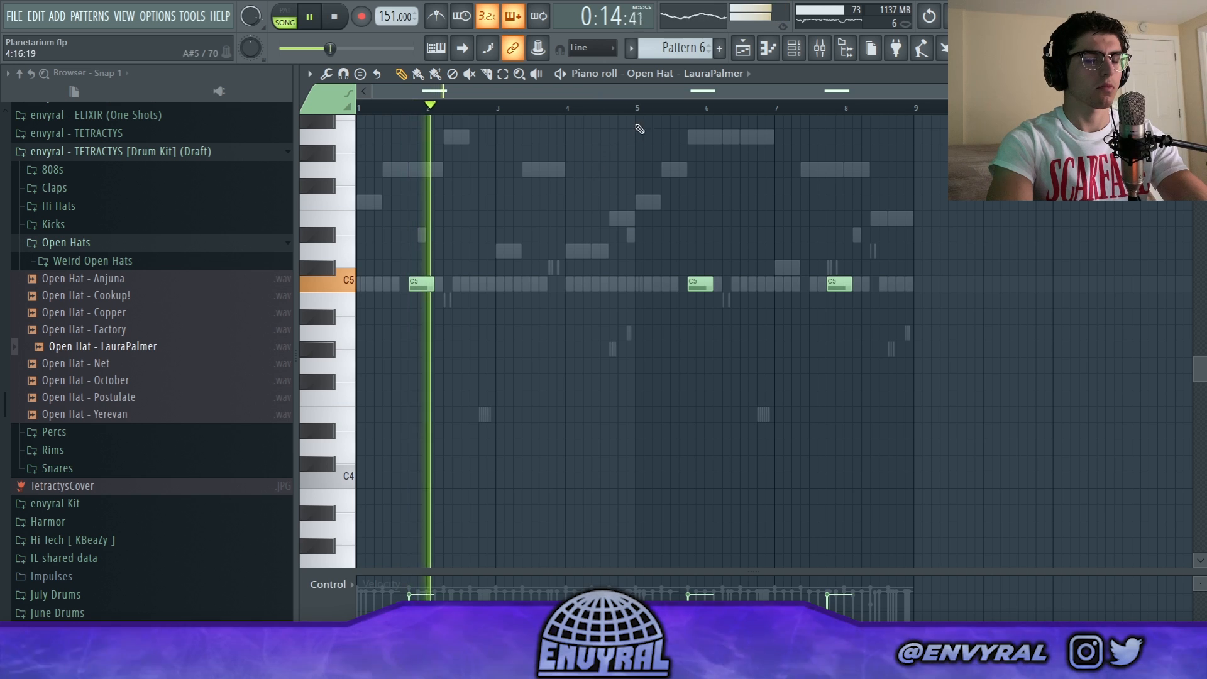
Audition the kit's percs, add Perc - TrenchFoot to Pattern 6 and place C5 hits at the end of bars 2 and 6 and early in bar 7
{"action": "left_click", "coordinate": [741, 49]}
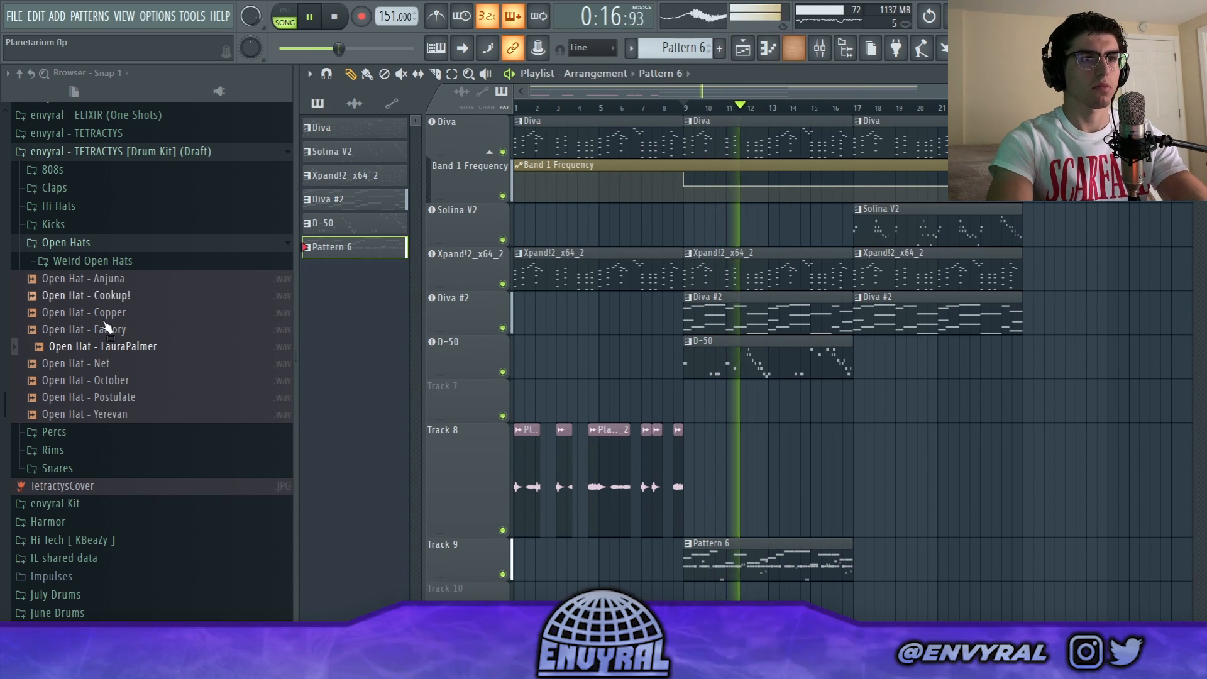
{"action": "left_click", "coordinate": [87, 245]}
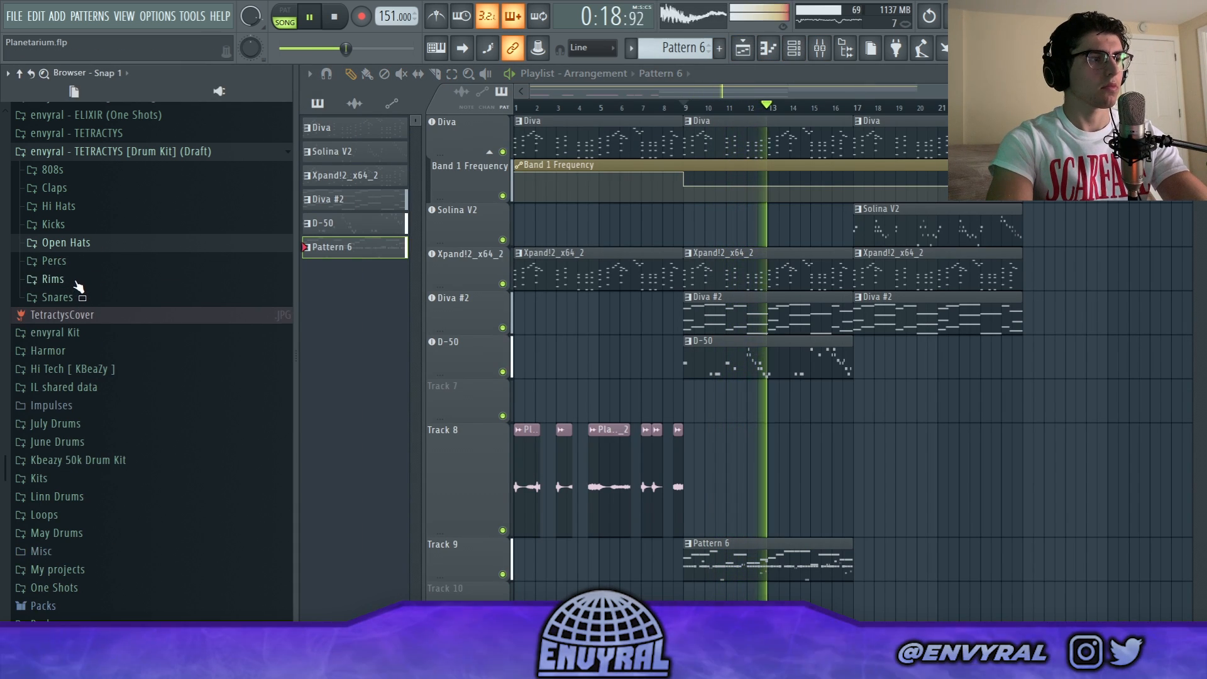
{"action": "left_click", "coordinate": [81, 261]}
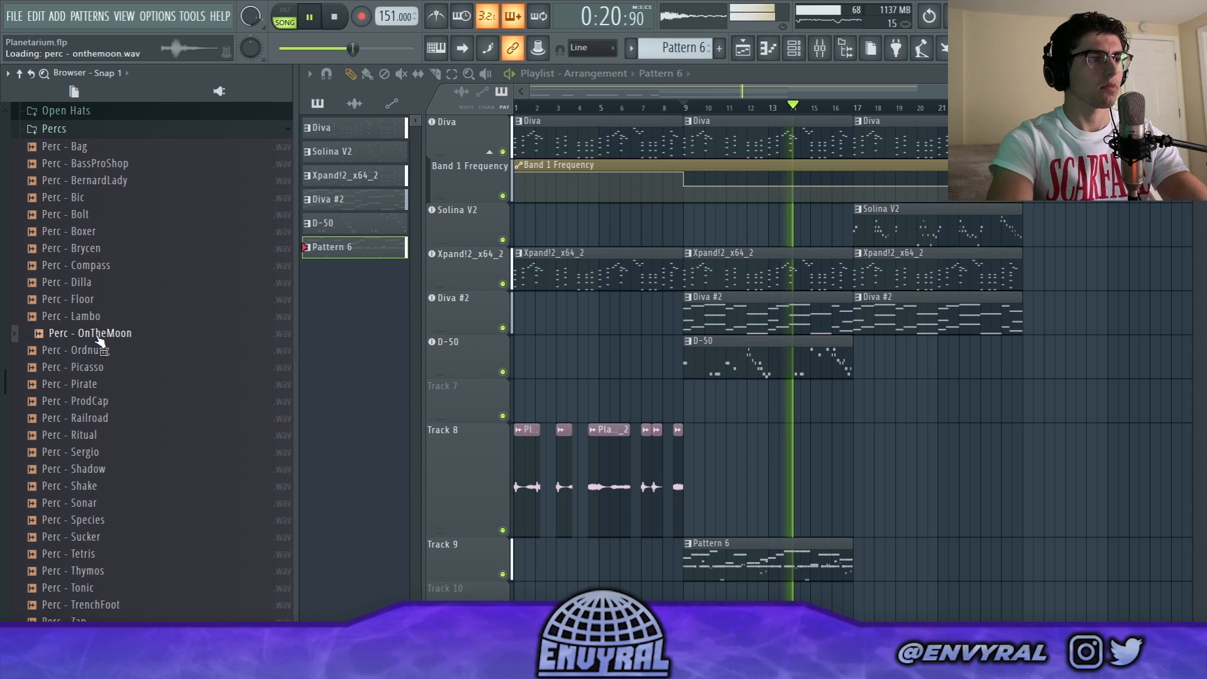
{"action": "left_click", "coordinate": [106, 316]}
{"action": "left_click", "coordinate": [94, 282]}
{"action": "left_click", "coordinate": [118, 264]}
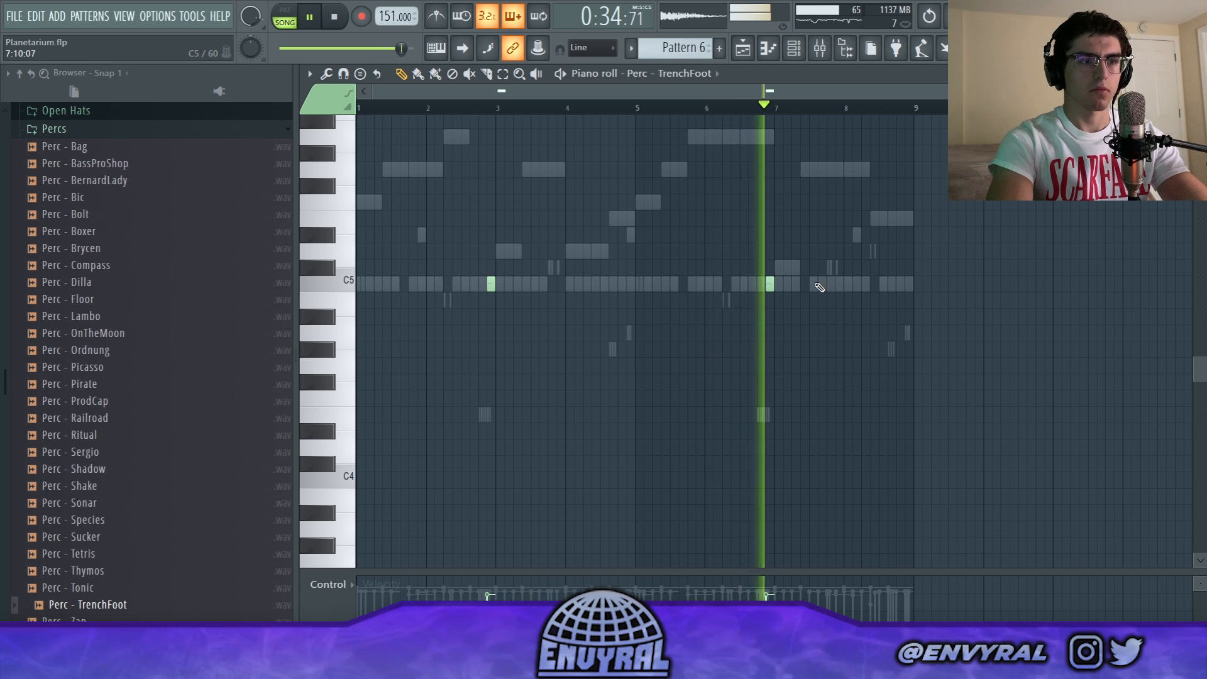
{"action": "left_click", "coordinate": [836, 284]}
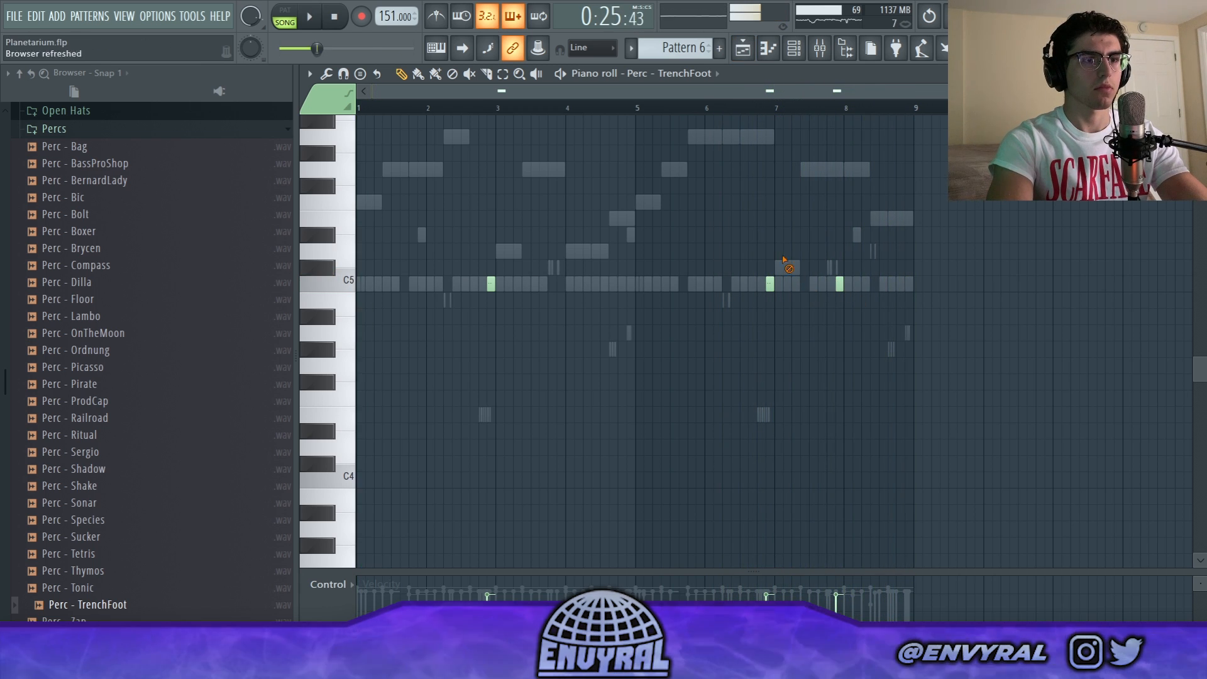
{"action": "left_click", "coordinate": [786, 284]}
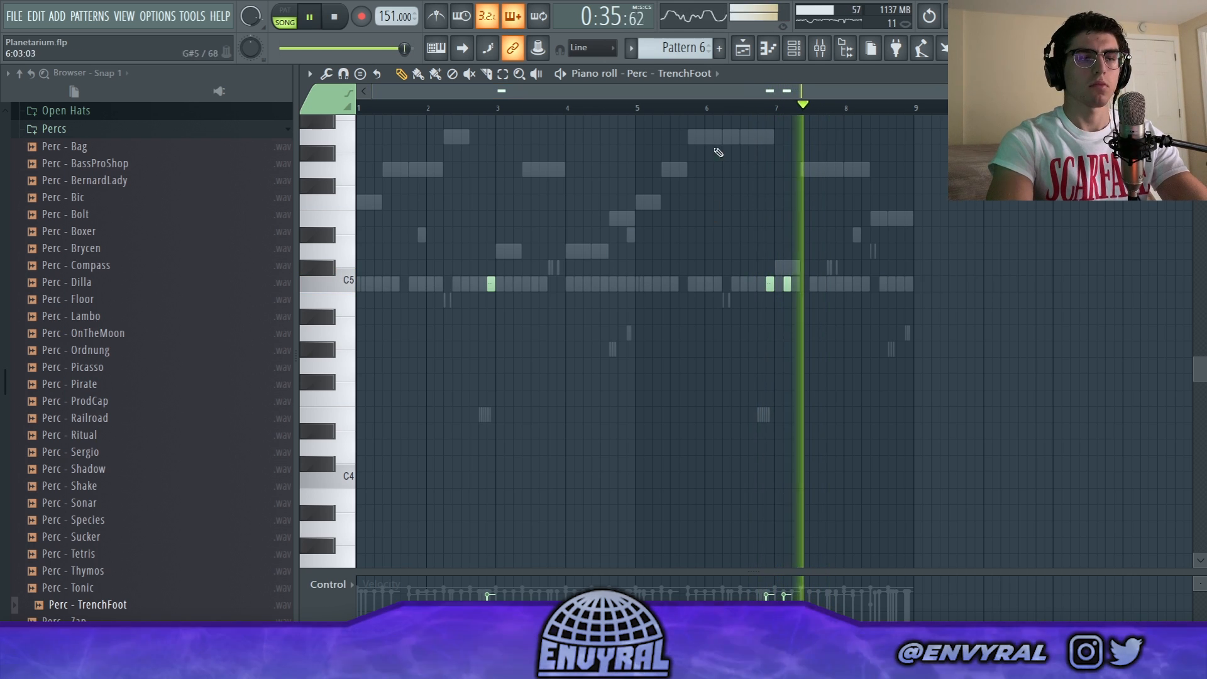
Add Pattern 6 clips at bars 1 and 17 on Track 9 and set the playback position to bar 9
{"action": "left_click", "coordinate": [741, 49]}
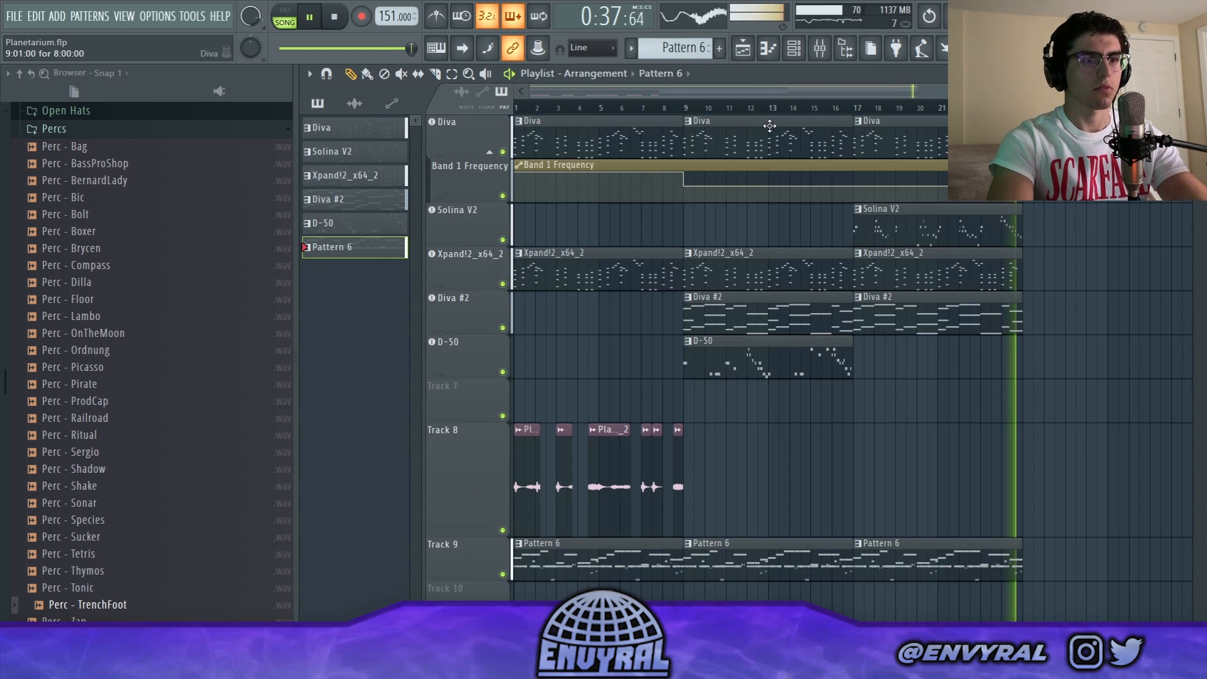
{"action": "left_click", "coordinate": [690, 108]}
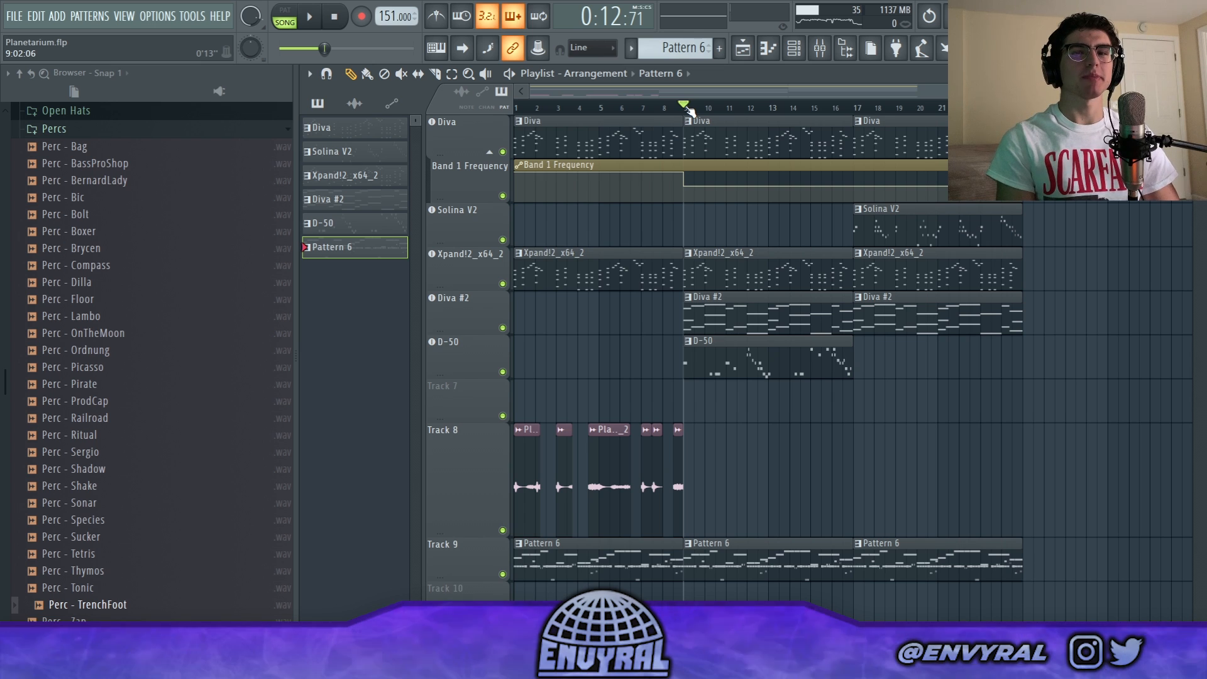